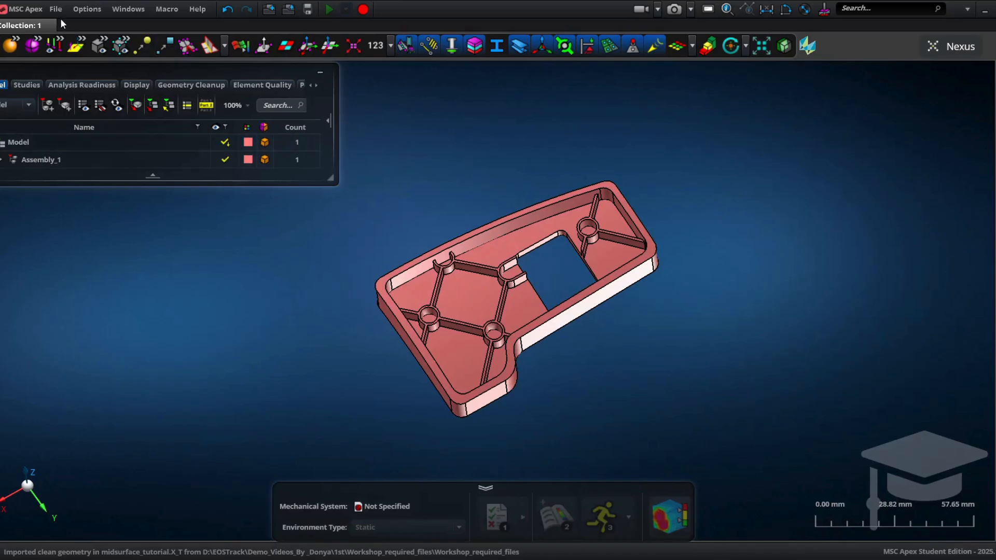
click(56, 10)
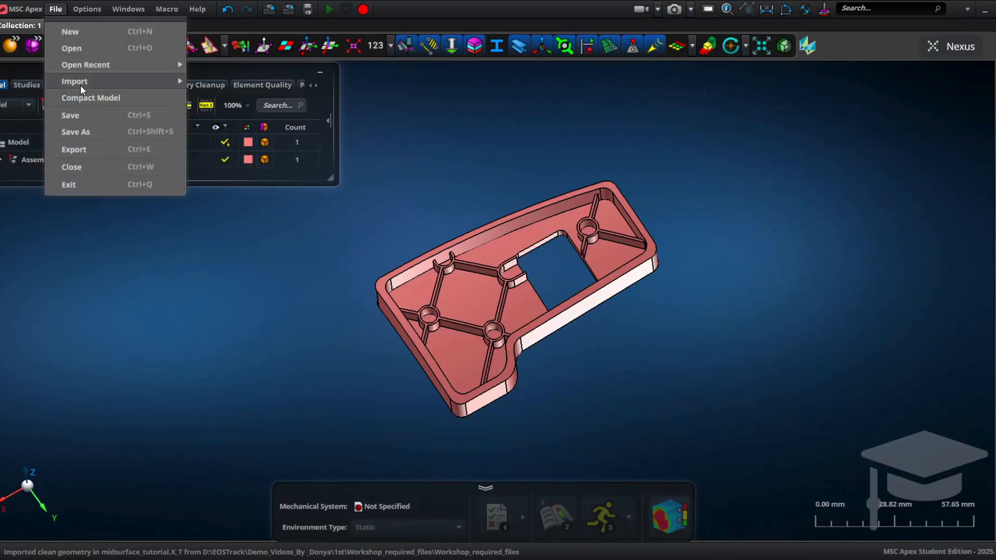
mouse_move(80, 83)
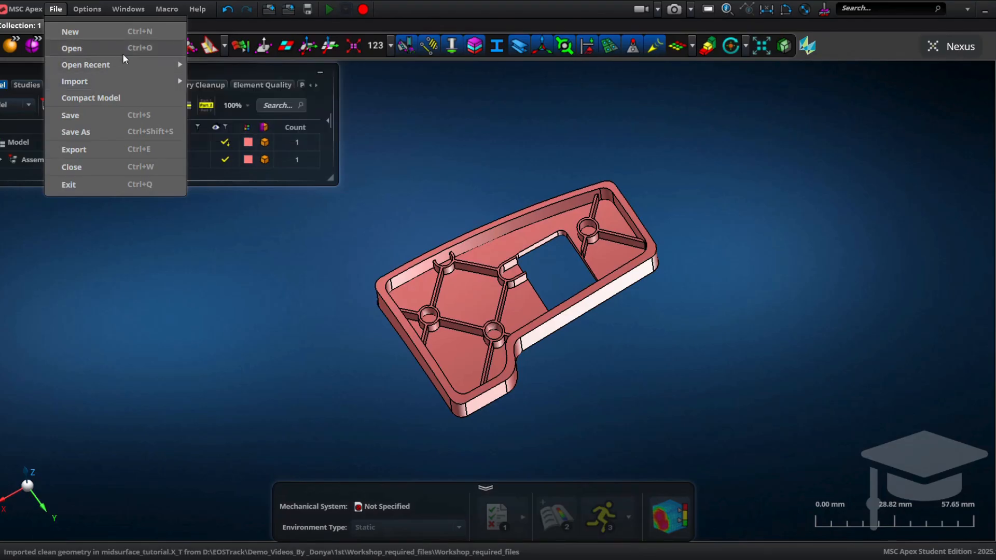
click(447, 217)
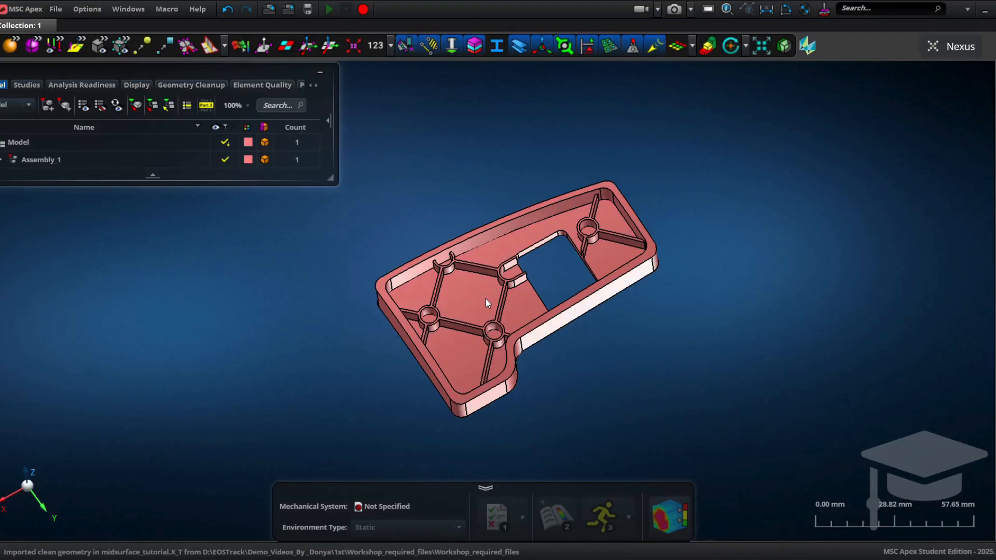
Step: Inspect the ribbed part from different angles and zoom levels, especially the rib ends near the rectangular cutout
middle_drag(501, 303, 581, 302)
scroll(581, 302, up, 3)
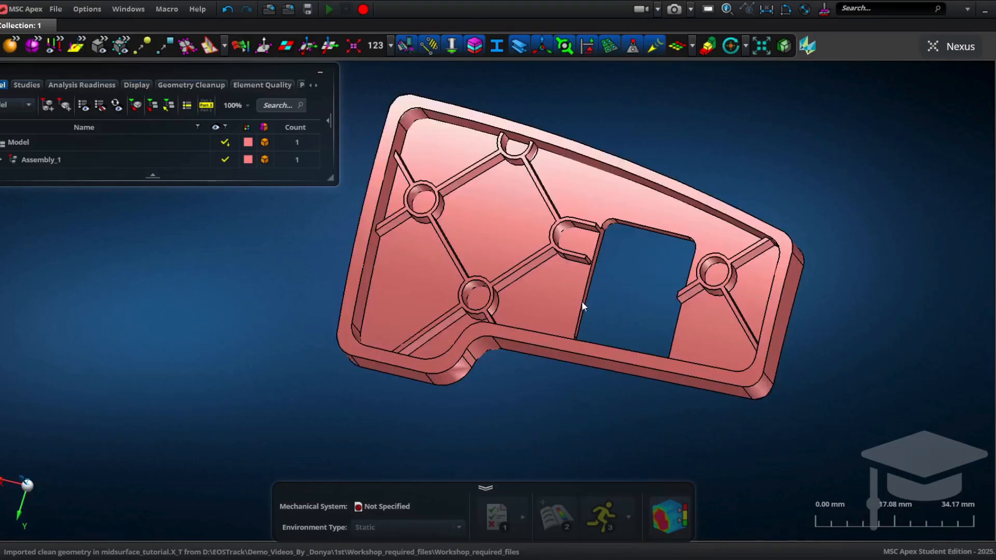
scroll(592, 287, down, 3)
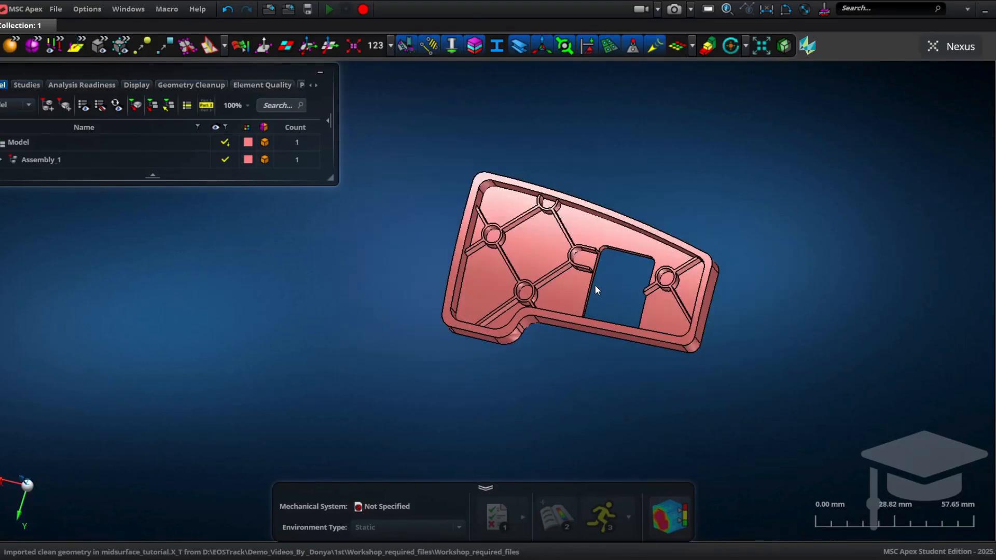
scroll(613, 250, up, 5)
scroll(602, 270, down, 2)
scroll(520, 324, up, 3)
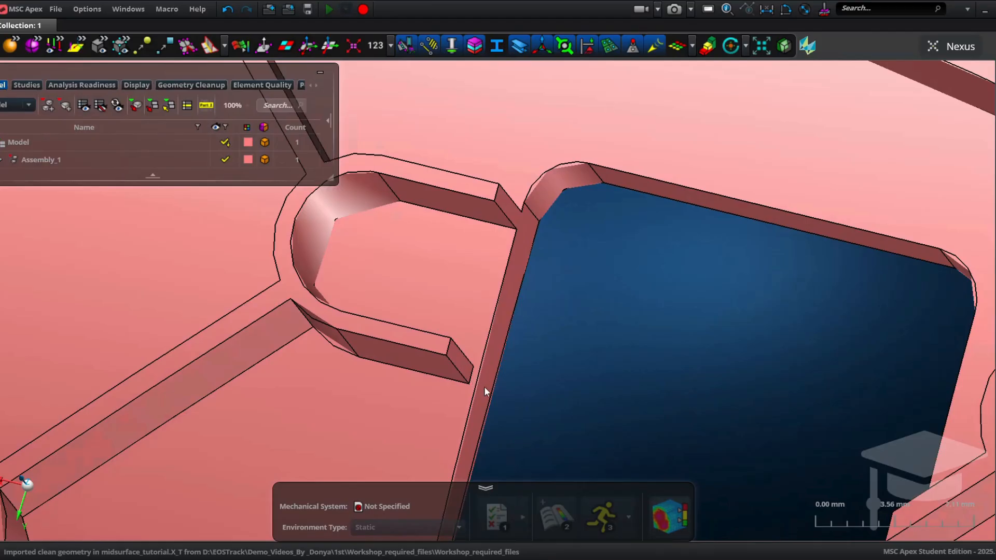
scroll(465, 309, down, 5)
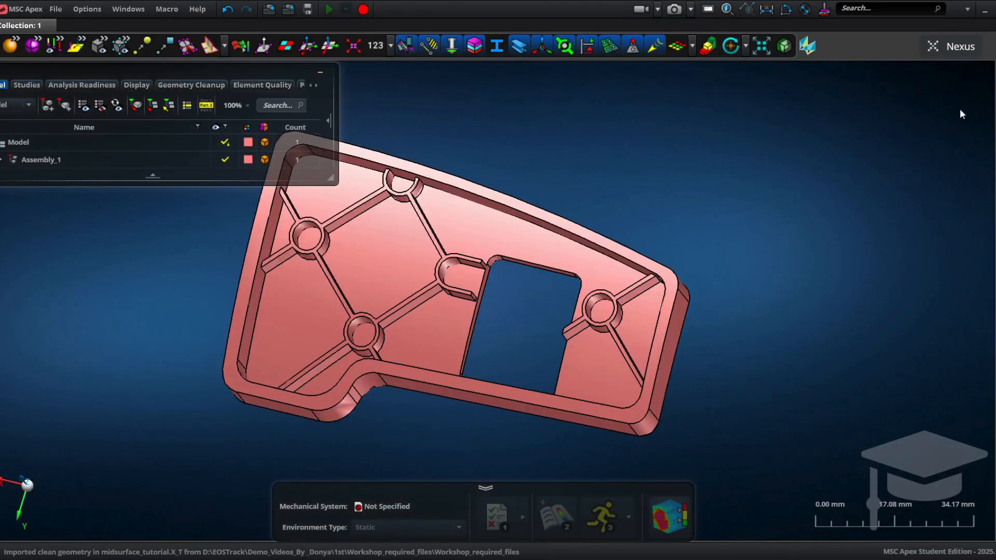
Step: Use Push/Pull with Upto enabled to extend the short rib end up to the cutout's side wall face
click(994, 125)
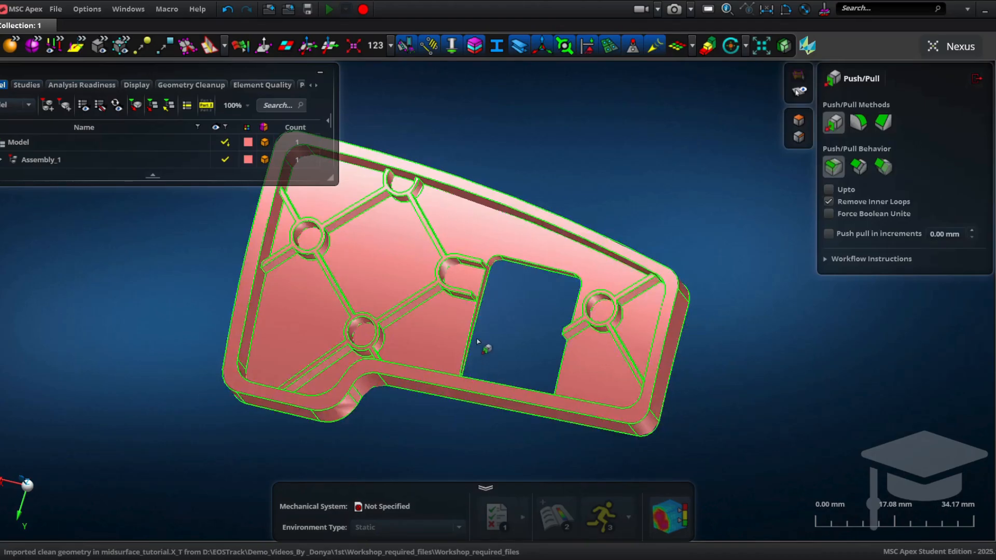
scroll(478, 314, up, 5)
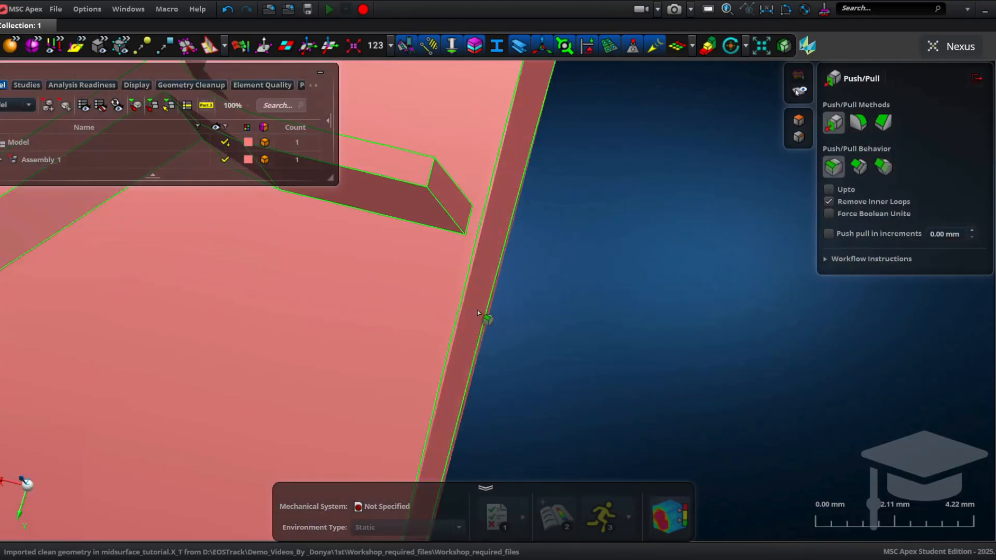
click(466, 194)
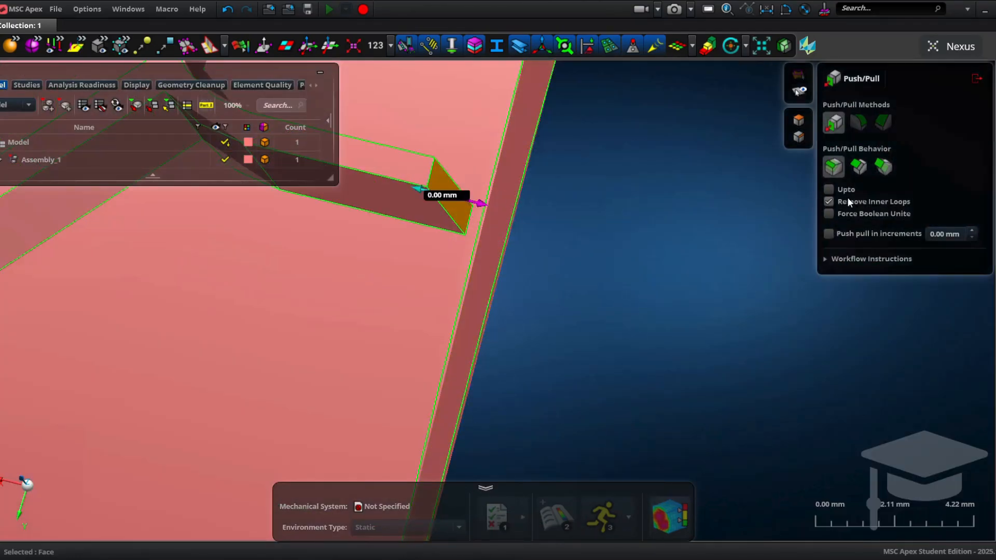
click(830, 190)
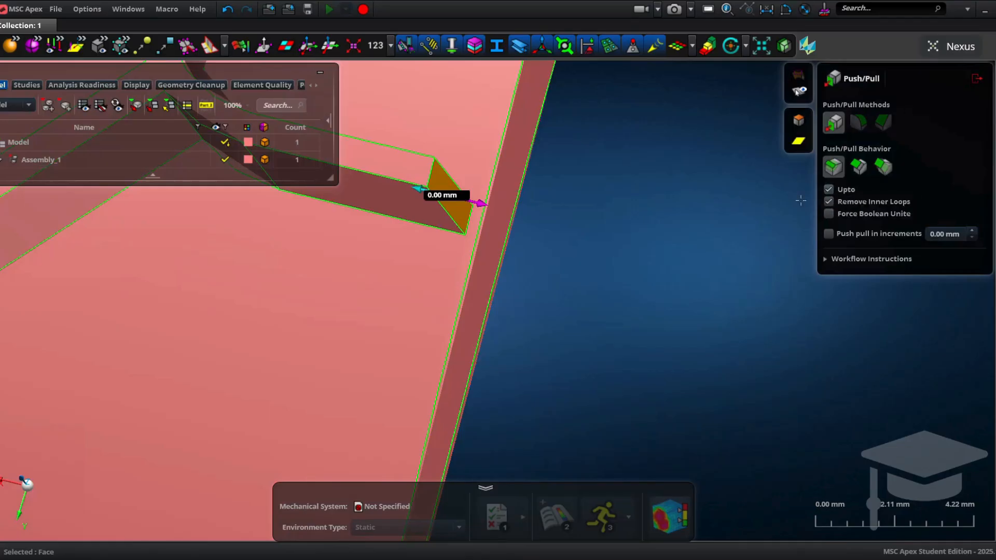
click(485, 241)
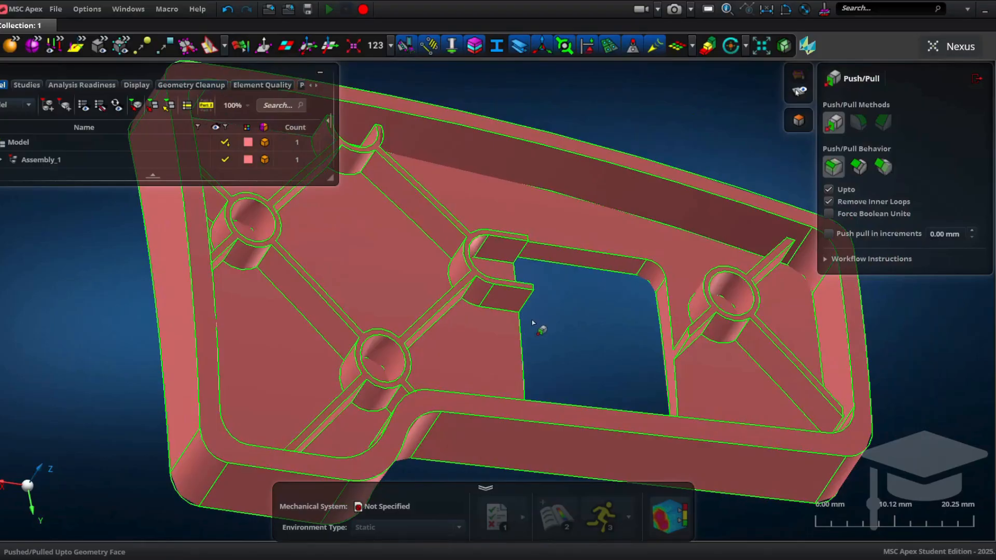
Step: Start the MidSurface tool in manual mode and select the part's outer wall faces
middle_drag(514, 335, 501, 343)
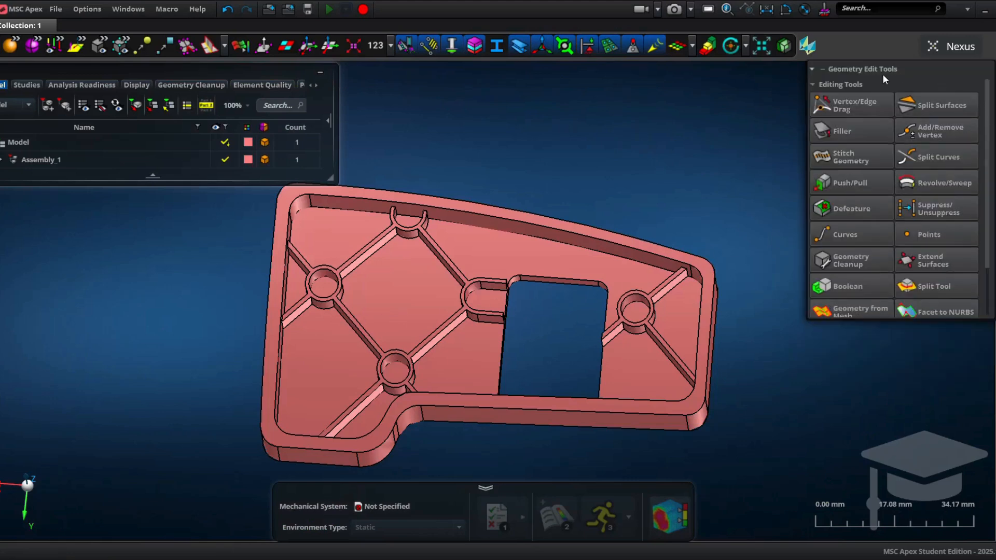
scroll(861, 231, down, 2)
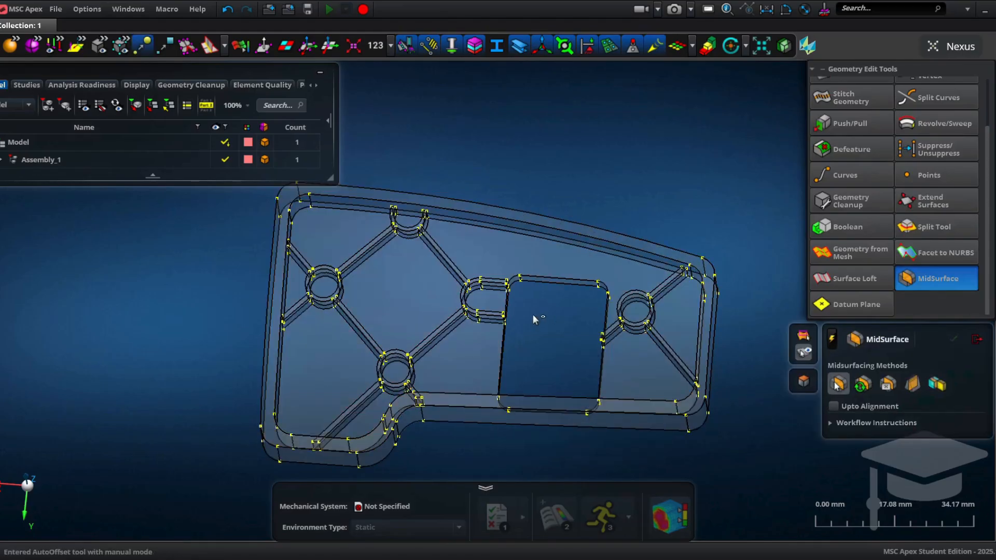
middle_drag(534, 314, 468, 319)
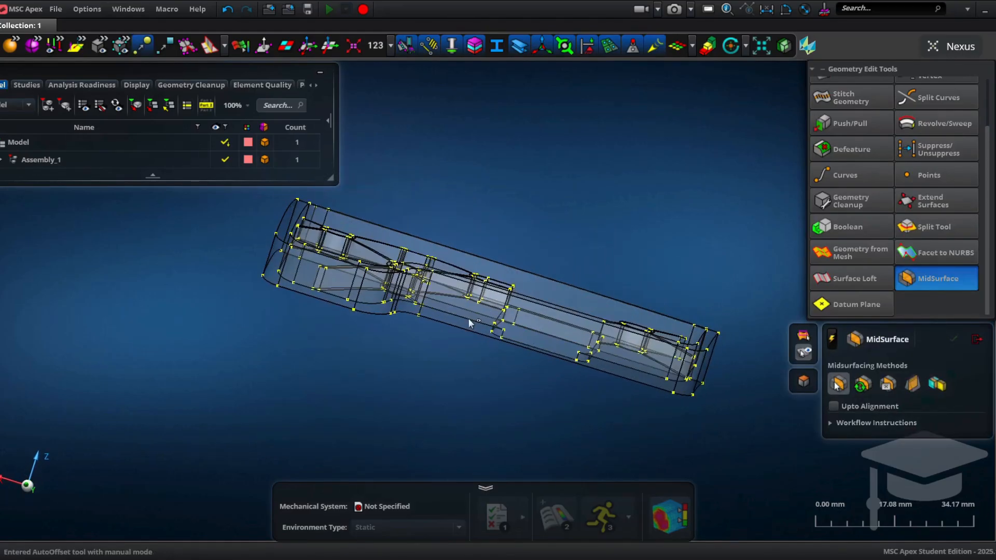
click(434, 315)
middle_drag(394, 304, 282, 273)
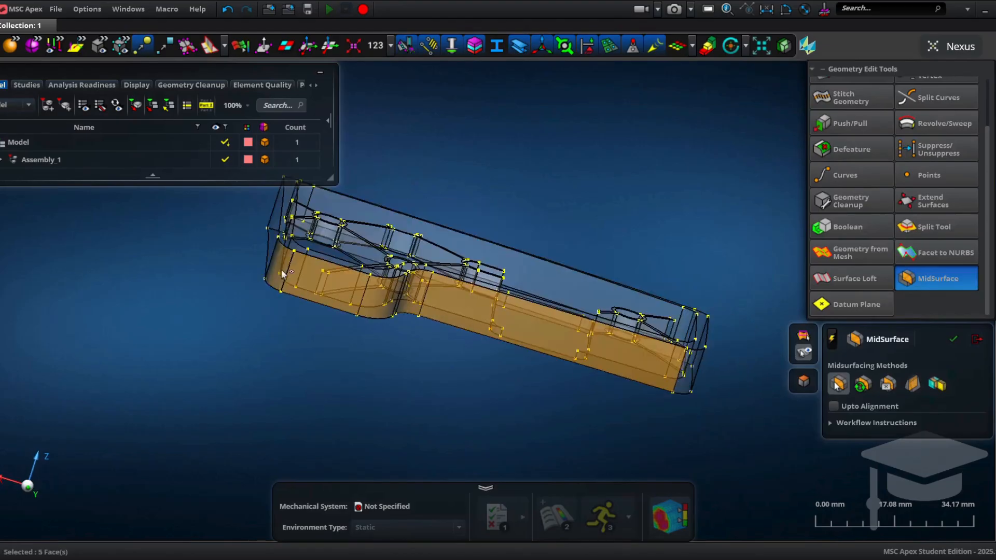
click(270, 228)
middle_drag(270, 229, 527, 428)
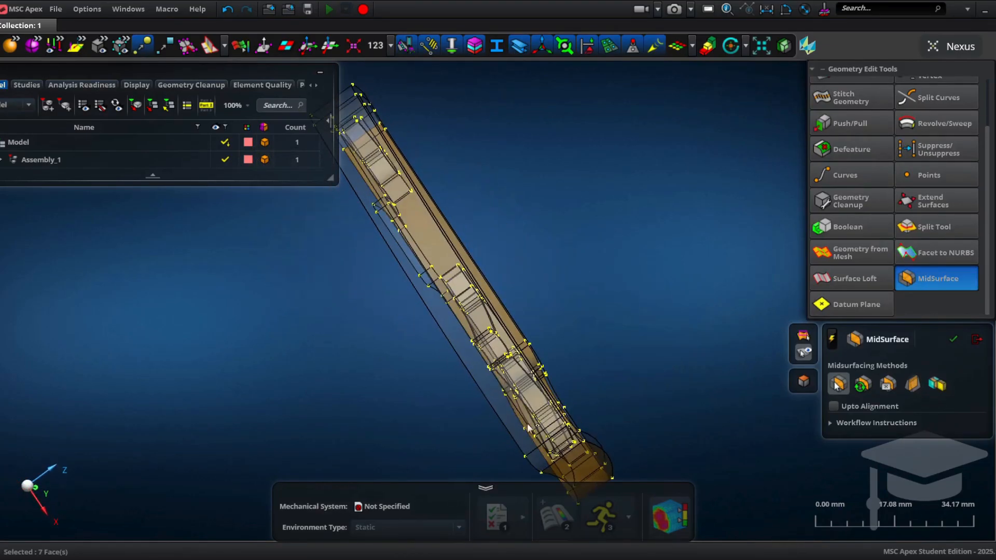
click(554, 456)
click(462, 345)
middle_drag(461, 345, 481, 369)
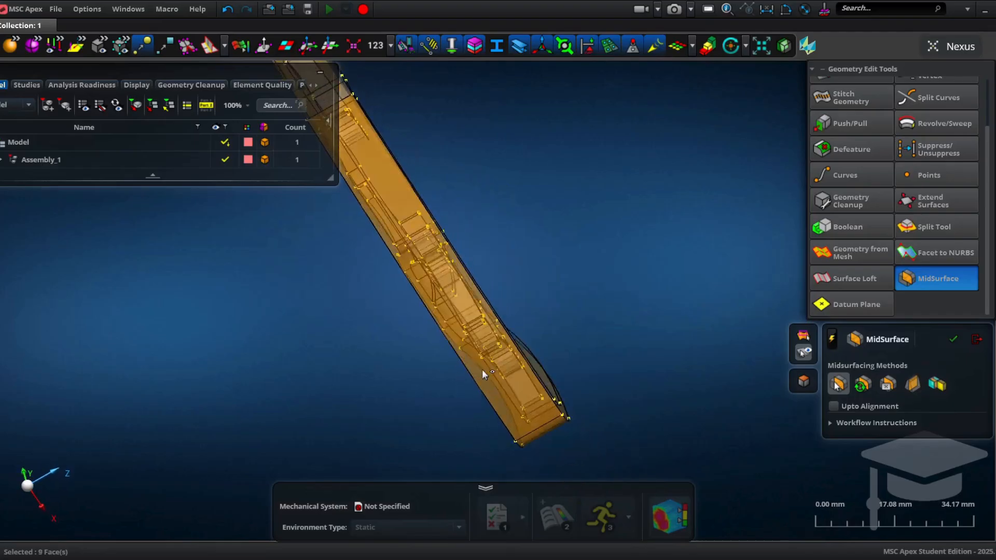
right_drag(481, 369, 655, 507)
middle_drag(527, 308, 506, 296)
middle_drag(576, 297, 723, 273)
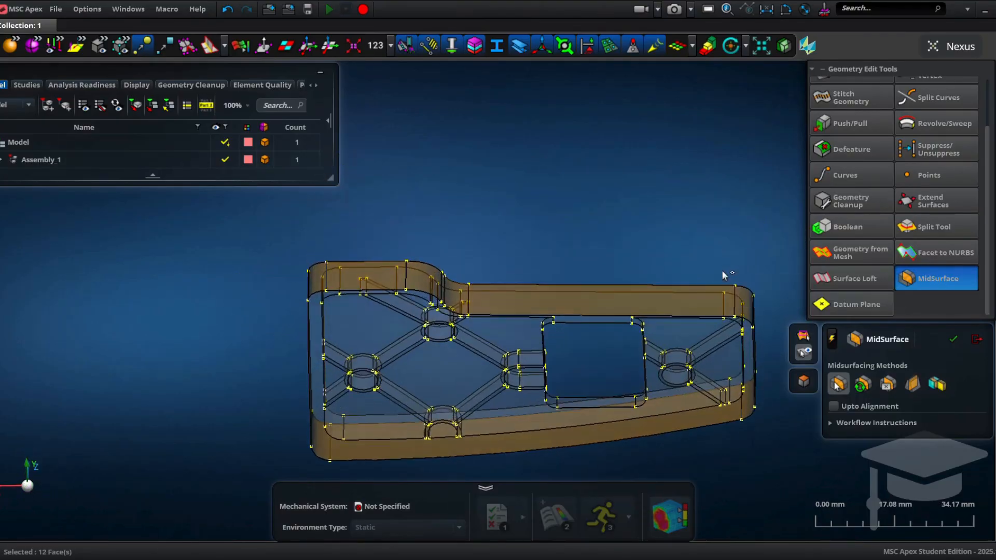
click(683, 344)
middle_drag(594, 312, 418, 225)
Step: Add the floor, boss and rib faces around the left bosses to the midsurface selection
click(363, 220)
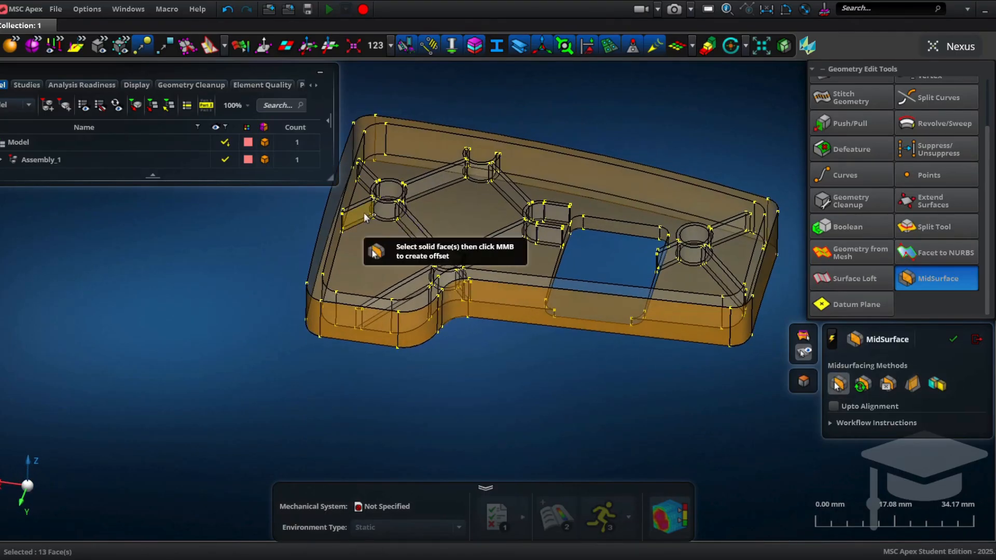
click(429, 187)
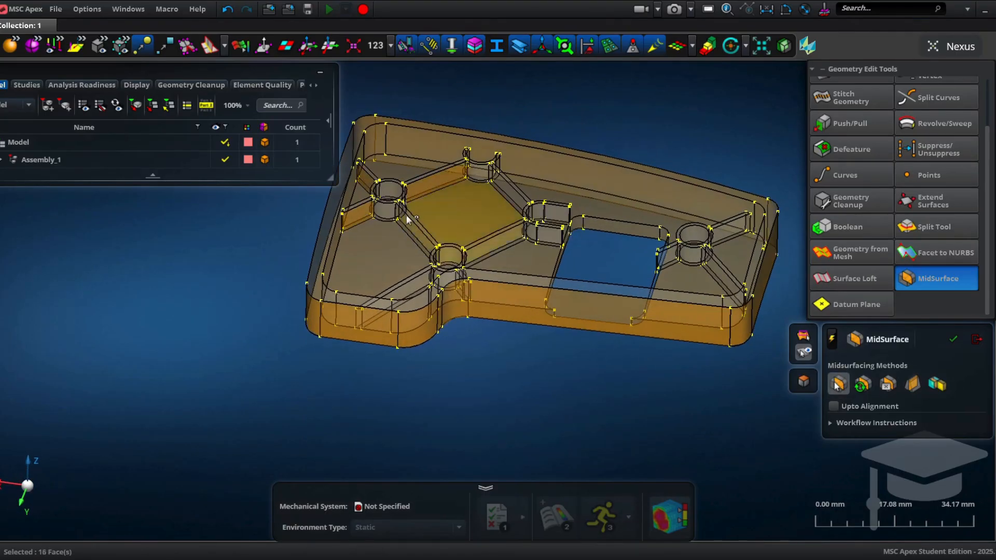
click(409, 217)
click(387, 213)
click(405, 210)
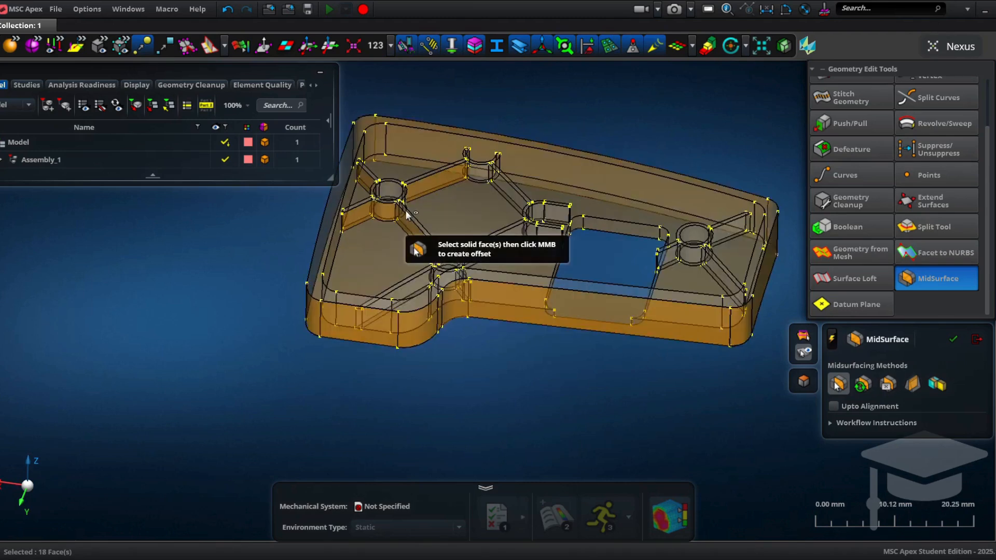
scroll(405, 210, up, 5)
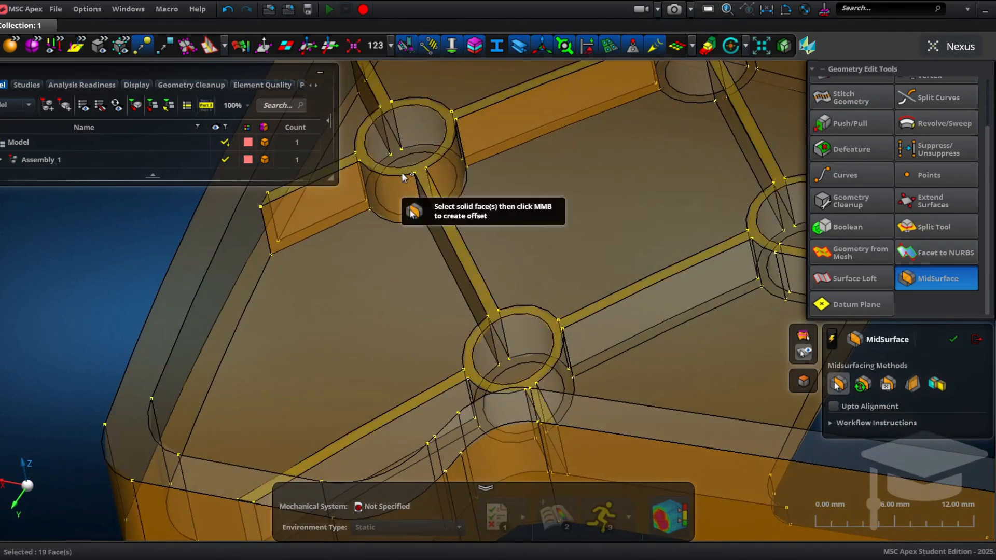
middle_drag(401, 173, 542, 339)
click(542, 340)
scroll(493, 244, down, 5)
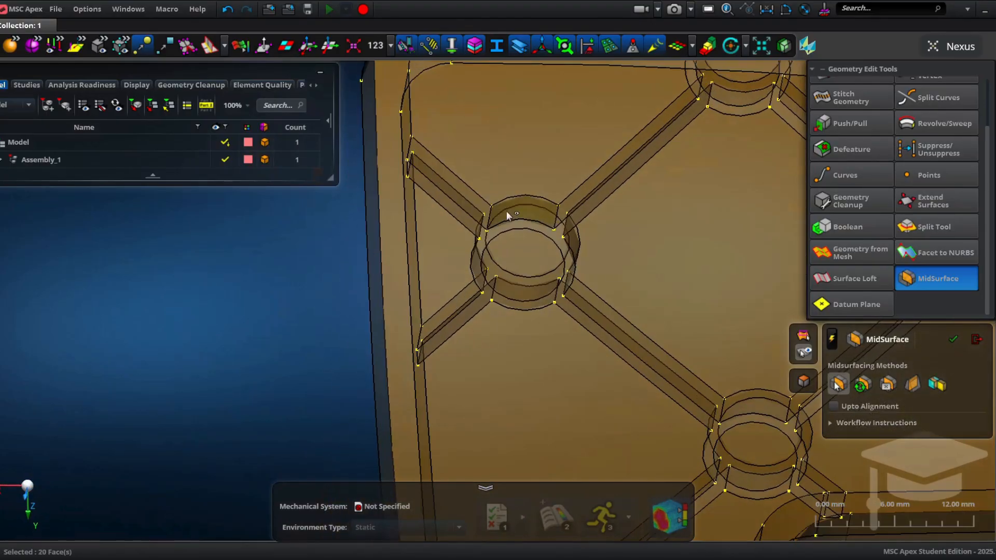
middle_drag(596, 251, 618, 209)
click(621, 262)
middle_drag(621, 262, 583, 248)
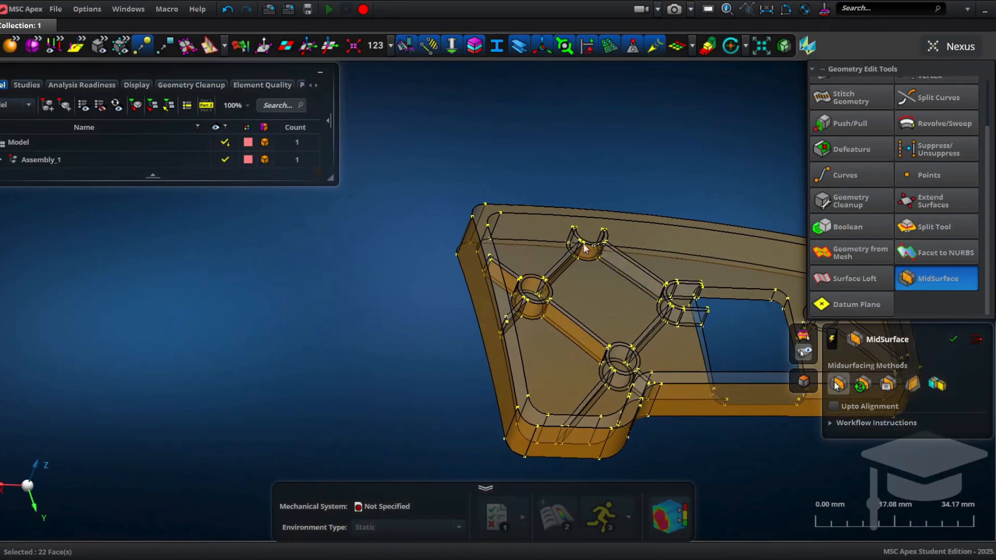
click(575, 245)
click(621, 270)
click(663, 310)
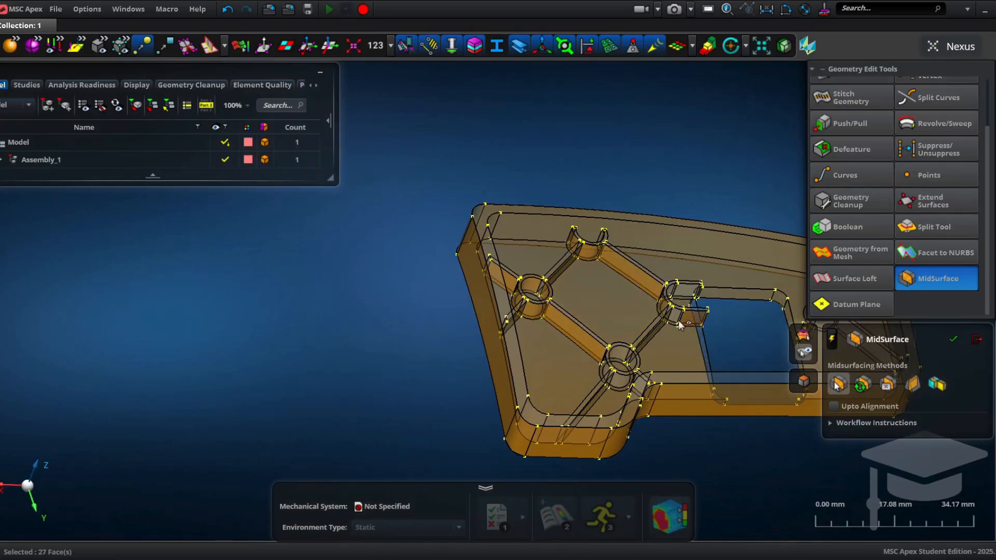
click(679, 320)
middle_drag(680, 321, 509, 281)
Step: Select the remaining rib and boss faces near the cutout and create the midsurfaces from the selection
click(634, 182)
click(643, 192)
scroll(645, 234, up, 4)
click(561, 251)
click(571, 312)
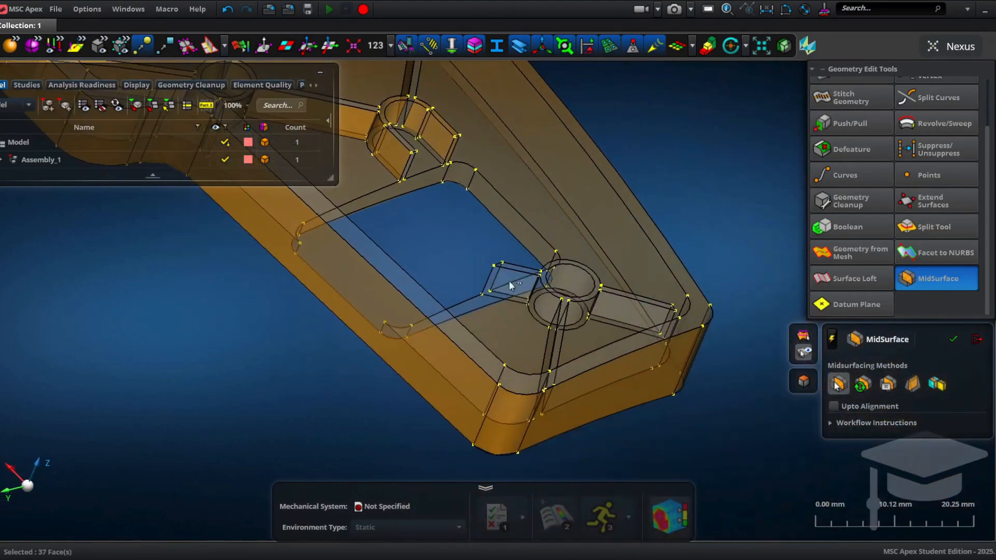
click(539, 313)
middle_drag(539, 312, 567, 341)
click(568, 340)
click(575, 329)
click(625, 307)
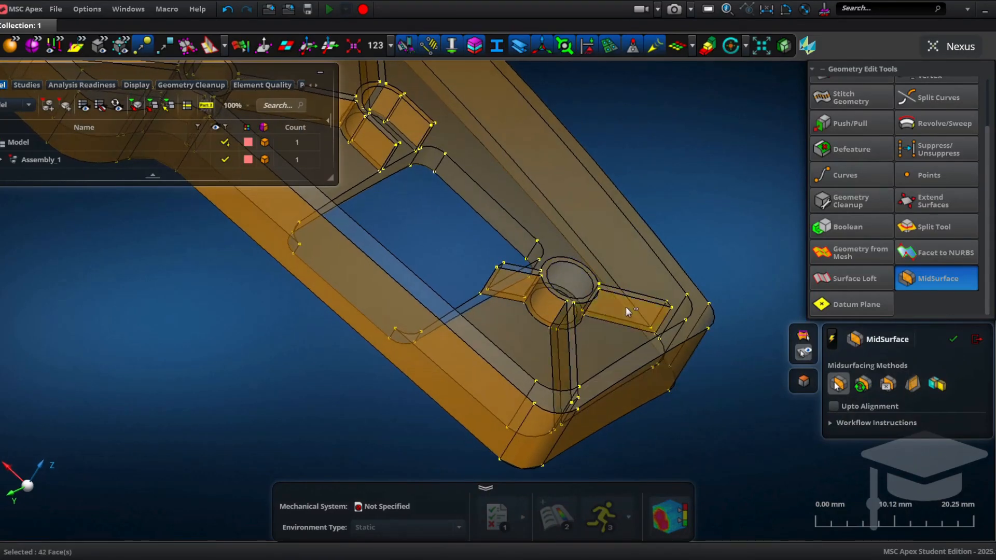
middle_drag(626, 306, 365, 273)
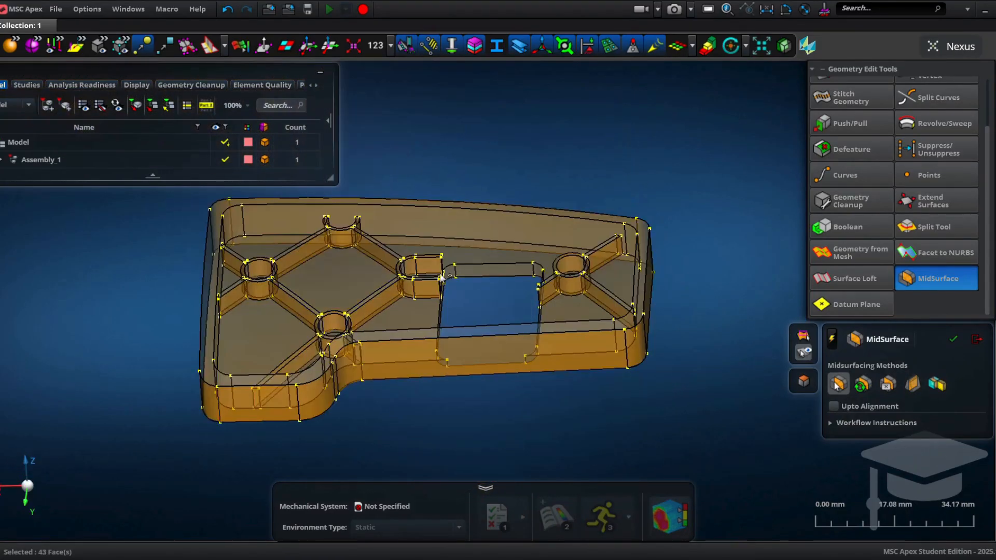
click(499, 268)
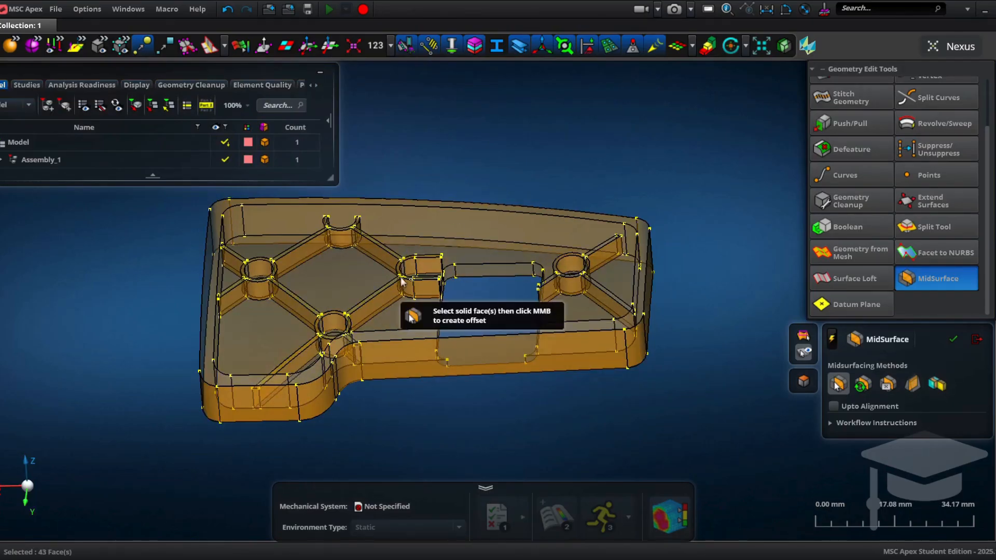
middle_click(430, 260)
Step: Hide the solid body and inspect the created midsurfaces around the ribs and bosses up close
middle_drag(589, 325, 408, 324)
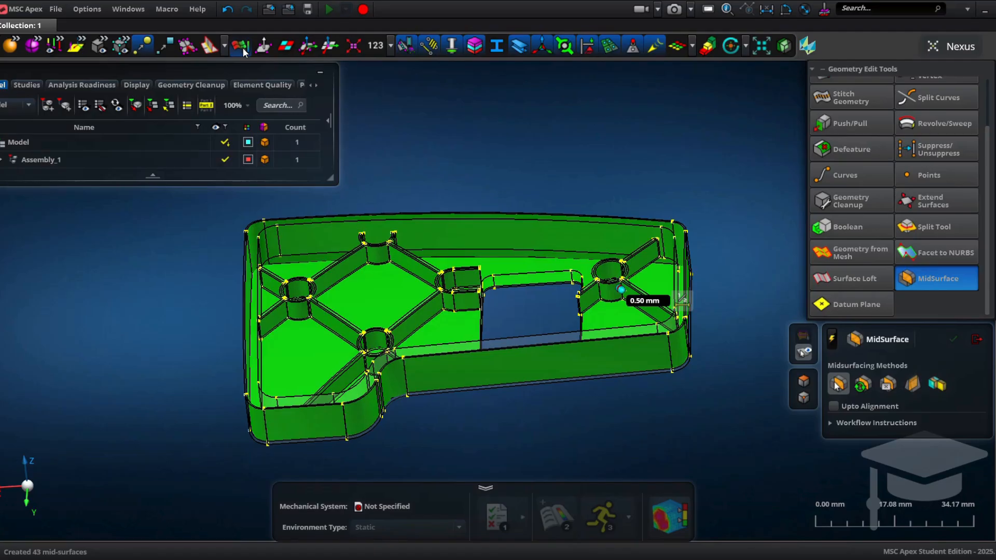
click(101, 44)
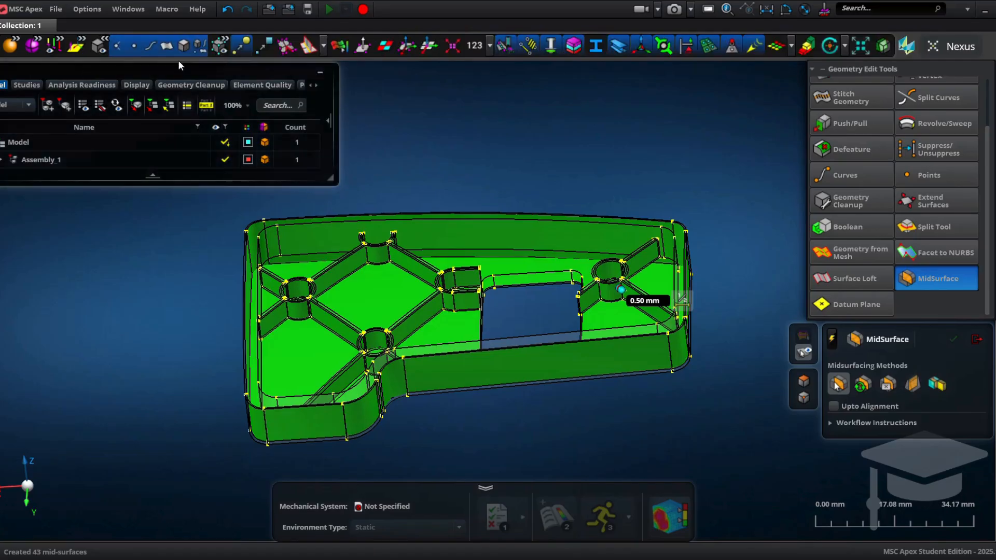
click(184, 47)
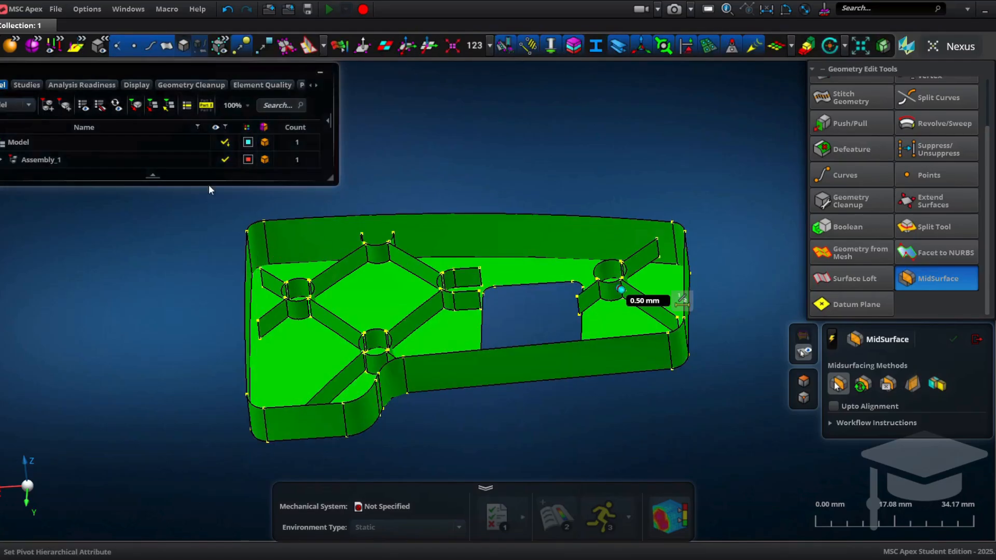
middle_drag(421, 361, 409, 344)
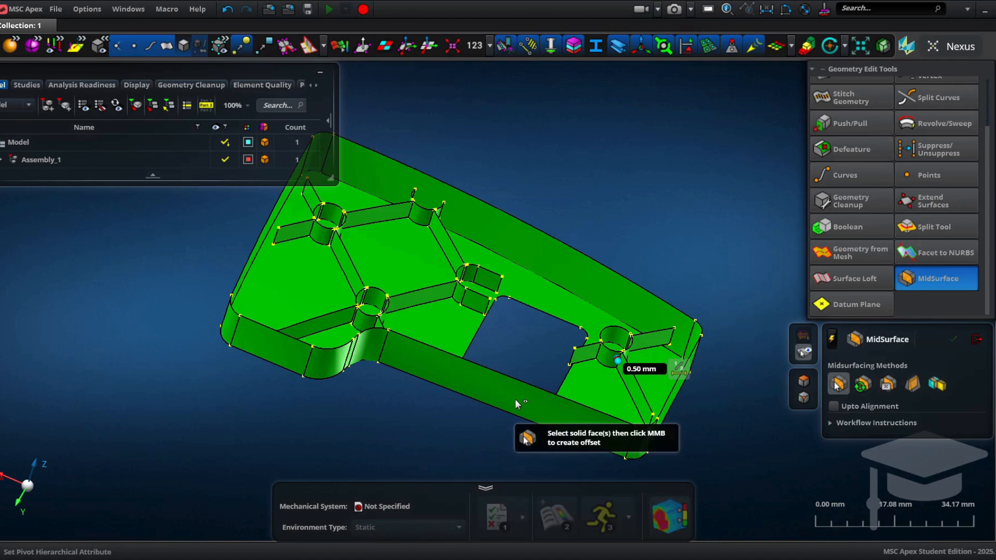
scroll(404, 349, up, 5)
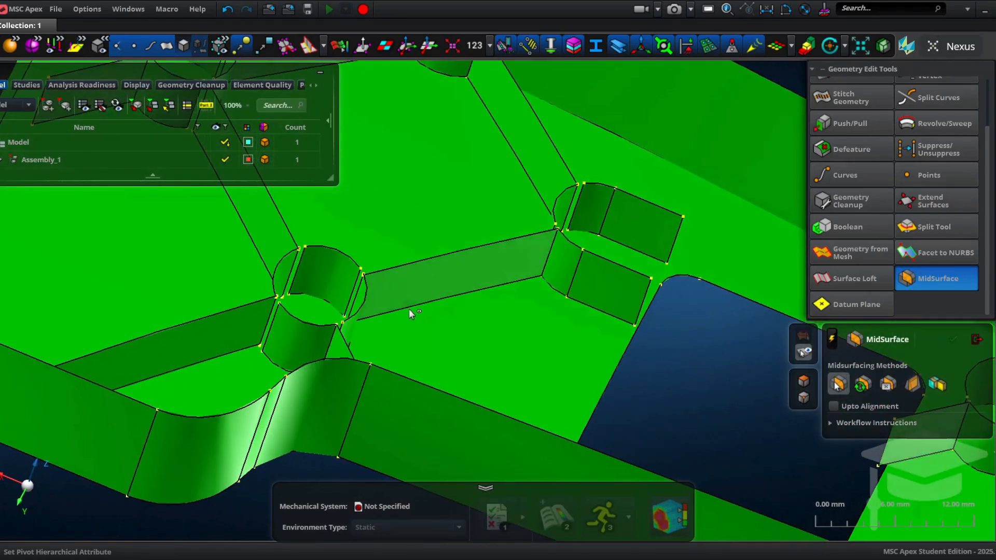
middle_drag(409, 309, 306, 289)
scroll(321, 331, down, 3)
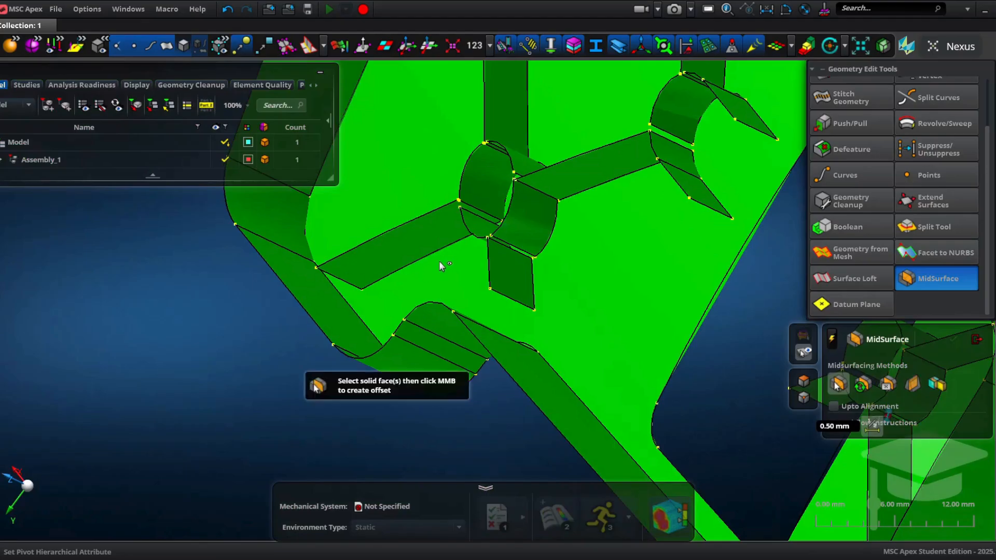
Step: Open the Vertex/Edge Drag tool and replace a rib midsurface edge near the central boss with the neighbouring edge
middle_drag(440, 266, 523, 141)
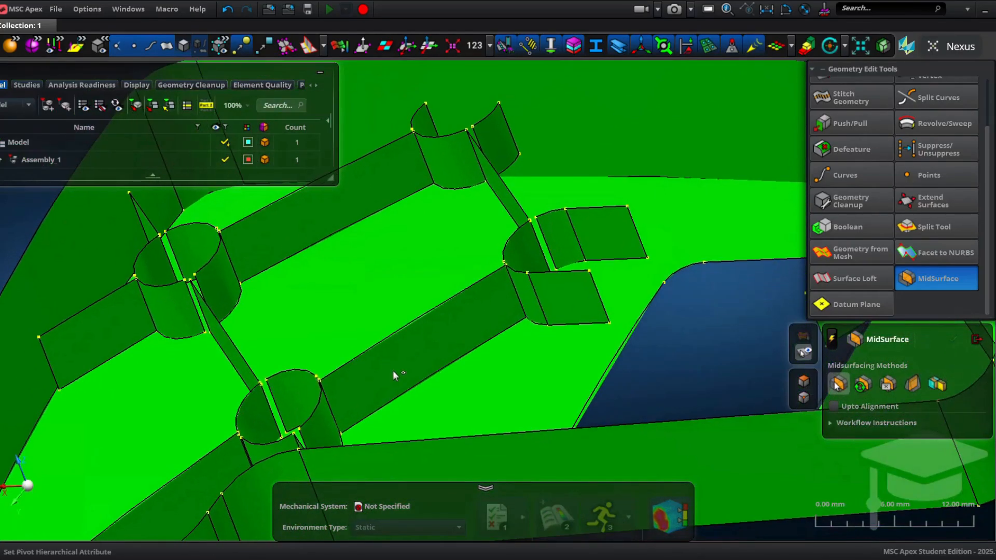
middle_drag(393, 371, 488, 392)
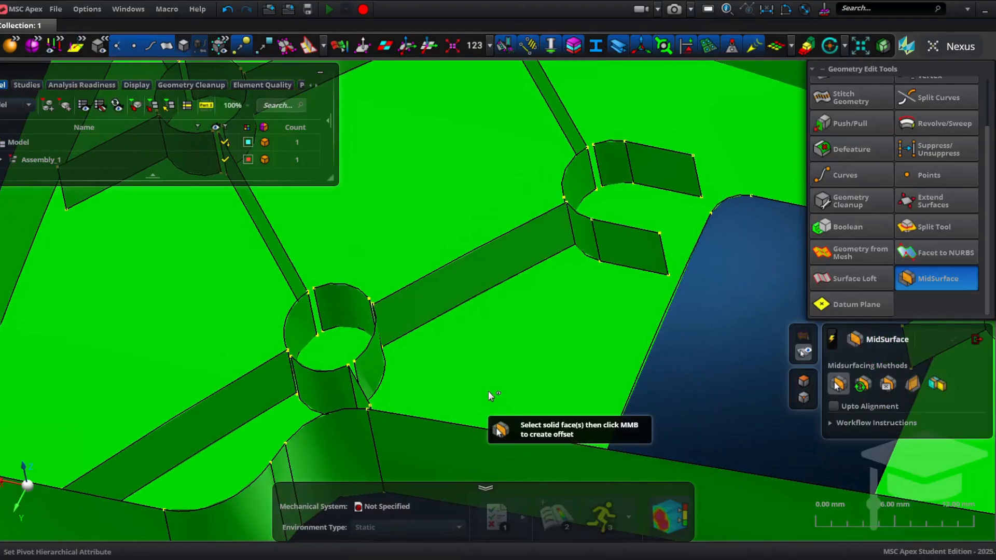
scroll(524, 296, down, 3)
scroll(956, 269, up, 2)
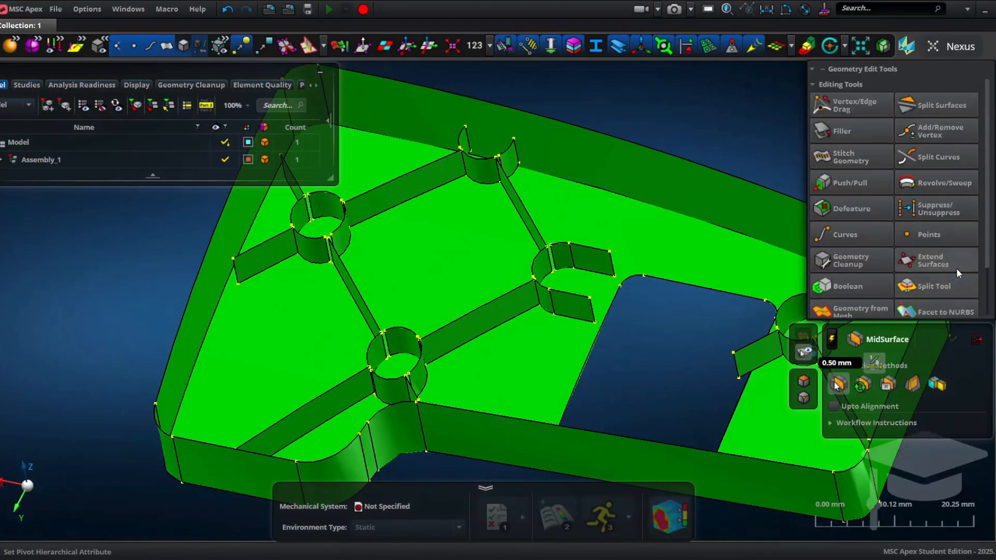
click(866, 107)
scroll(497, 338, up, 8)
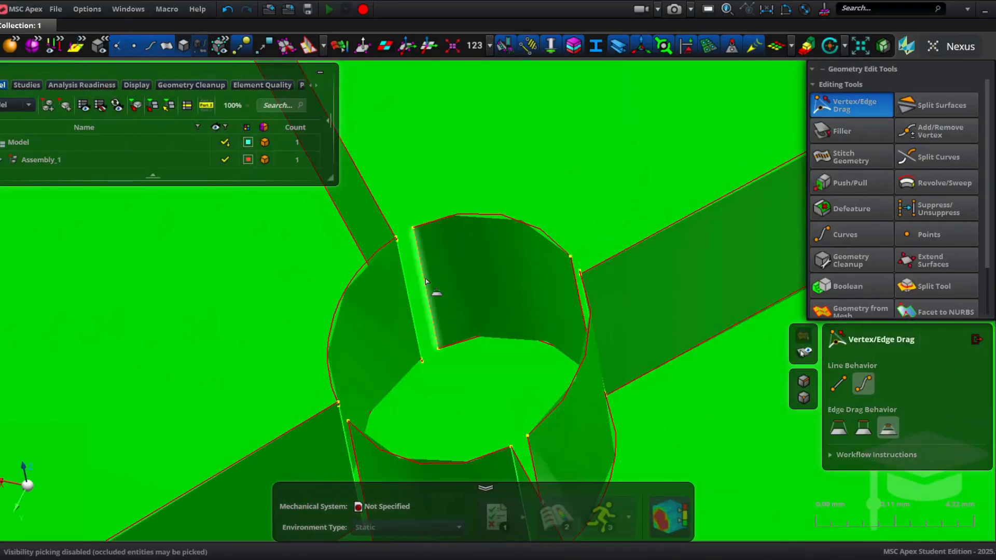
drag(425, 281, 408, 281)
scroll(371, 256, up, 5)
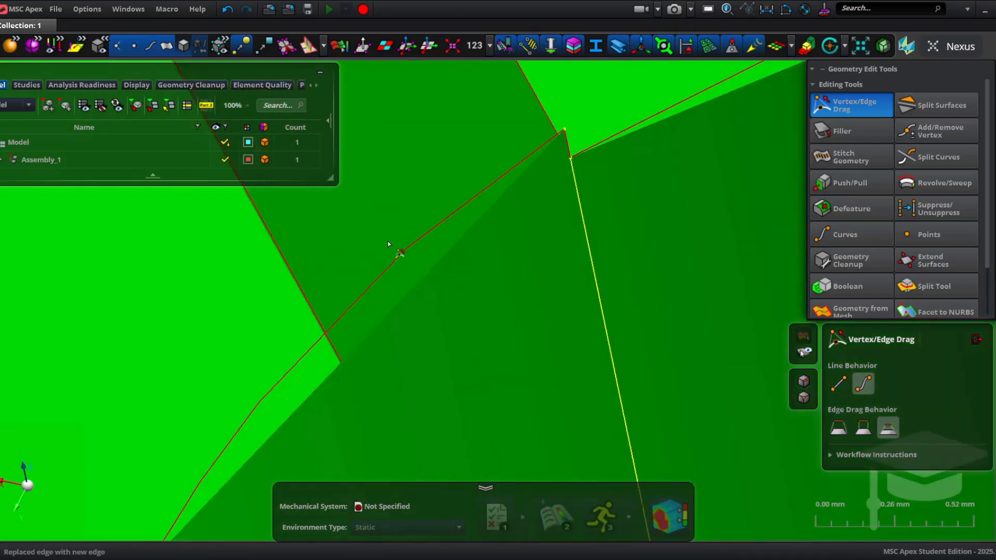
Step: Snap a rib corner vertex onto the wall midsurface vertex and join the rib edges to the adjacent surfaces
click(452, 205)
drag(453, 206, 453, 209)
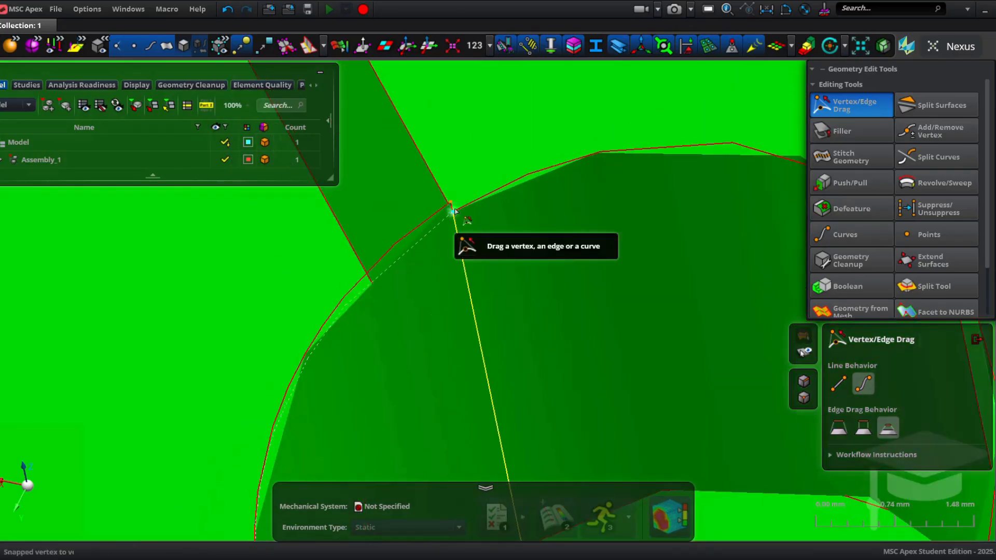
right_drag(422, 299, 435, 192)
middle_drag(434, 192, 522, 174)
scroll(474, 233, down, 7)
drag(394, 330, 397, 368)
drag(447, 141, 451, 176)
scroll(377, 320, down, 8)
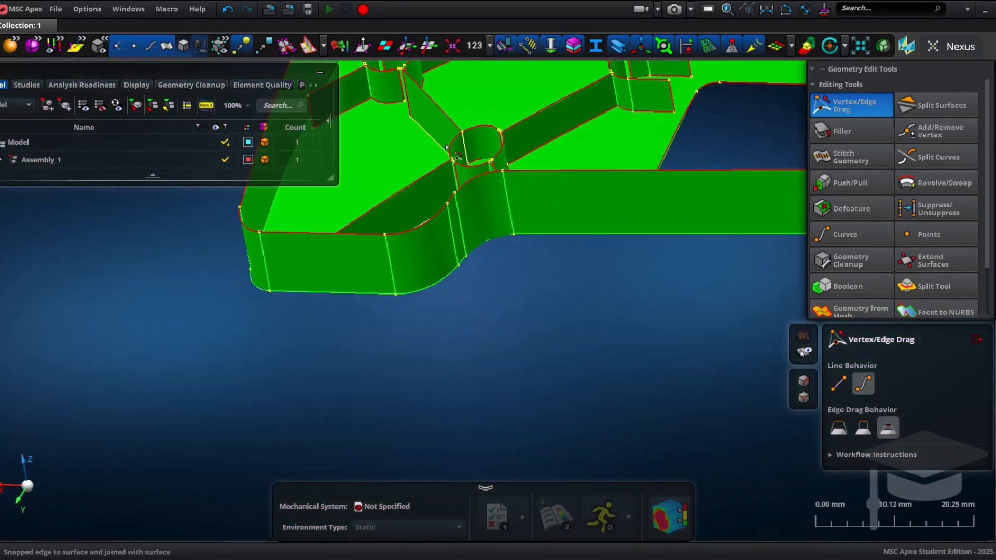
Step: Snap further rib midsurface edges onto the surrounding surfaces around the left bosses
drag(373, 327, 372, 345)
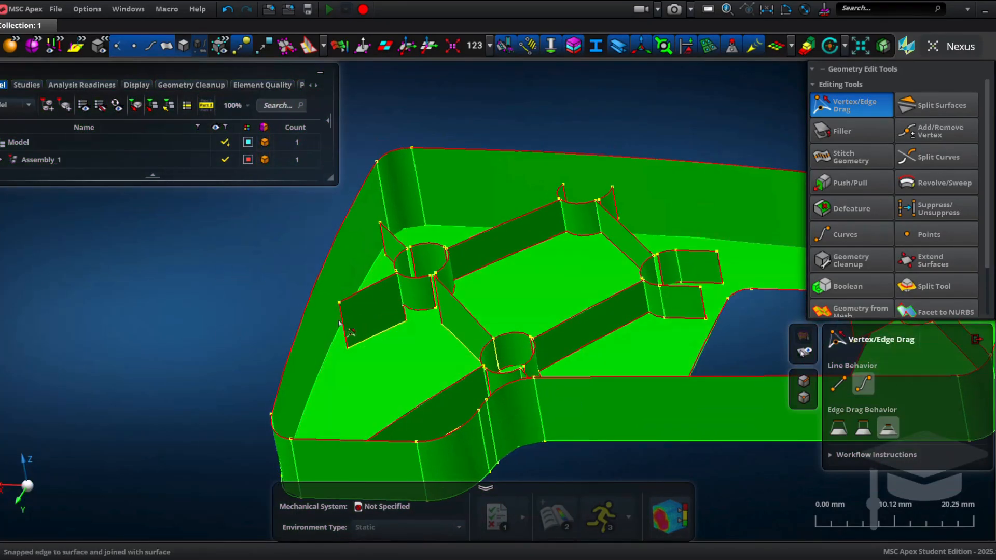
middle_drag(365, 274, 404, 272)
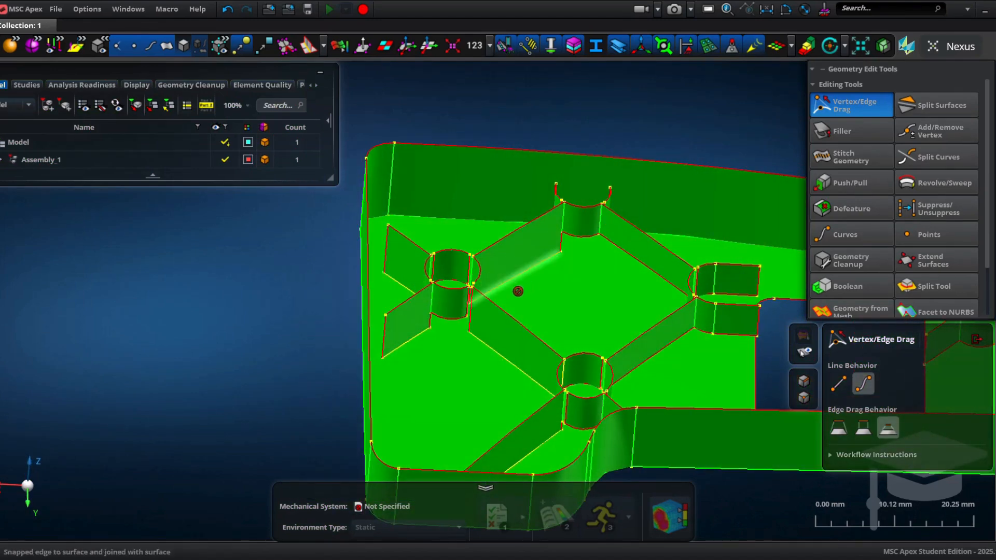
scroll(467, 299, up, 5)
scroll(456, 290, down, 2)
drag(445, 283, 431, 358)
scroll(457, 373, down, 2)
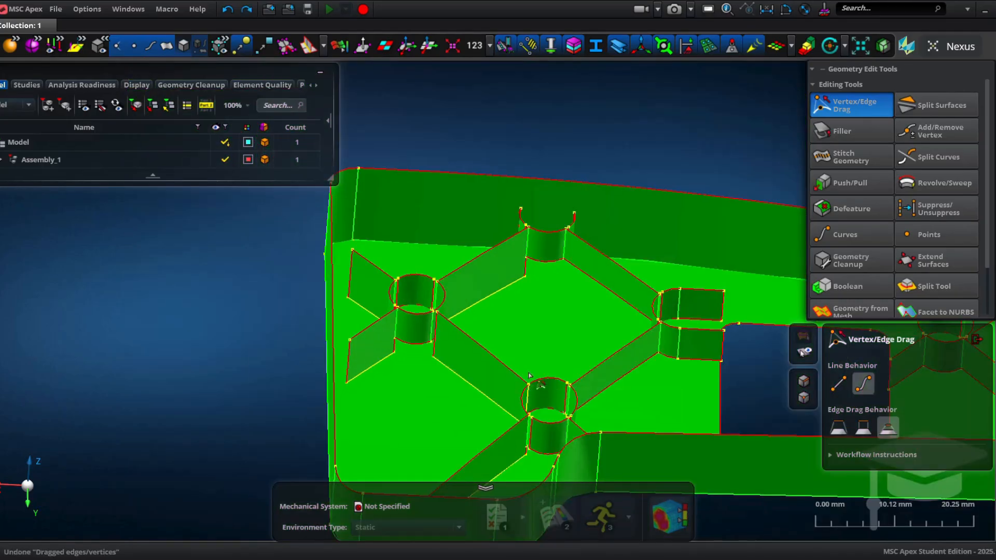
Step: Join the rib edge beside the upper boss to the boss midsurface
mouse_move(529, 375)
middle_down()
mouse_move(577, 376)
mouse_move(525, 376)
middle_up()
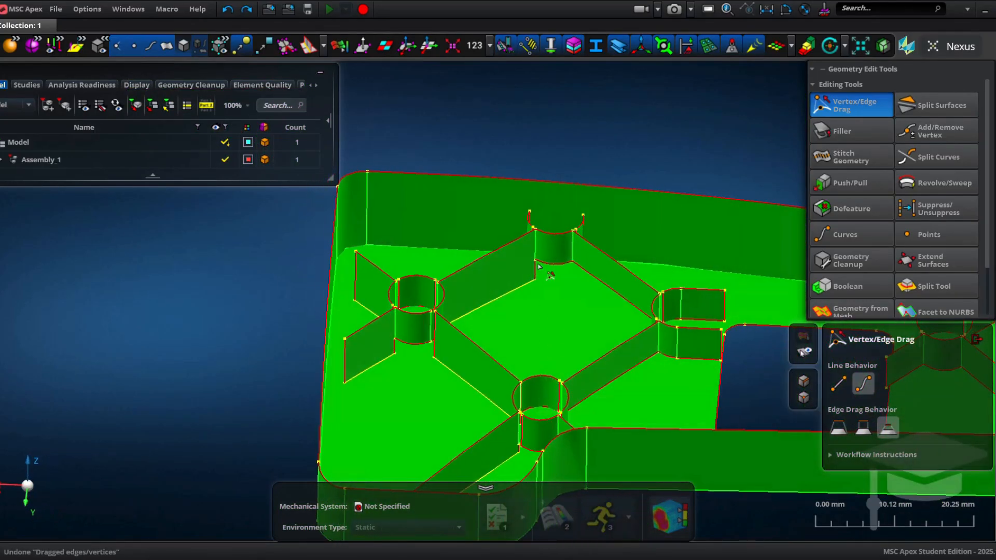
drag(538, 265, 577, 278)
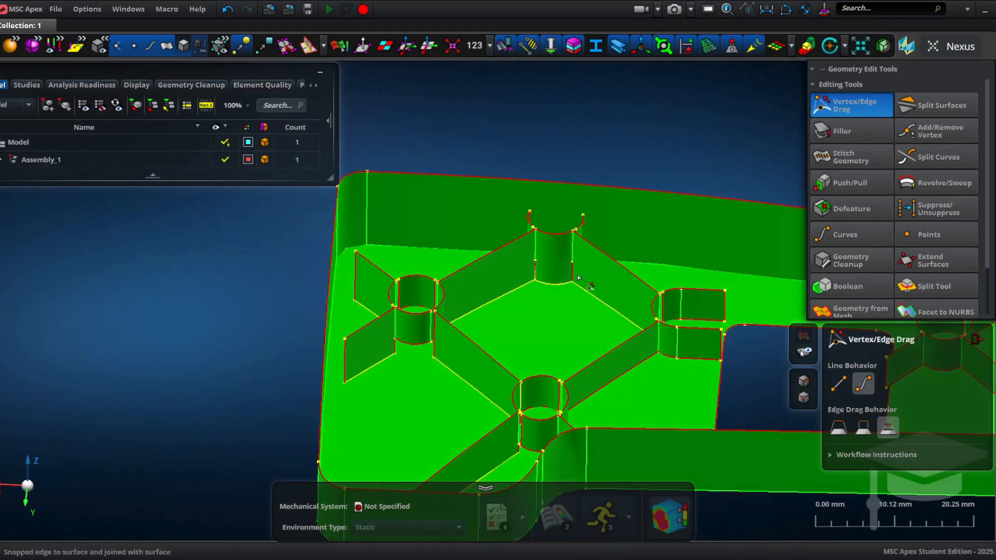
middle_drag(577, 277, 553, 266)
scroll(551, 271, up, 2)
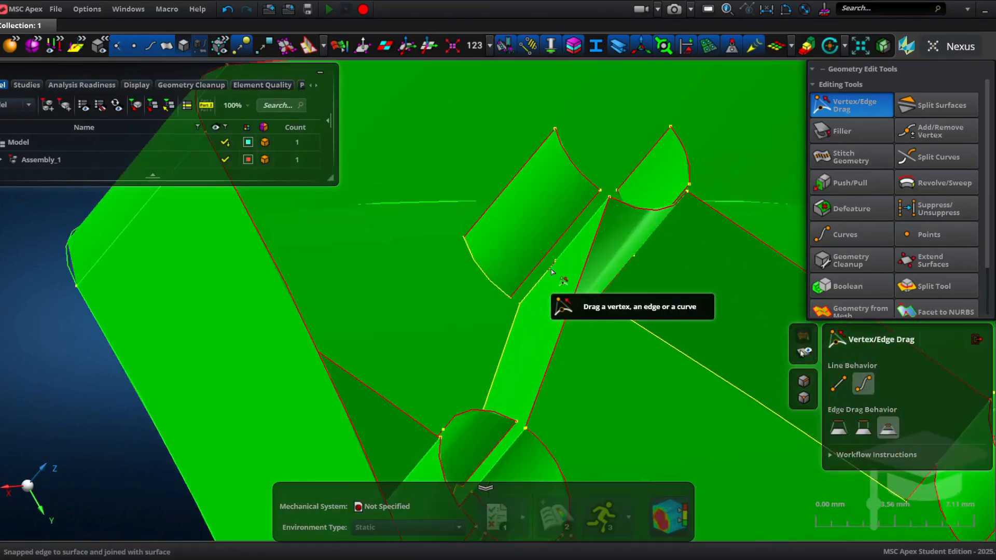
Step: Try dragging a rib edge at the upper boss, then undo the last three edge drags
scroll(551, 269, up, 1)
drag(522, 275, 569, 243)
drag(560, 249, 564, 252)
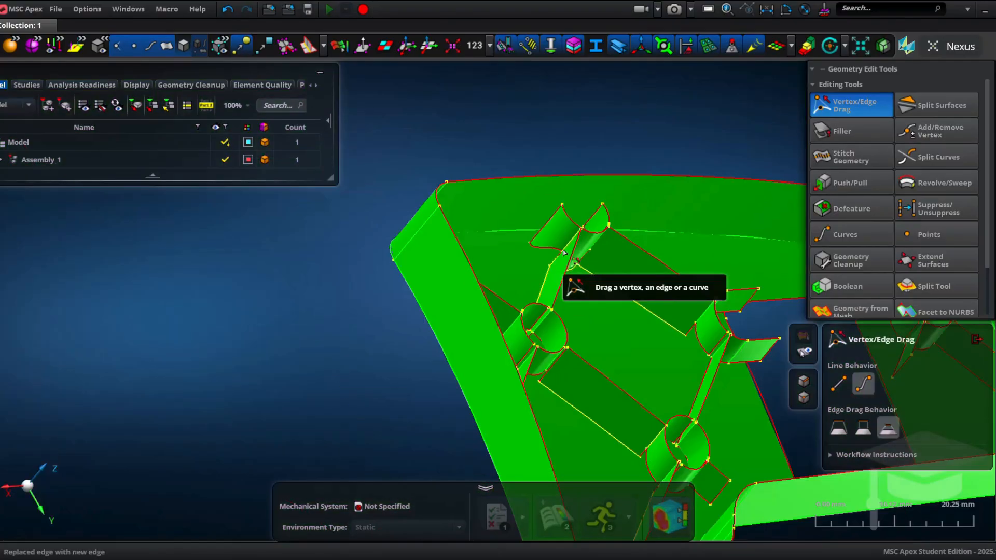
key(ctrl+z)
key(ctrl+z)
key(ctrl+z)
key(ctrl+z)
key(ctrl+z)
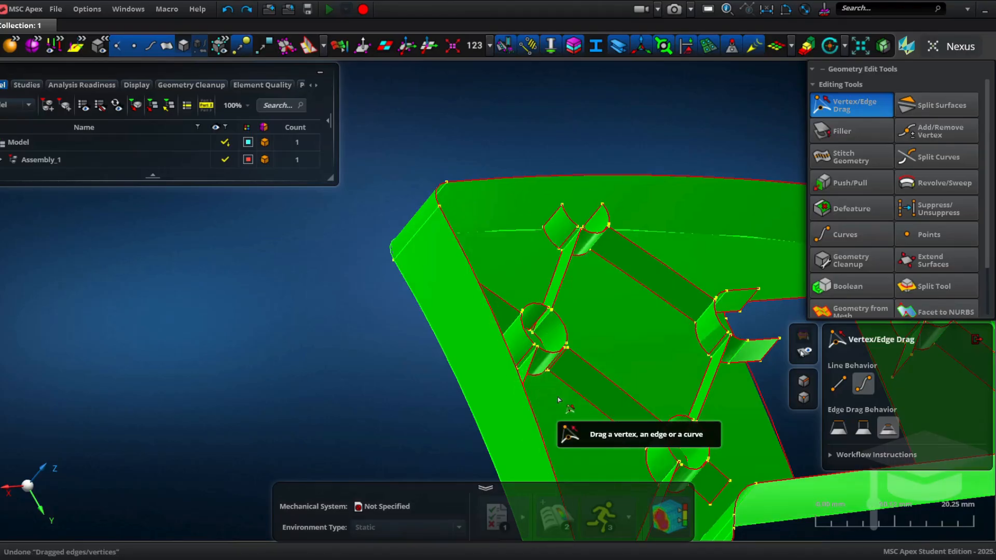
Step: Undo once and redo twice to restore the previous midsurface edits
scroll(553, 402, down, 5)
right_drag(534, 390, 438, 367)
key(ctrl+z)
key(ctrl+y)
key(ctrl+y)
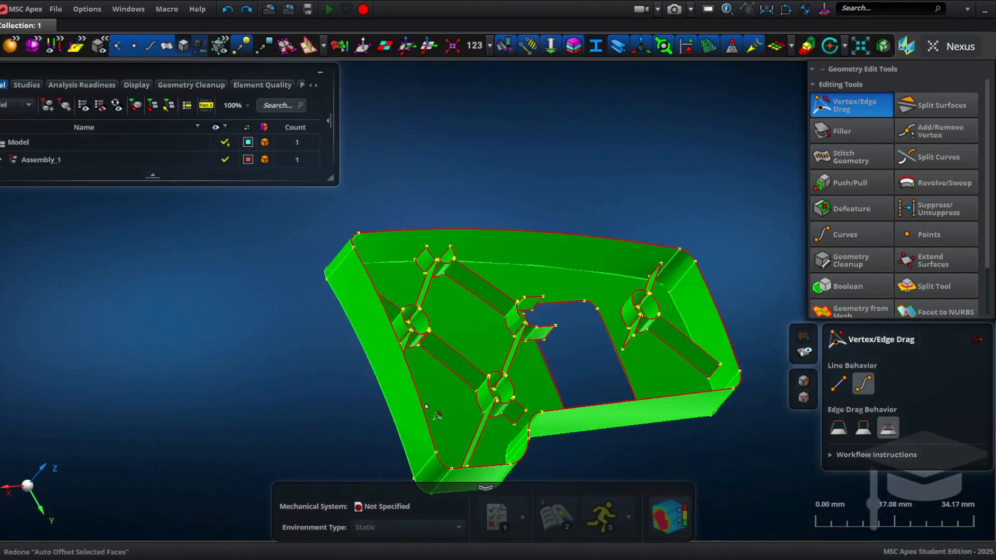
middle_drag(472, 399, 384, 418)
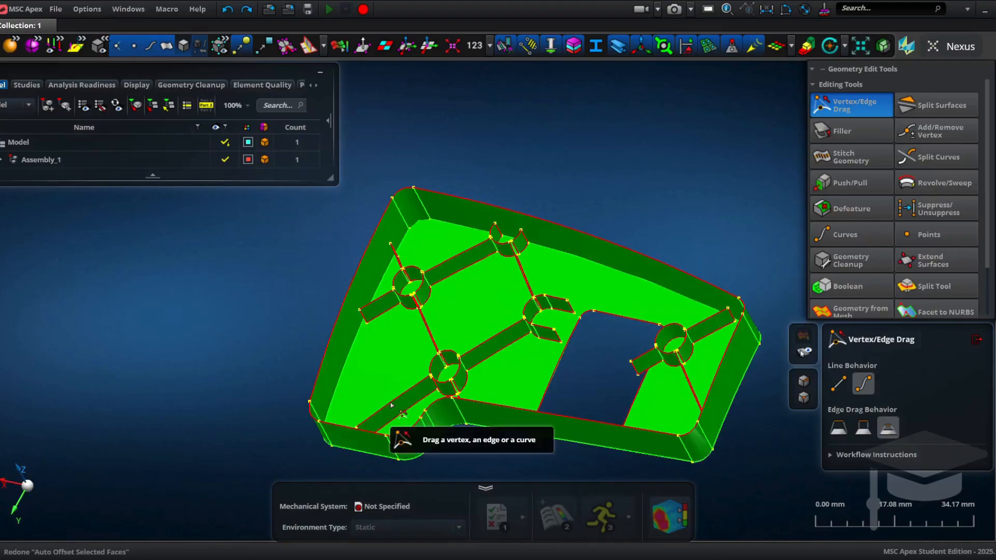
Step: Replace the rib edges meeting the central boss with the boss midsurface edges
scroll(409, 398, up, 5)
drag(605, 206, 605, 204)
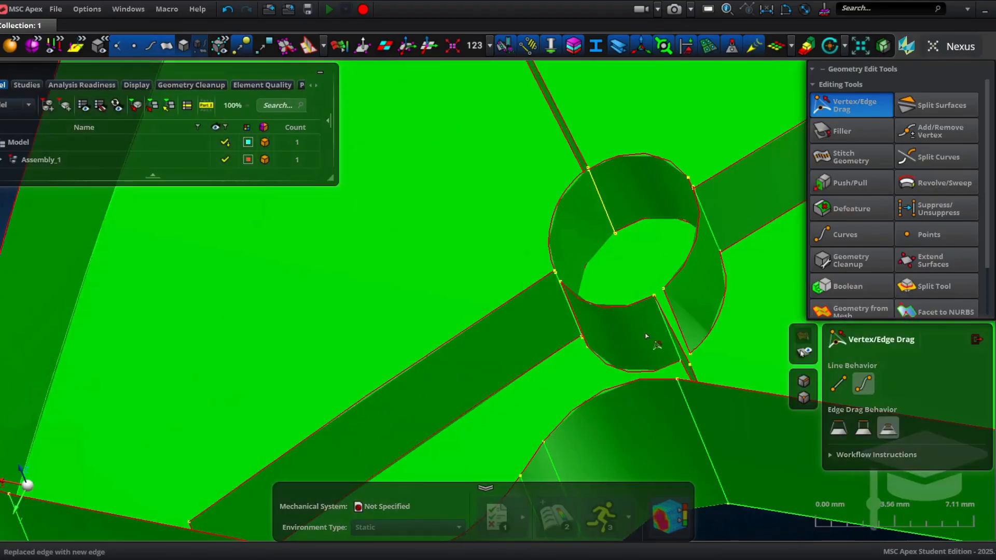
middle_drag(676, 320, 681, 330)
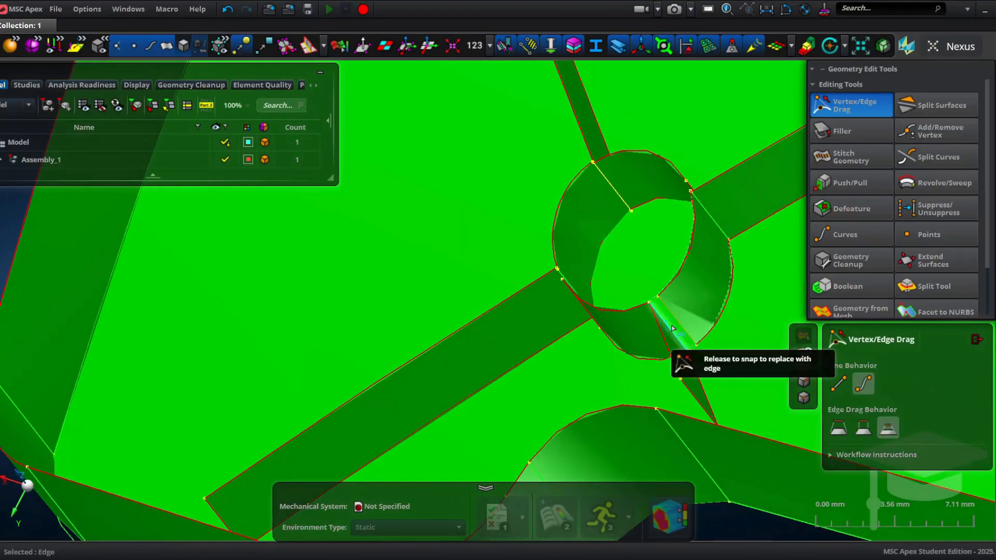
drag(672, 328, 669, 327)
middle_drag(596, 333, 625, 285)
drag(621, 284, 610, 268)
scroll(607, 262, down, 3)
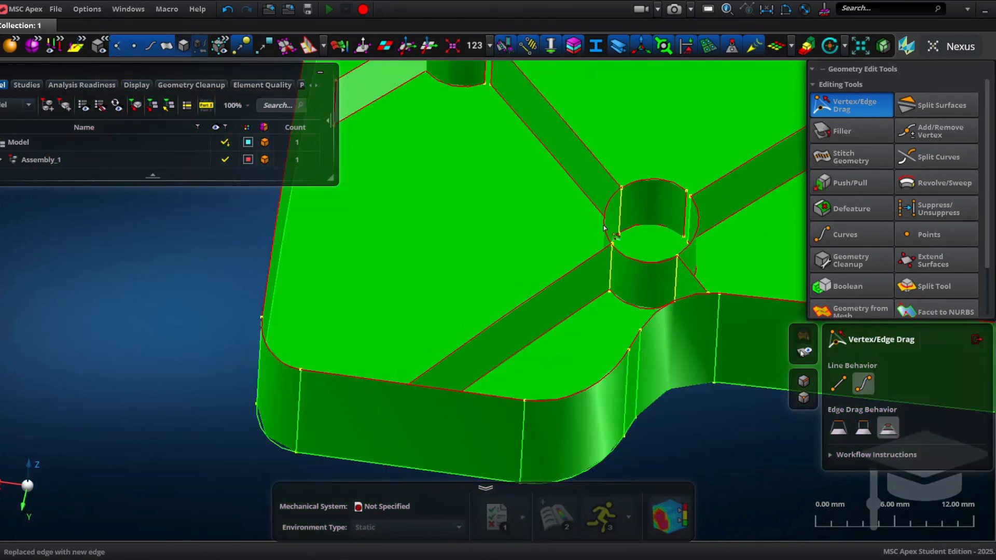
Step: Snap the rib edge beside the lower boss onto the boss midsurface
scroll(656, 267, up, 5)
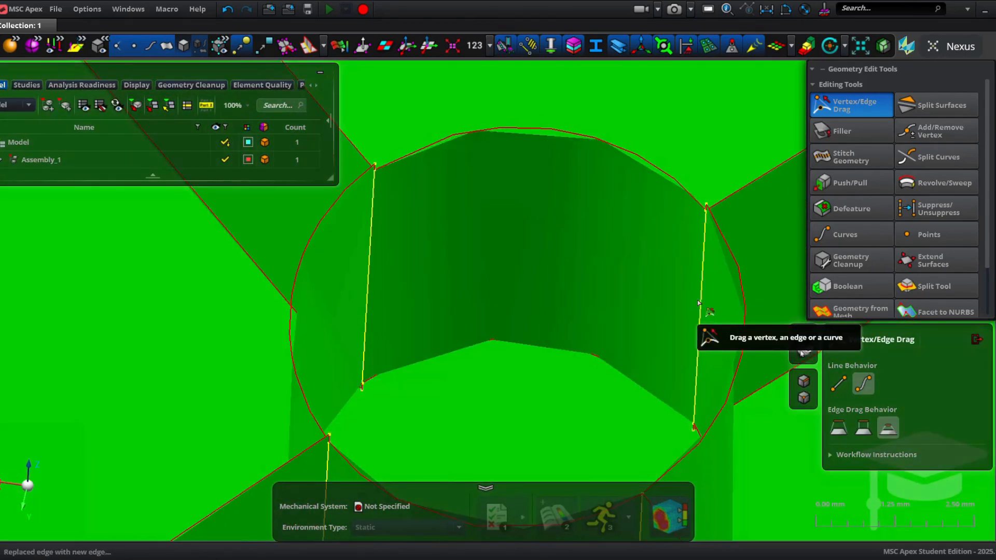
scroll(550, 233, down, 4)
right_drag(405, 187, 550, 363)
scroll(534, 355, up, 2)
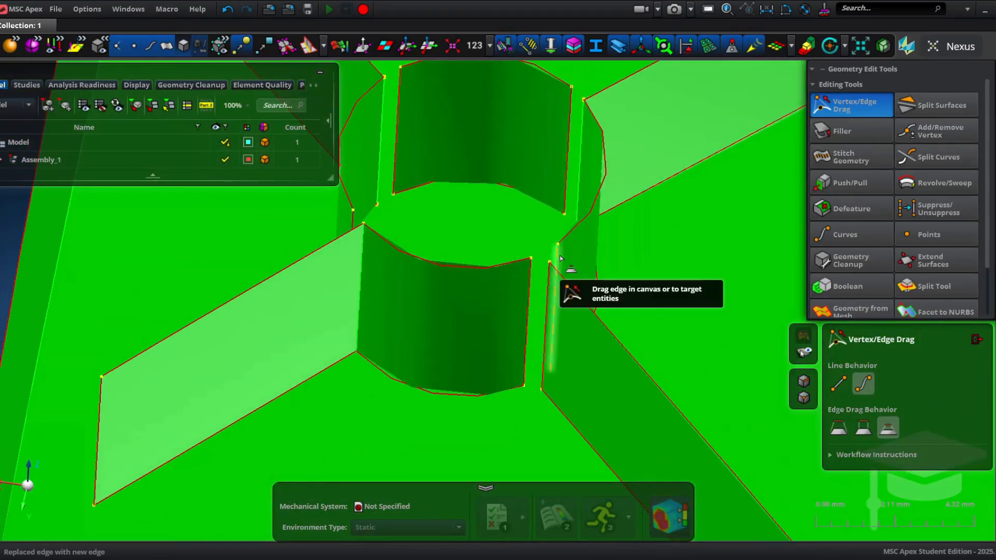
drag(560, 257, 539, 281)
middle_drag(274, 311, 370, 271)
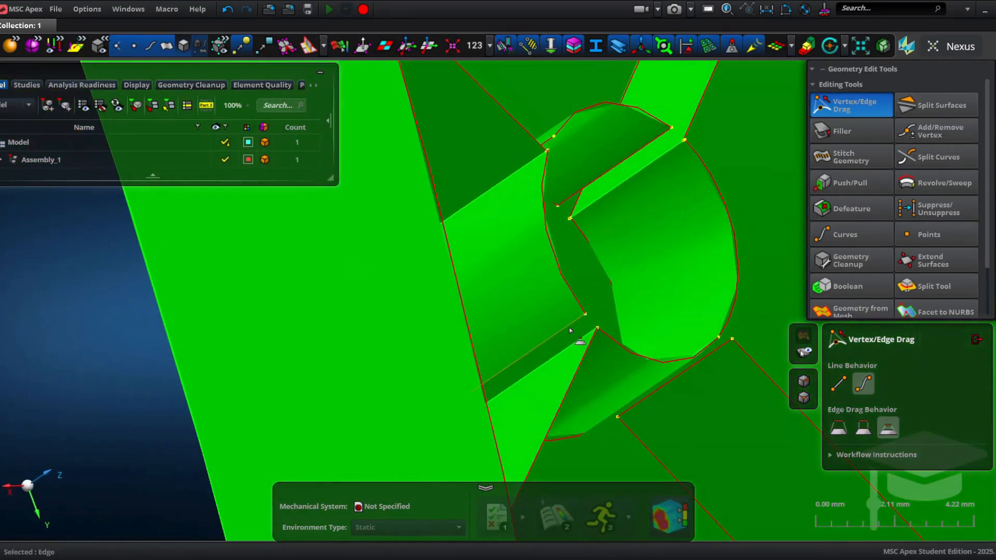
drag(589, 342, 580, 359)
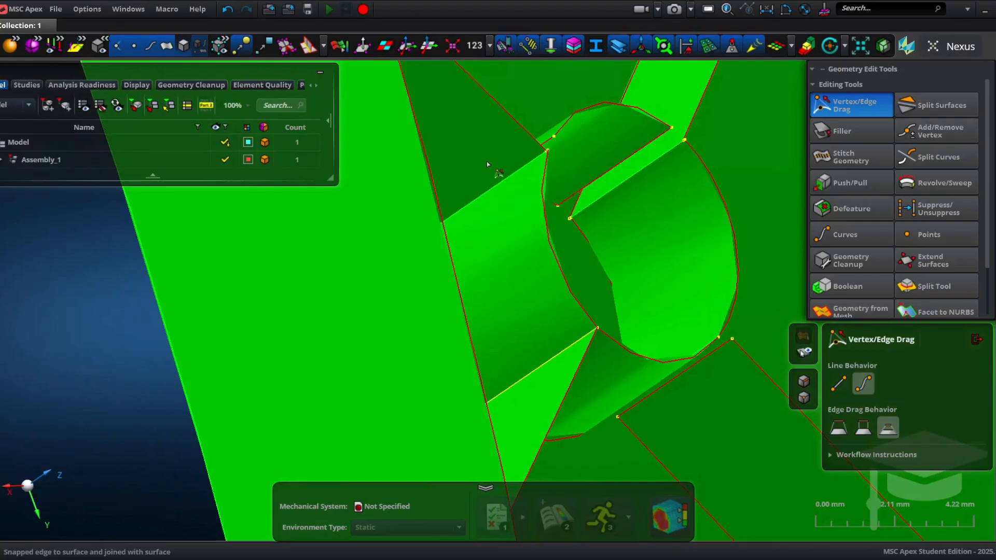
Step: Replace a rib edge at the lower boss with the boss edge and undo the last extra drag
middle_drag(486, 163, 415, 156)
drag(505, 151, 497, 162)
middle_drag(540, 186, 603, 192)
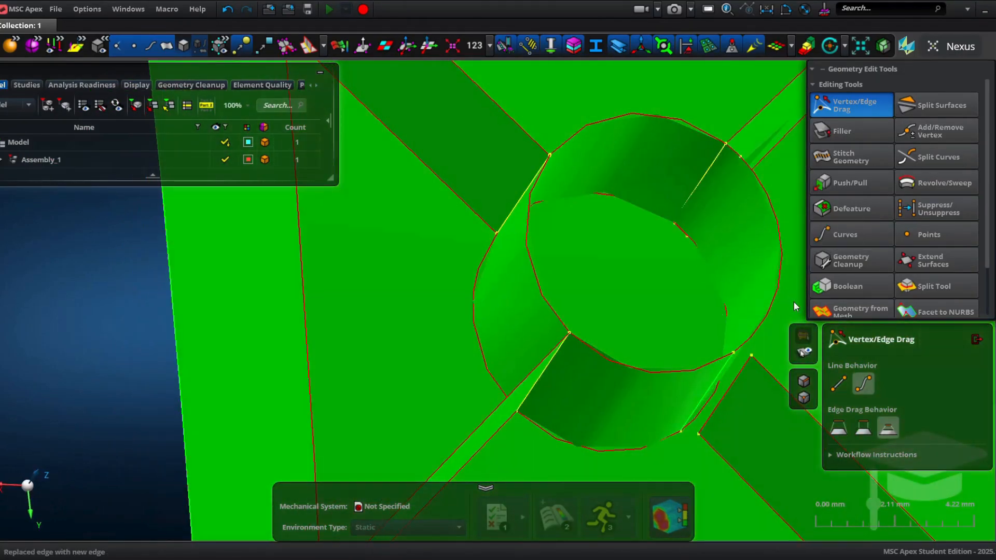
middle_drag(731, 277, 782, 260)
key(ctrl+z)
Step: Replace the rib edge meeting the right boss with the boss midsurface edge
scroll(673, 248, down, 5)
middle_drag(673, 248, 672, 320)
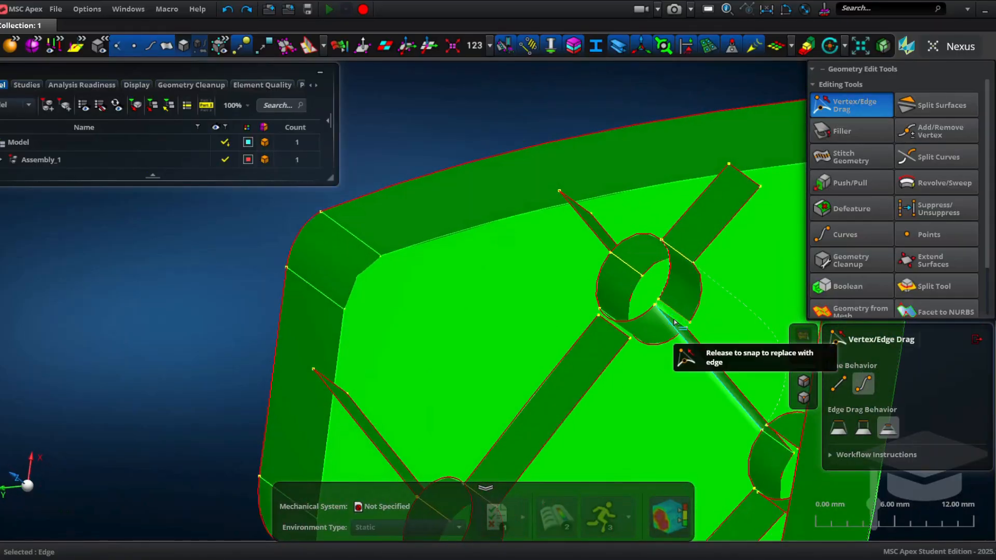
drag(674, 322, 675, 322)
scroll(674, 322, up, 5)
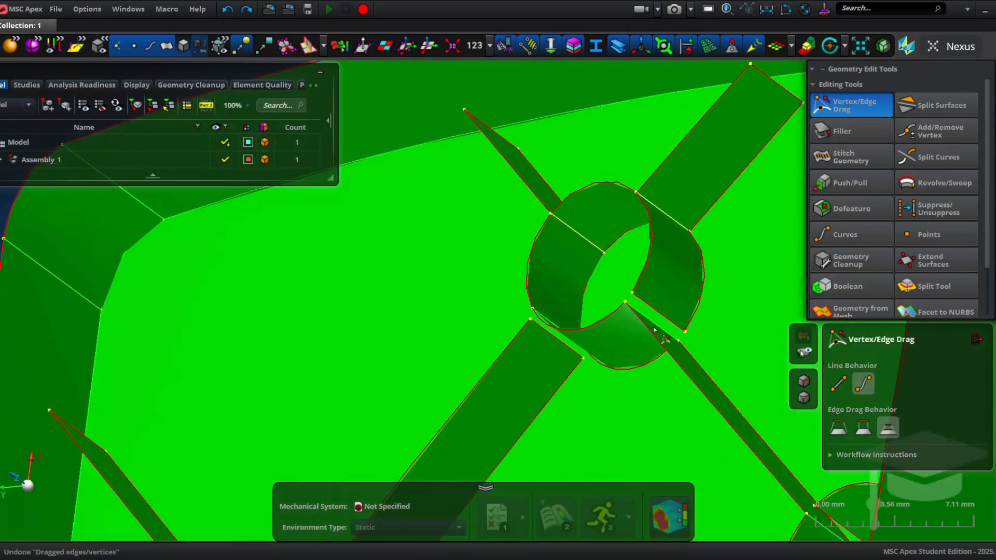
scroll(641, 324, up, 5)
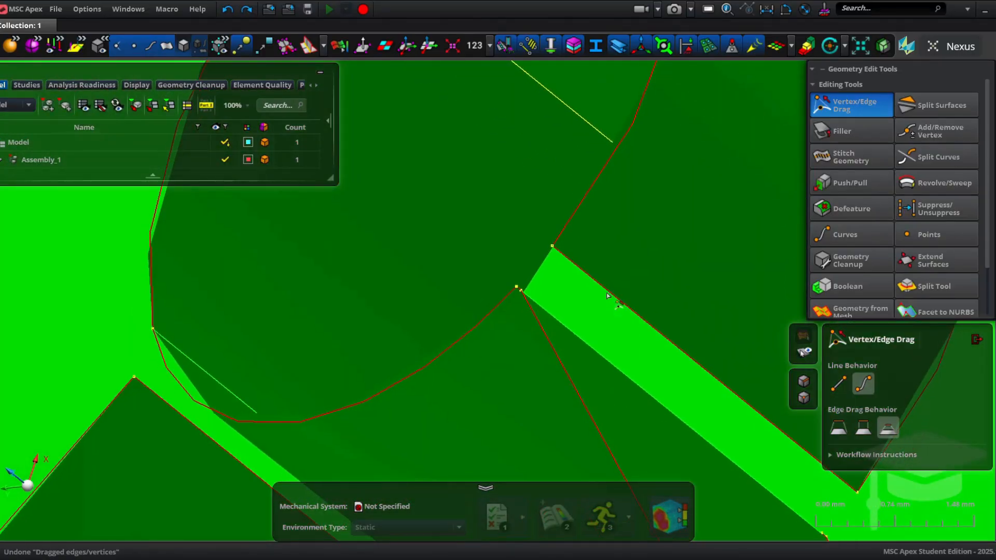
drag(607, 296, 568, 328)
scroll(611, 267, up, 5)
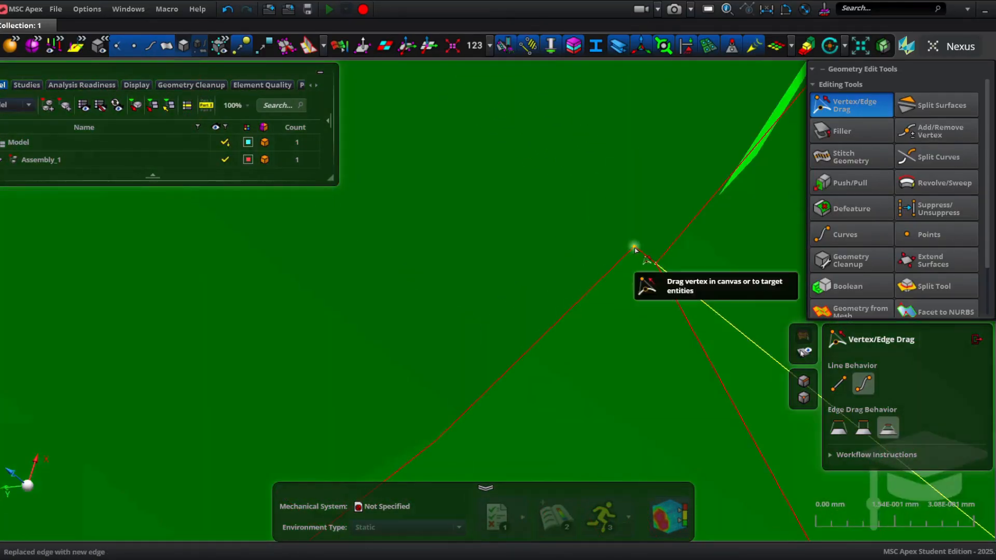
Step: Drag a rib vertex and its edge onto the neighbouring midsurface near the right boss
drag(634, 247, 656, 264)
scroll(664, 282, down, 8)
middle_drag(687, 285, 584, 344)
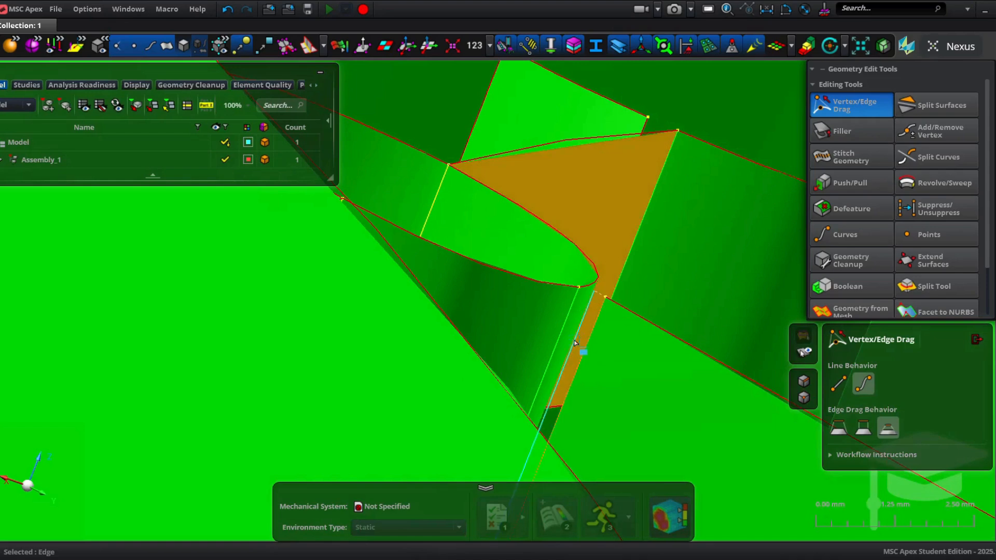
drag(574, 342, 534, 415)
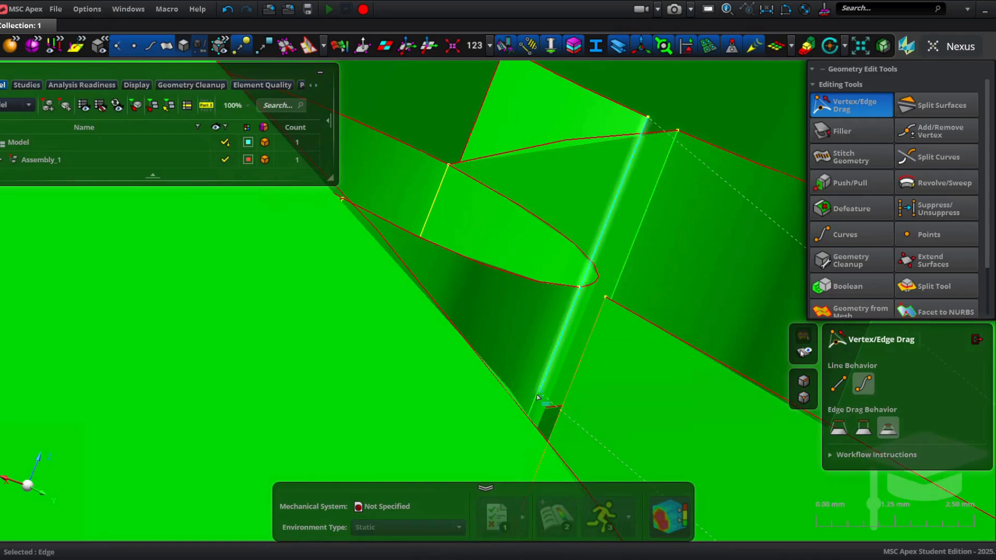
scroll(509, 363, down, 4)
middle_drag(508, 363, 555, 240)
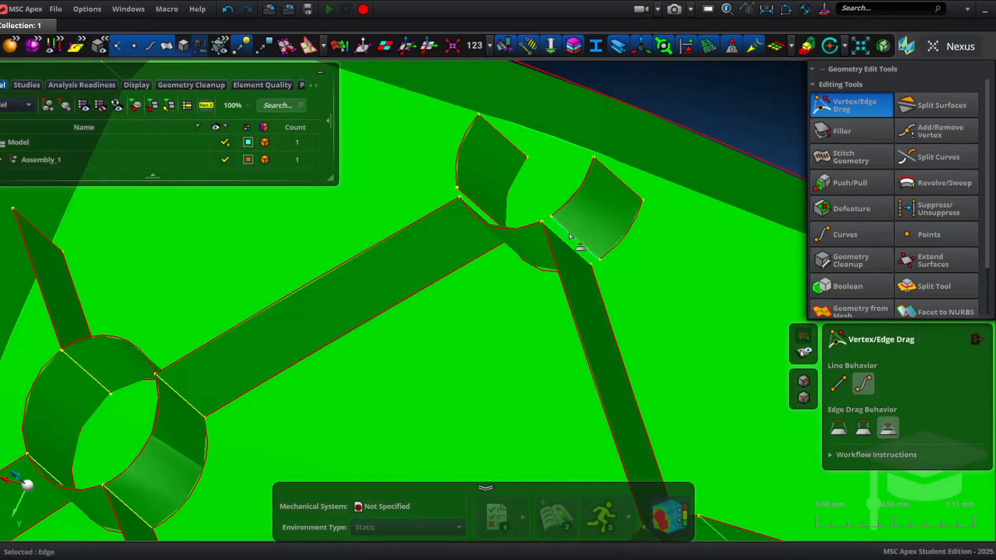
Step: Snap the rib edge near the upper-right boss onto the outer wall midsurface
scroll(452, 220, up, 3)
scroll(449, 232, down, 3)
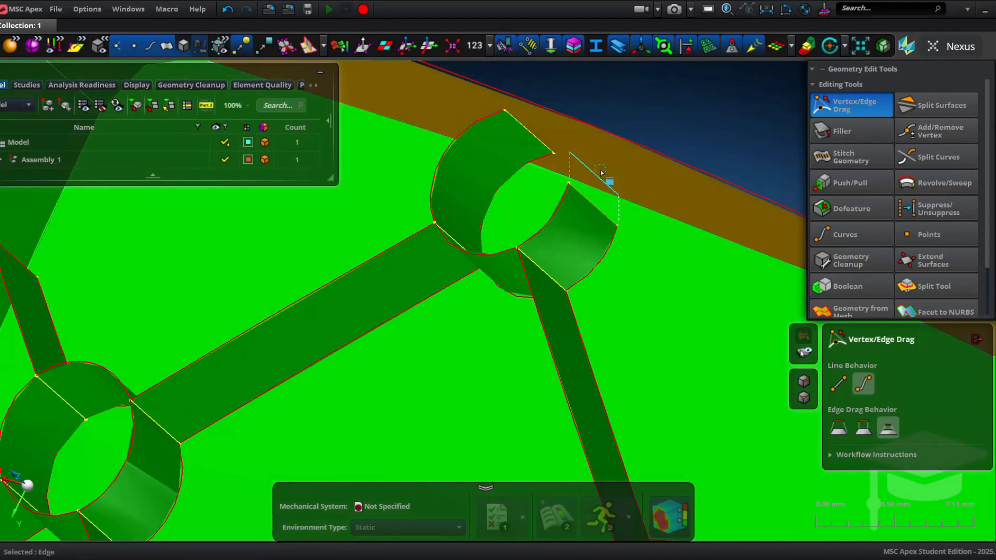
drag(600, 173, 603, 175)
scroll(601, 191, down, 4)
right_drag(638, 265, 567, 192)
scroll(574, 252, up, 8)
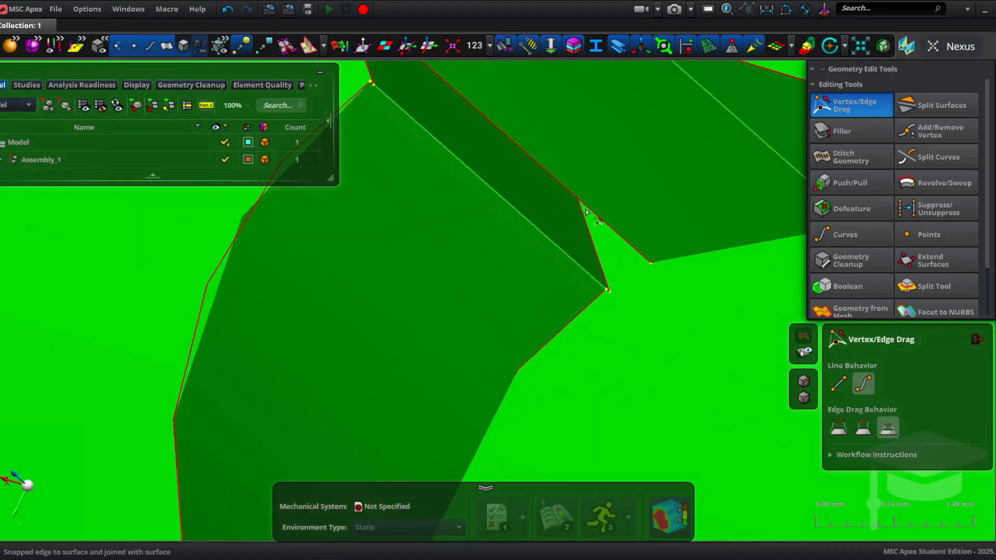
Step: Replace the edge where the rib meets the upper-right boss with the boss edge
drag(558, 230, 560, 228)
scroll(628, 217, down, 3)
middle_drag(634, 310, 589, 335)
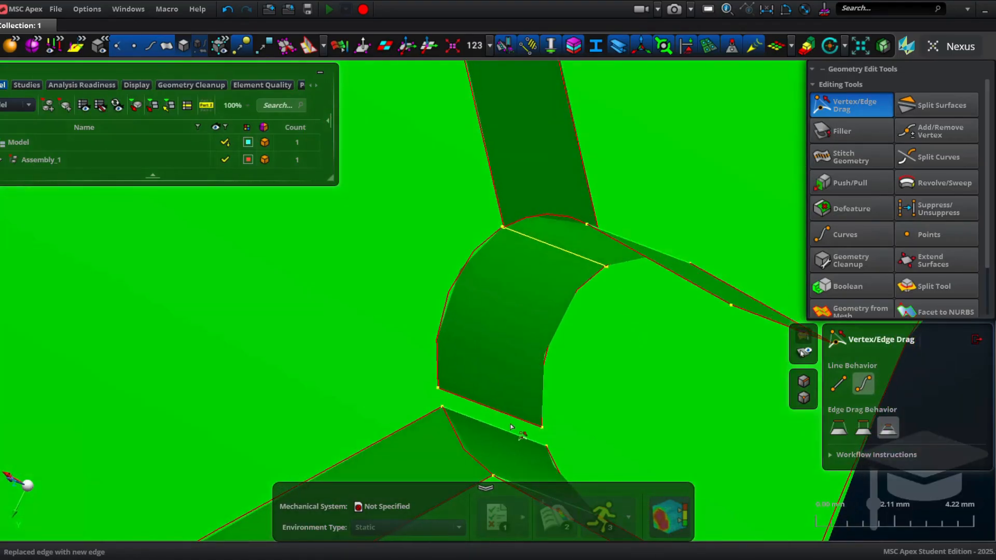
Step: Snap the rib edge meeting the boss onto the adjacent midsurface with Vertex/Edge Drag
drag(499, 415, 493, 422)
scroll(495, 421, down, 3)
right_drag(497, 418, 534, 284)
mouse_move(535, 283)
middle_down()
mouse_move(583, 252)
mouse_move(577, 246)
mouse_move(521, 292)
middle_up()
right_drag(51, 414, 259, 283)
middle_drag(260, 282, 199, 324)
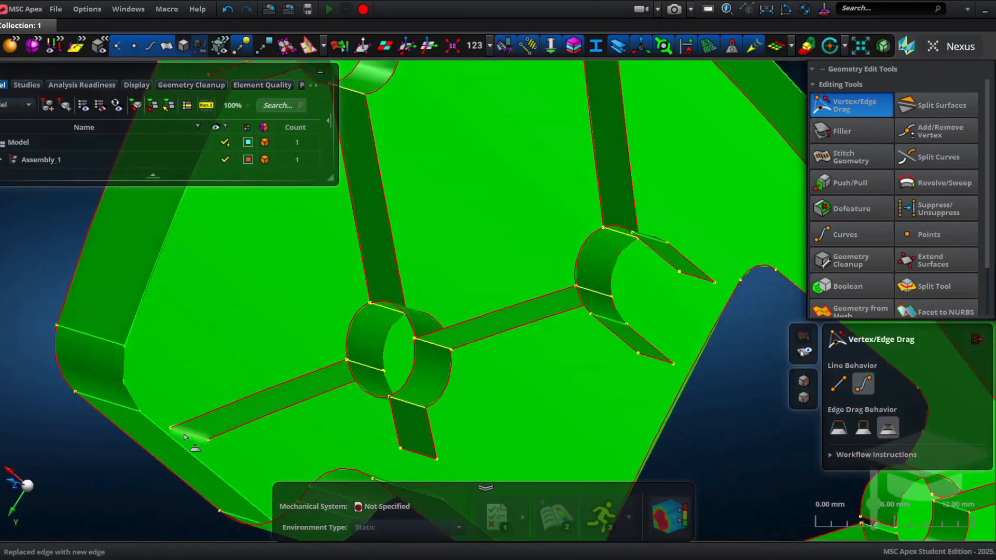
Step: Drag the lower-left rib end edge onto the outer wall midsurface
drag(189, 434, 176, 453)
right_drag(224, 406, 231, 206)
scroll(418, 254, up, 2)
drag(439, 259, 461, 380)
scroll(468, 291, down, 3)
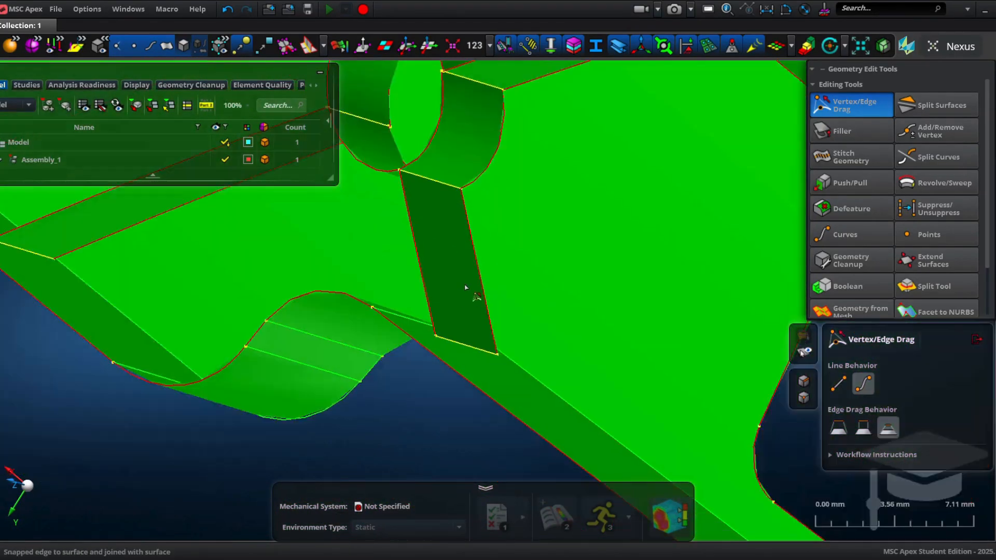
Step: Snap the free rib edge near the outer wall onto the wall midsurface
right_drag(451, 123, 557, 277)
scroll(456, 213, up, 5)
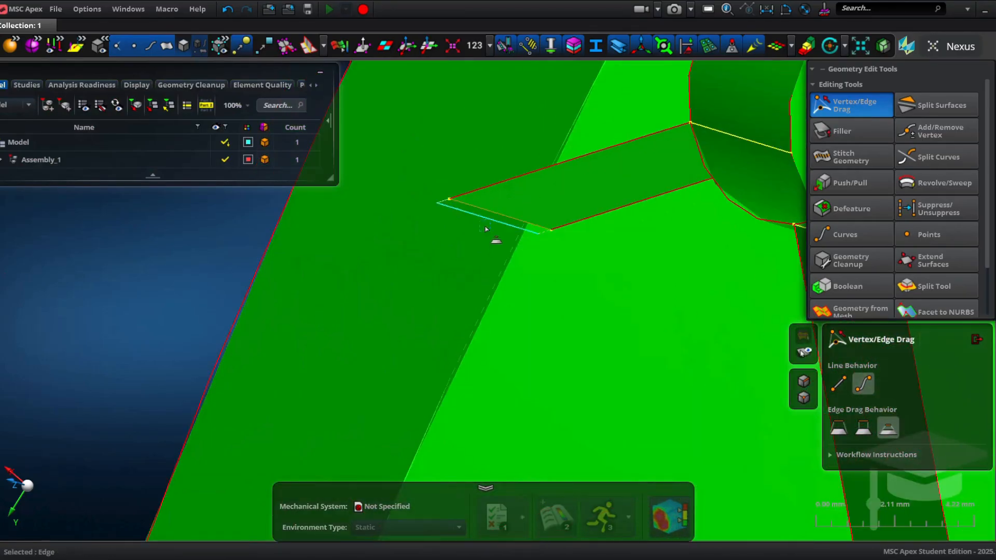
drag(486, 229, 474, 247)
scroll(547, 362, down, 4)
drag(605, 196, 590, 182)
scroll(606, 194, down, 4)
middle_drag(616, 194, 647, 193)
right_drag(647, 194, 594, 214)
Step: Drag the end edge of the diagonal rib at the part's corner onto the outer wall midsurface
right_drag(618, 358, 456, 164)
scroll(620, 330, up, 3)
right_drag(665, 397, 363, 243)
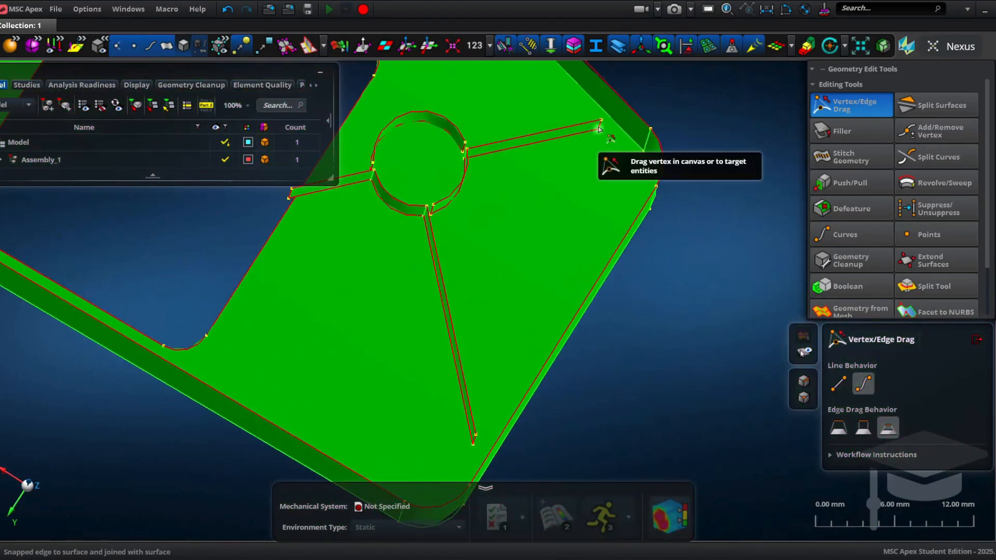
scroll(596, 131, up, 5)
drag(743, 96, 743, 96)
scroll(741, 101, down, 5)
right_drag(539, 394, 529, 102)
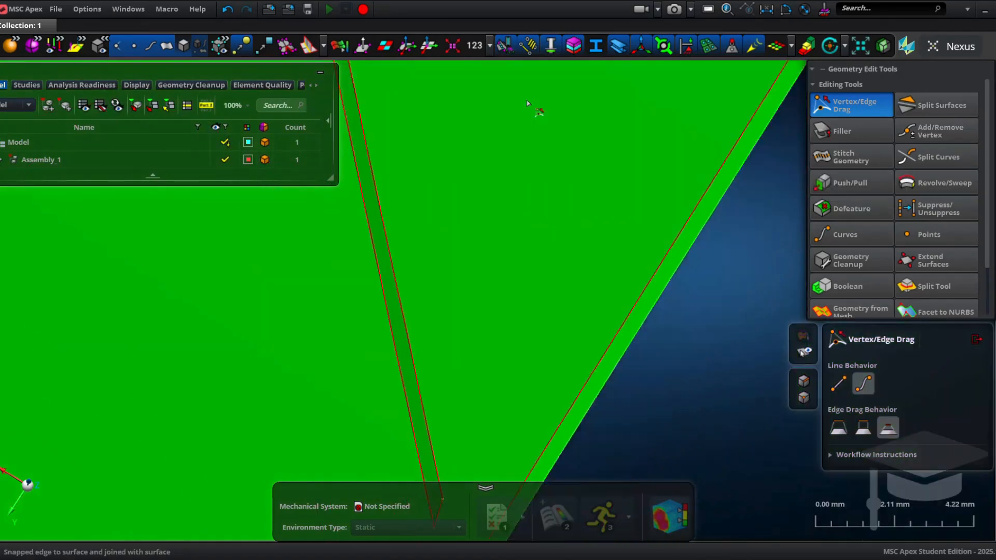
right_drag(524, 322, 498, 150)
middle_drag(493, 282, 522, 280)
drag(495, 269, 519, 298)
scroll(502, 295, down, 5)
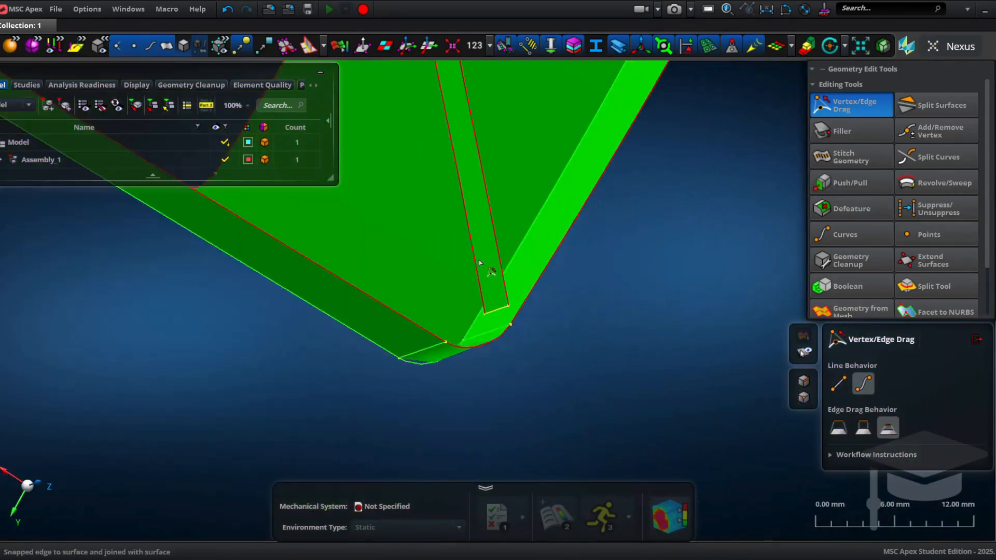
Step: Snap the rib end edges beside the boss onto the neighbouring wall and boss midsurfaces
middle_drag(525, 249, 553, 252)
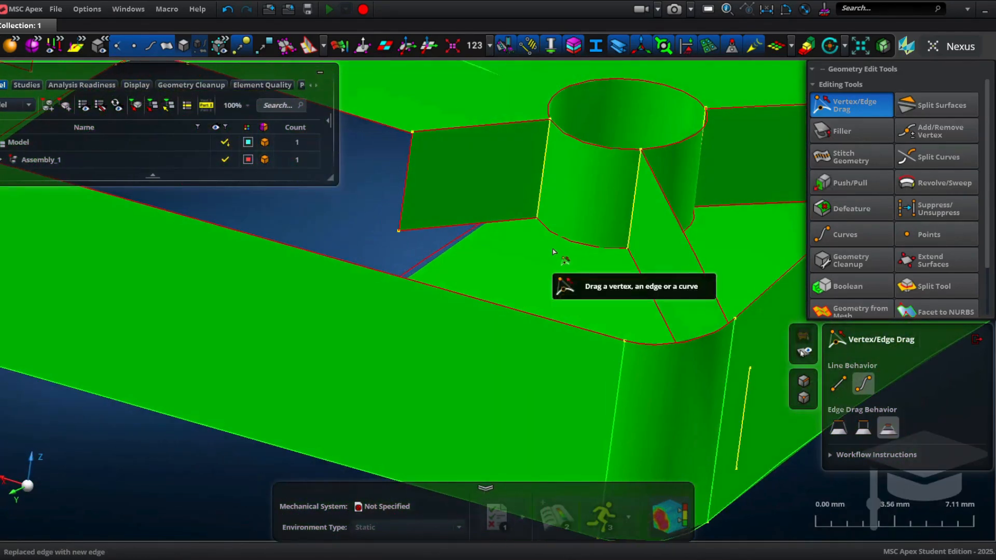
scroll(553, 251, down, 5)
scroll(494, 210, up, 5)
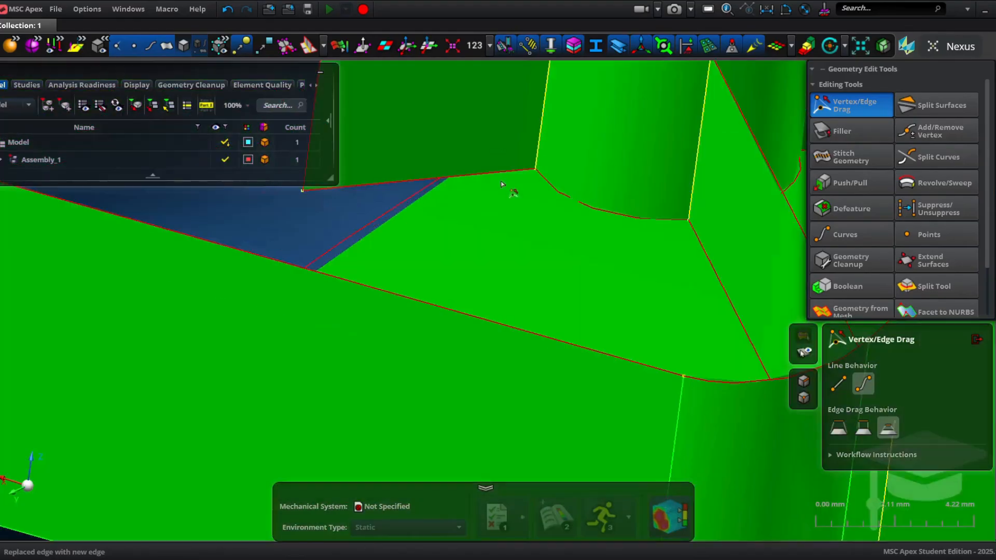
drag(513, 190, 499, 214)
drag(572, 222, 637, 271)
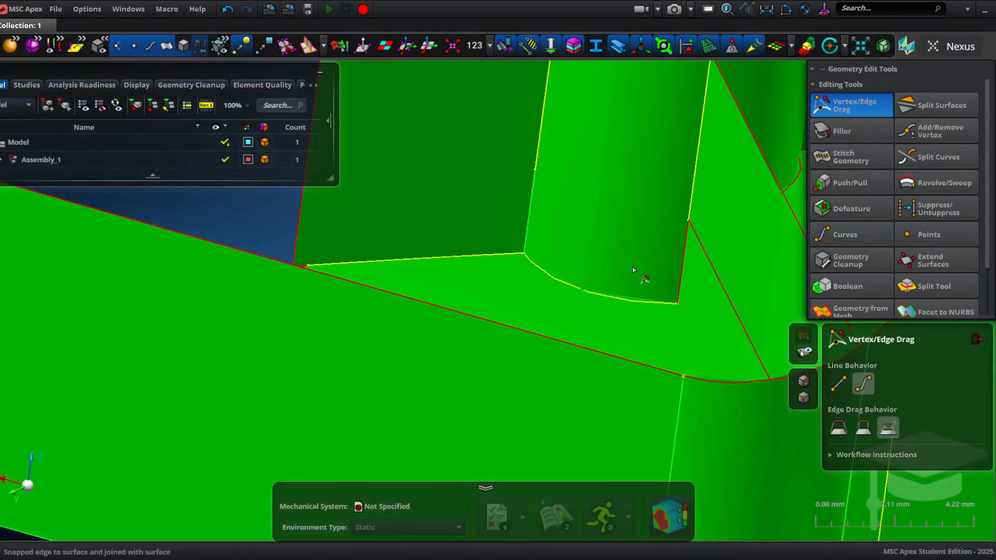
middle_drag(722, 318, 684, 325)
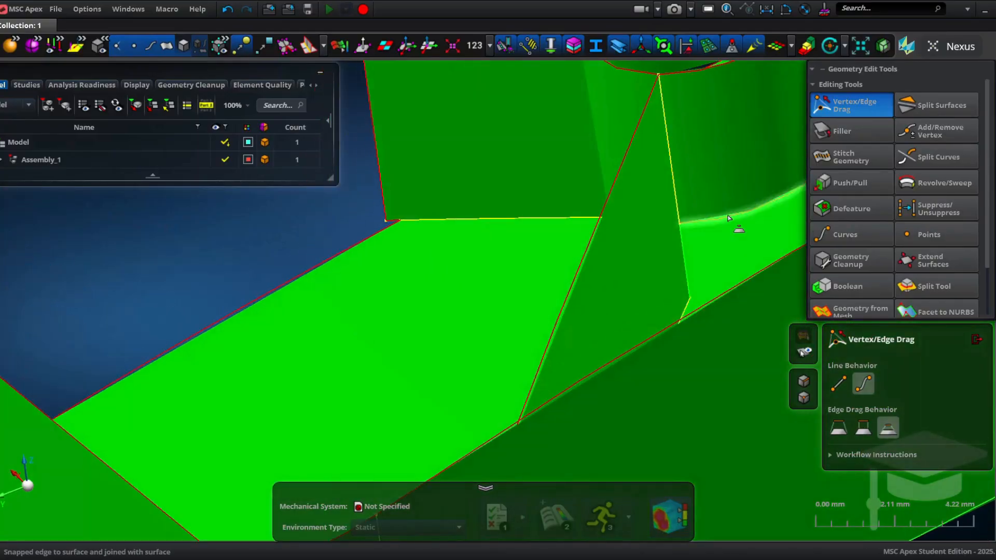
Step: Drag the rib edges at the boss near the outer wall onto the boss midsurface
drag(728, 218, 738, 255)
scroll(738, 255, down, 5)
middle_drag(738, 255, 569, 288)
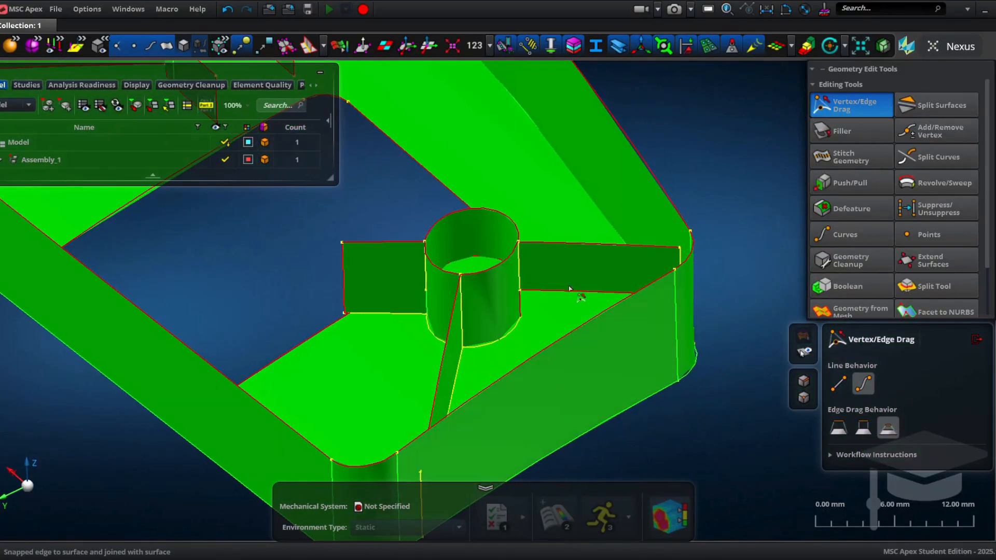
drag(569, 289, 550, 332)
middle_drag(549, 332, 439, 231)
scroll(467, 335, down, 3)
drag(579, 332, 561, 357)
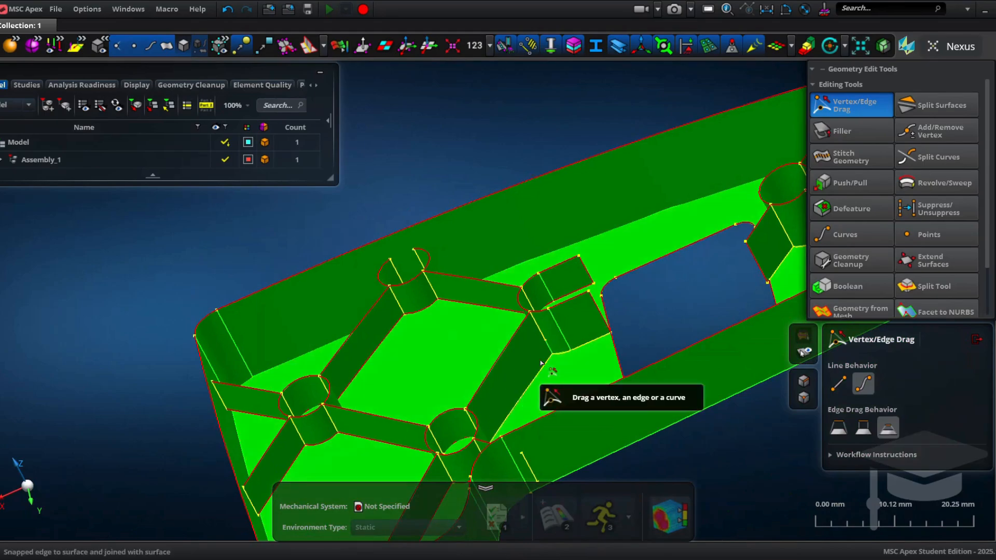
Step: Snap the rib edges around the central boss onto the boss midsurface
middle_drag(534, 359, 579, 330)
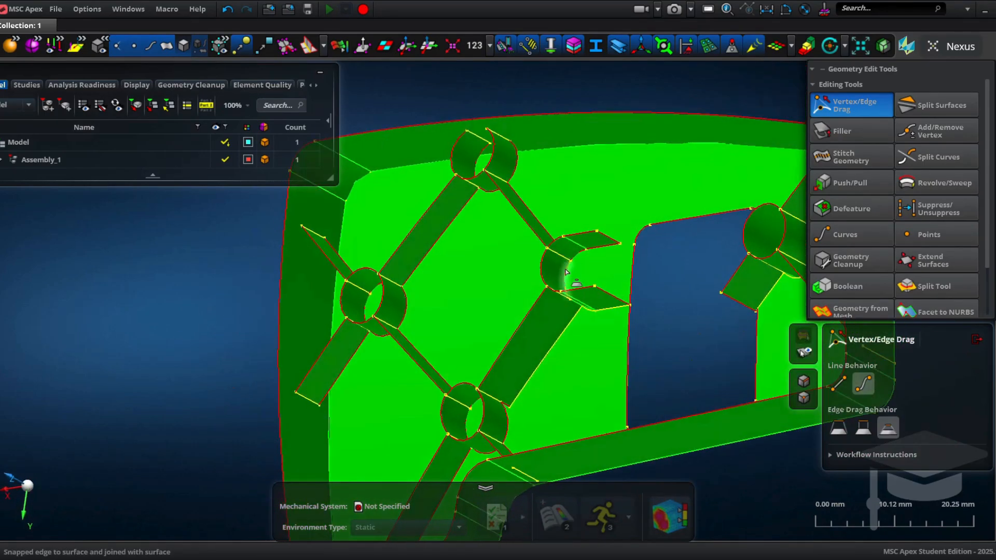
drag(565, 272, 574, 287)
drag(578, 253, 592, 268)
drag(599, 247, 610, 259)
scroll(607, 262, down, 3)
middle_drag(604, 267, 641, 237)
scroll(490, 271, up, 5)
drag(495, 286, 496, 296)
drag(417, 283, 418, 290)
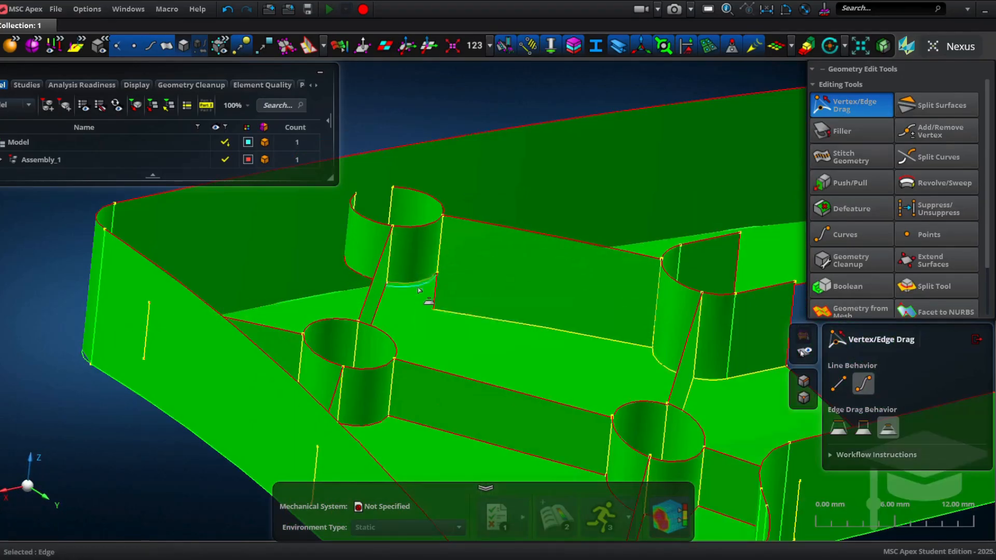
Step: Drag the rib edge at the upper boss down onto the base midsurface
drag(361, 276, 360, 312)
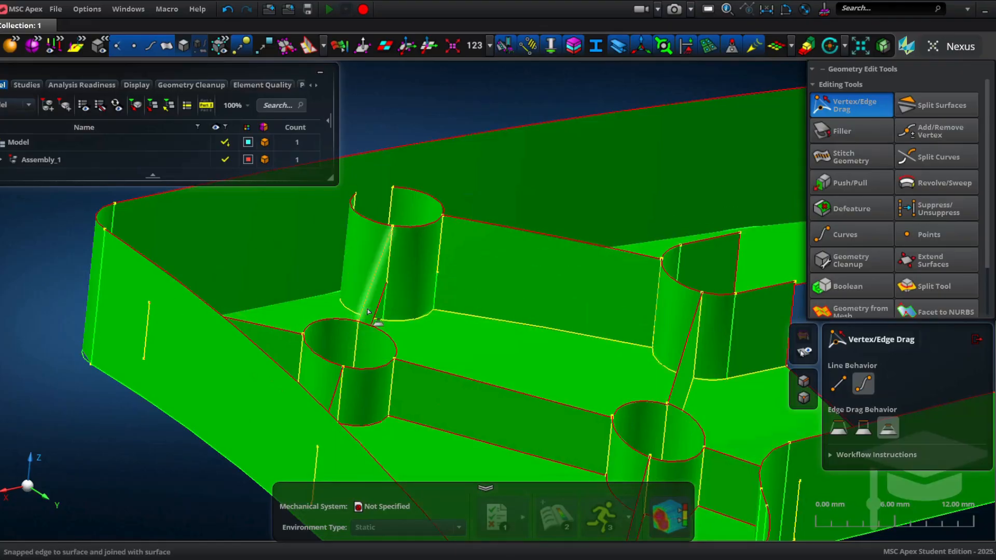
middle_drag(377, 320, 367, 354)
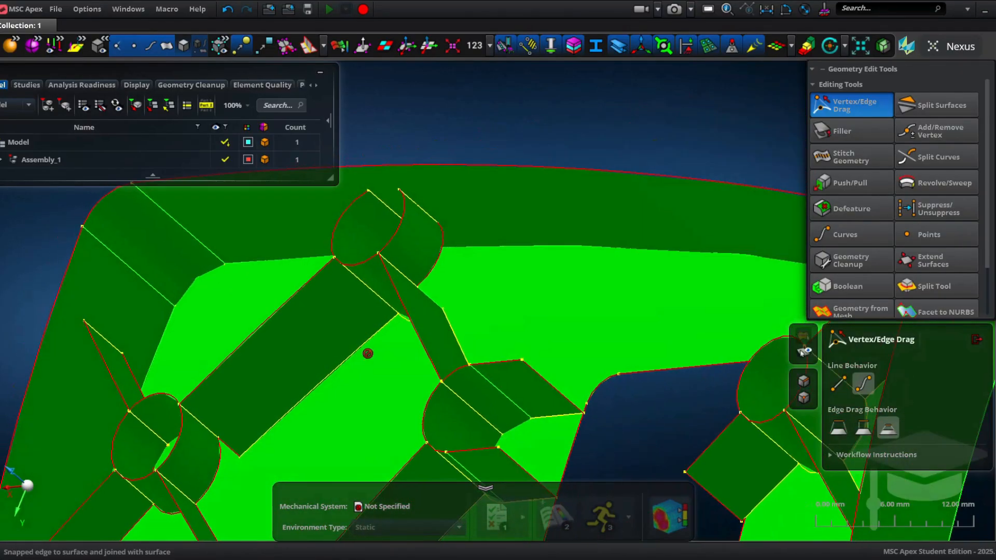
drag(444, 269, 452, 273)
middle_drag(452, 274, 392, 344)
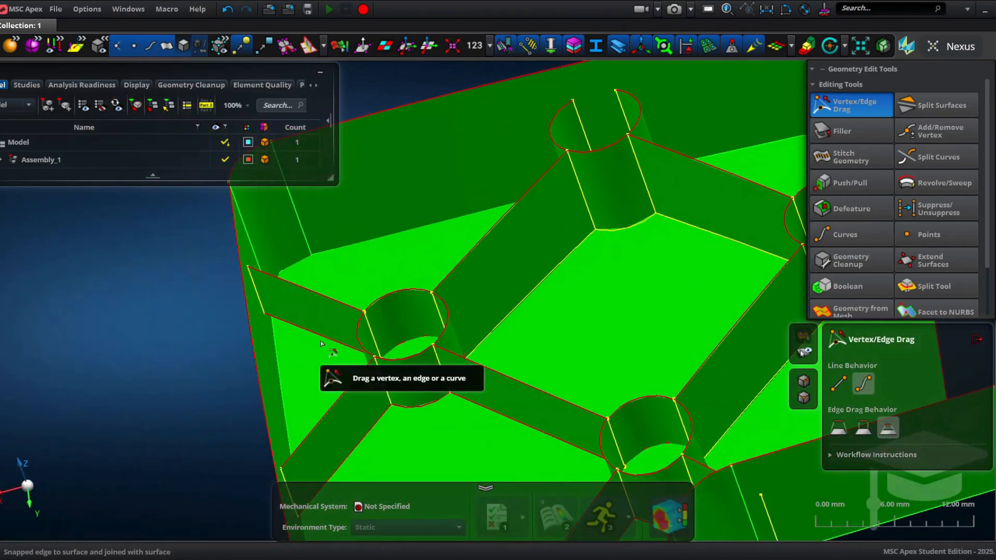
Step: Snap the rib edges near the lower-left boss onto the adjacent midsurfaces
drag(320, 337, 315, 353)
drag(355, 446, 374, 450)
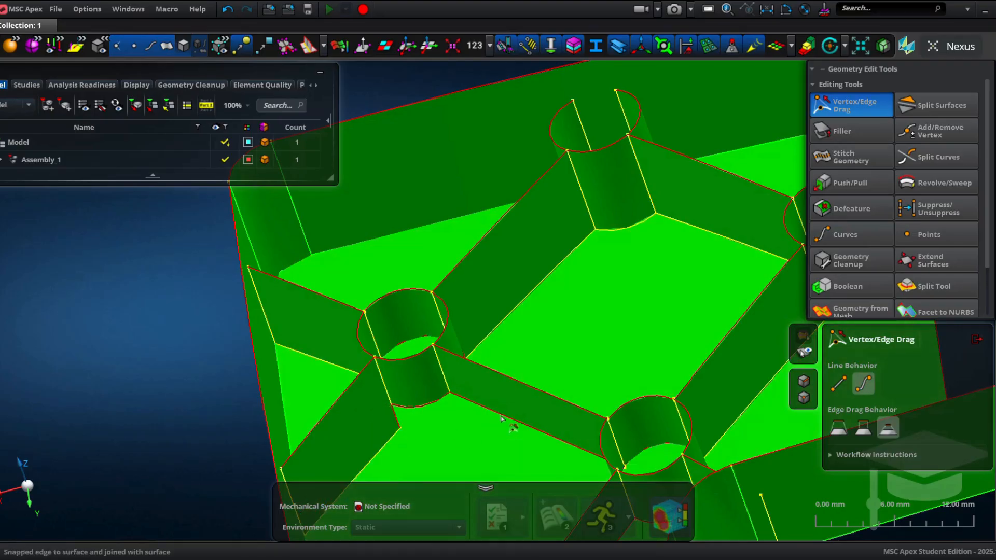
middle_drag(441, 418, 466, 308)
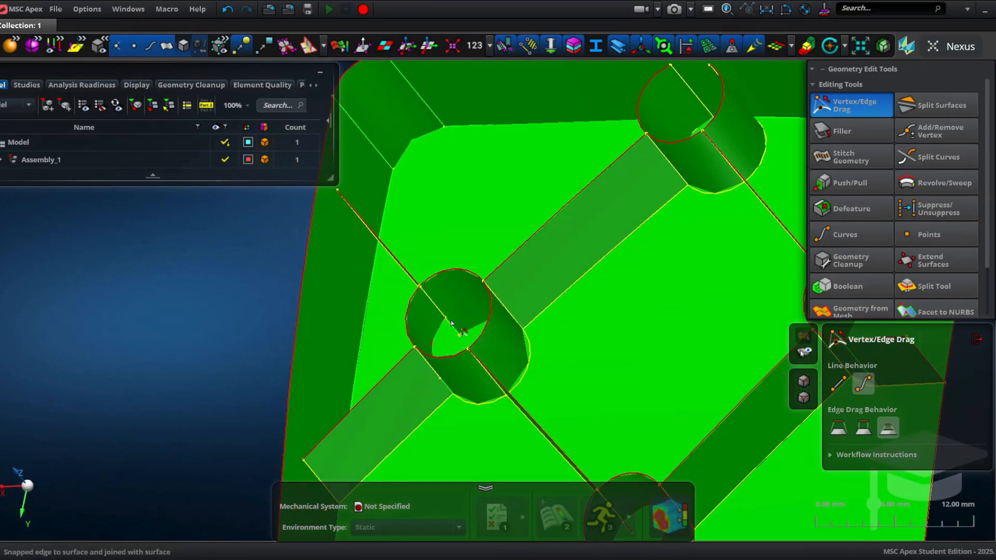
Step: Drag the rib edges at the lower boss onto the curved outer wall midsurface
scroll(478, 375, down, 5)
right_drag(478, 374, 453, 255)
scroll(486, 298, up, 5)
right_drag(486, 298, 508, 181)
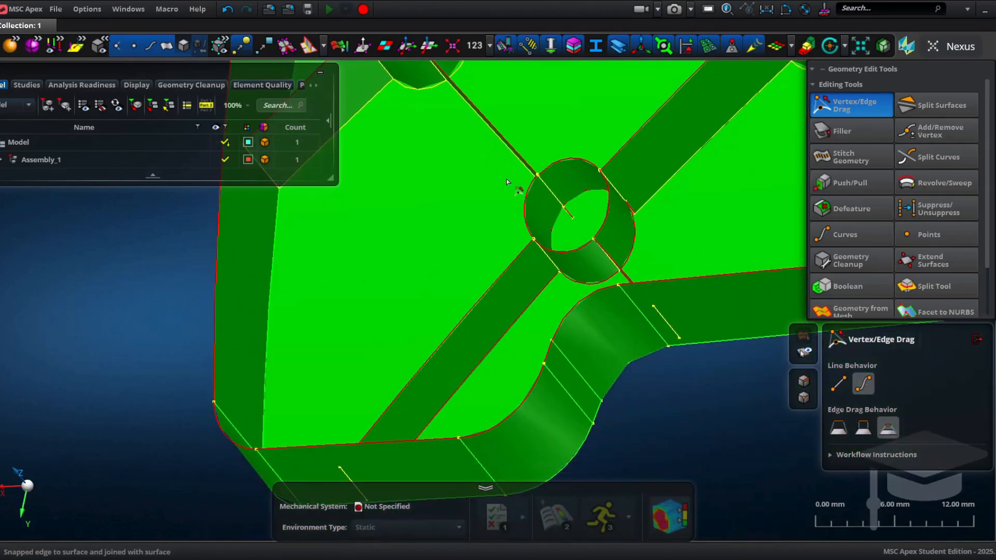
drag(512, 326, 526, 333)
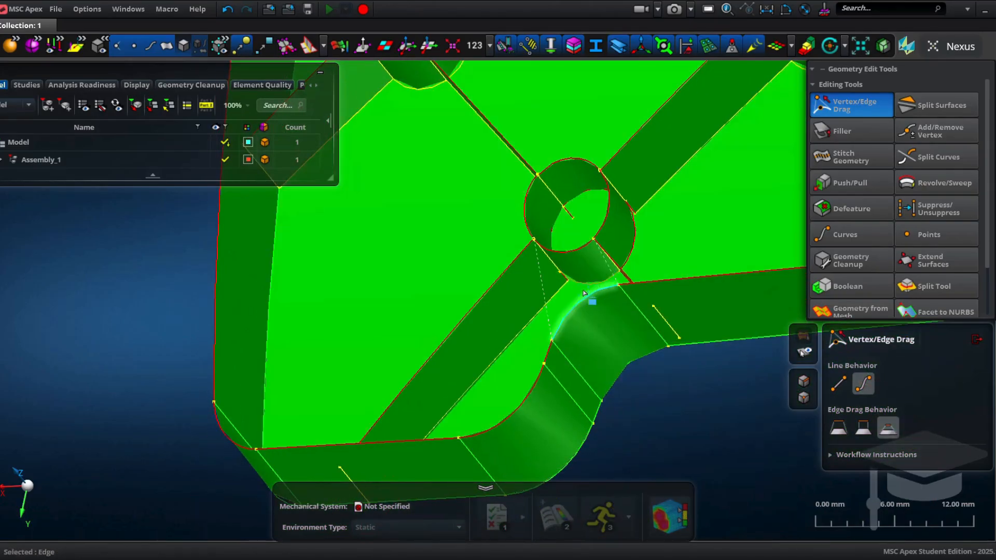
middle_drag(605, 296, 662, 285)
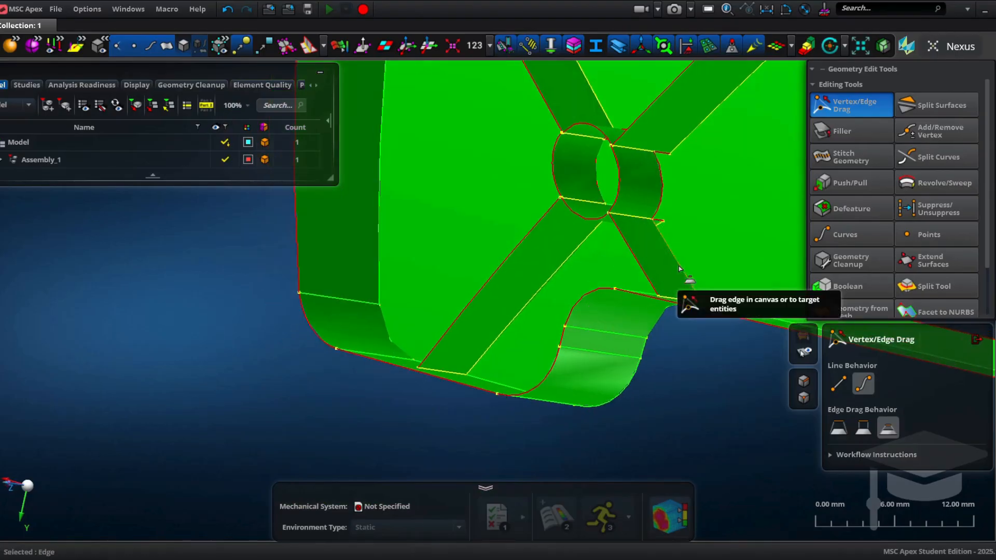
drag(680, 268, 682, 179)
scroll(681, 159, down, 3)
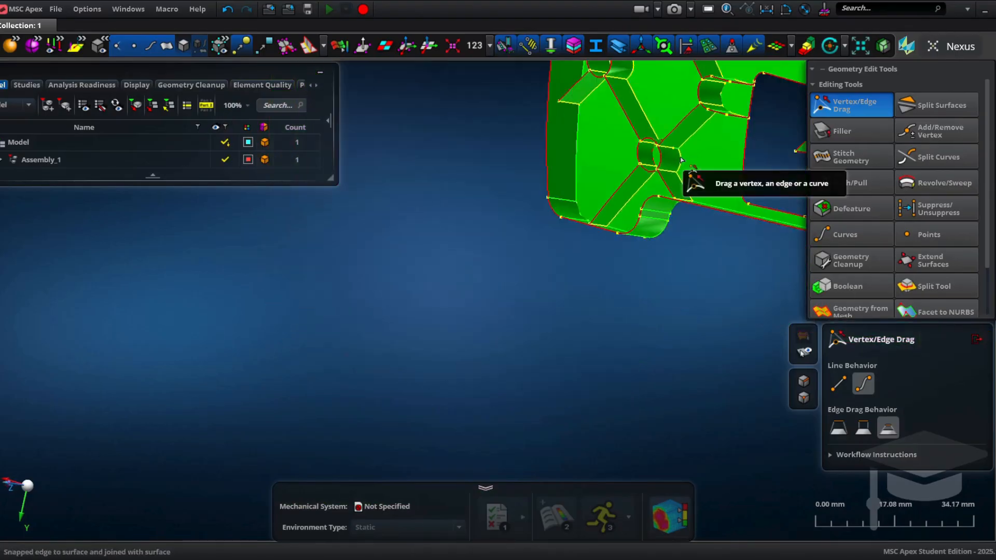
Step: Inspect the whole part for rib edges still not connected to the midsurfaces
middle_drag(681, 159, 445, 306)
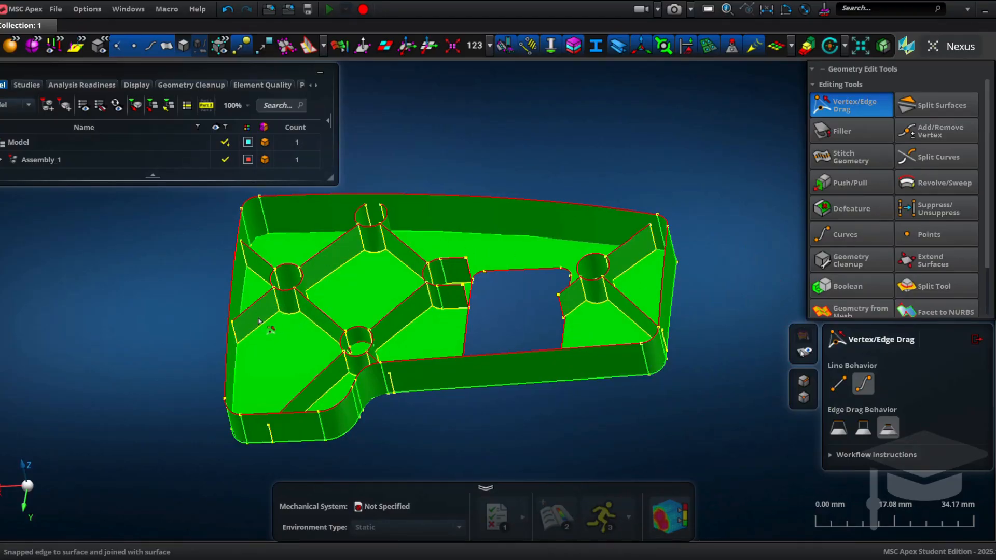
scroll(573, 319, up, 5)
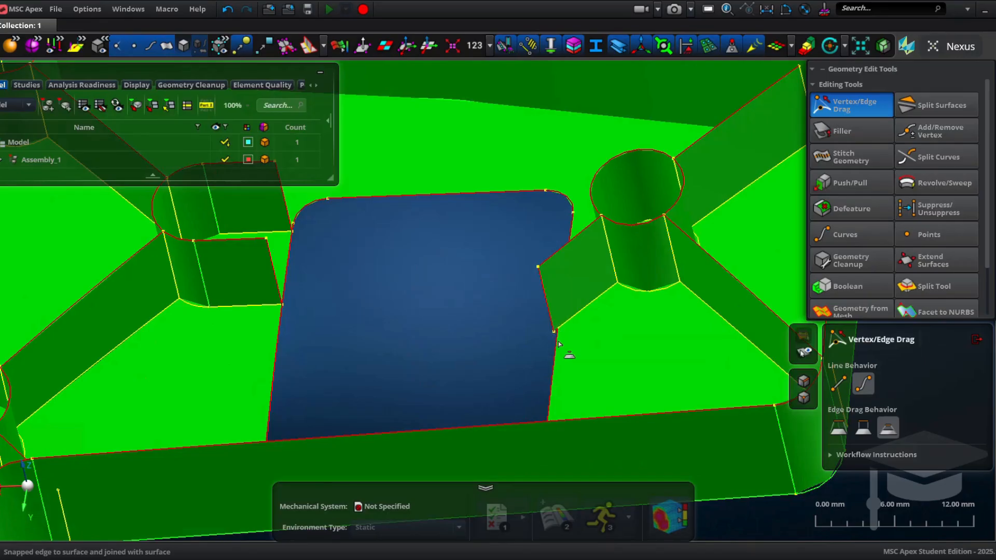
scroll(558, 343, up, 6)
scroll(550, 306, down, 6)
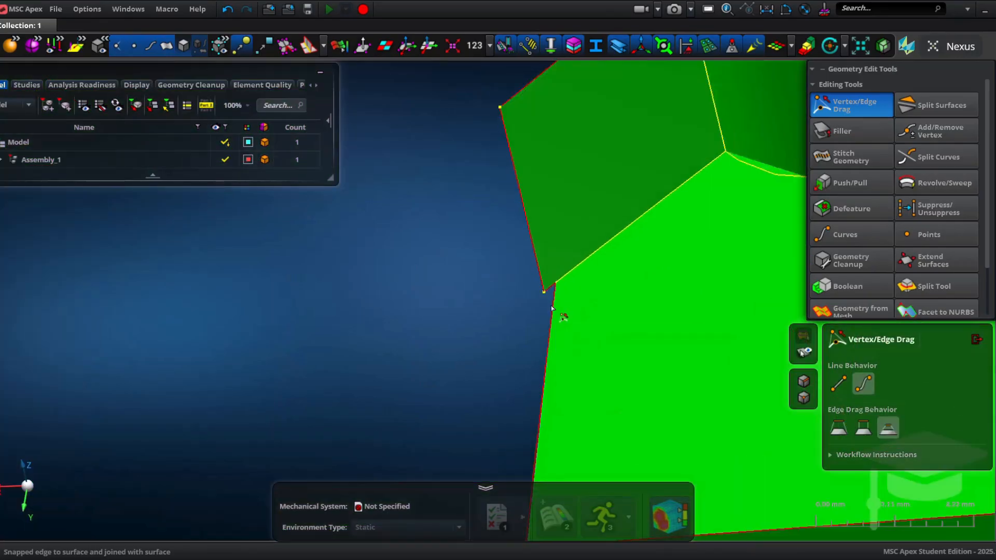
scroll(594, 260, down, 3)
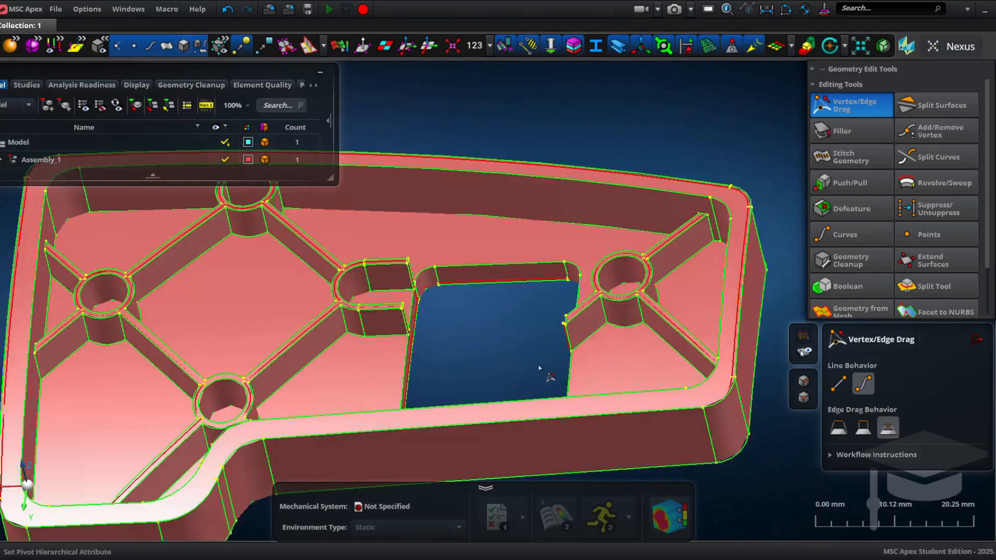
scroll(567, 351, up, 3)
scroll(567, 352, up, 5)
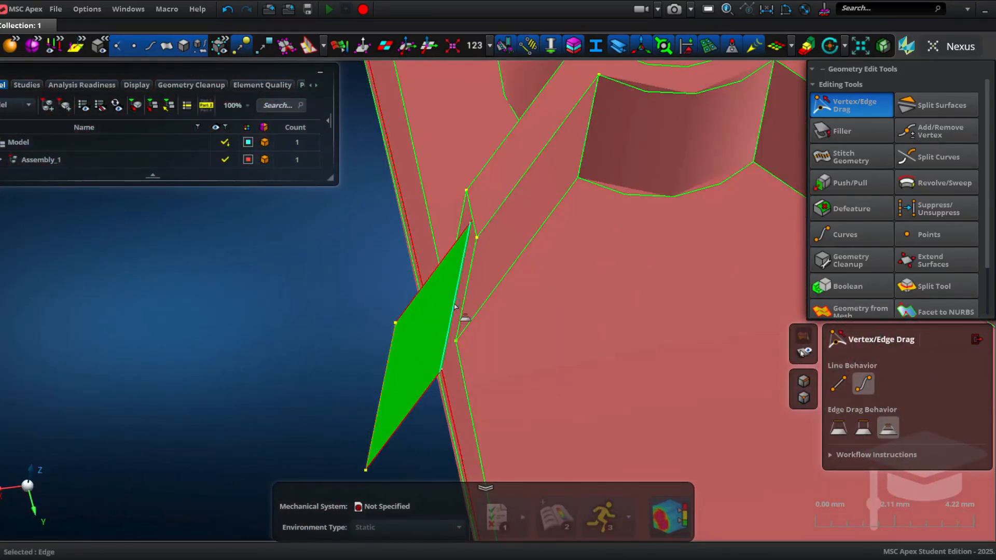
drag(455, 306, 455, 308)
scroll(458, 301, down, 2)
scroll(458, 301, up, 4)
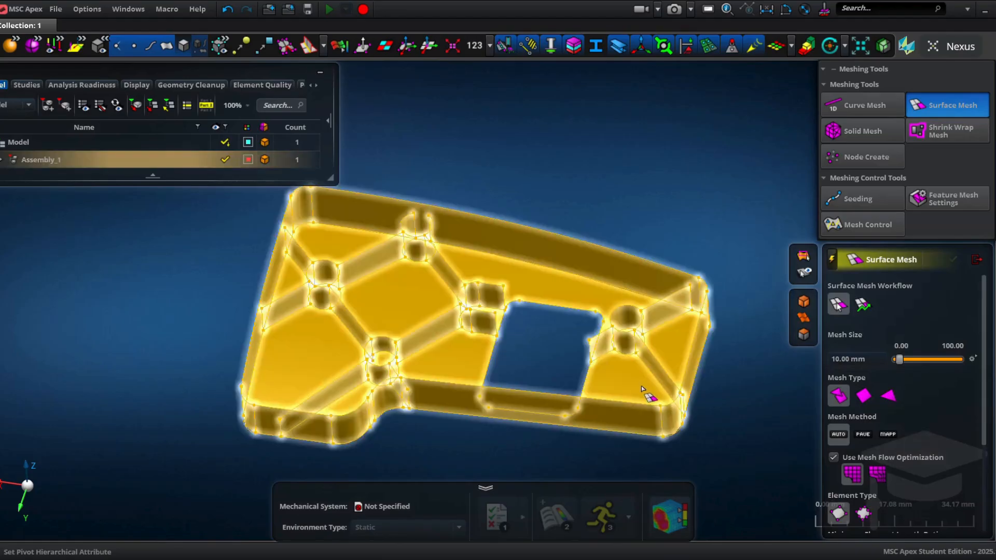
Step: Surface-mesh the whole part with a 2 mm mesh size
click(674, 397)
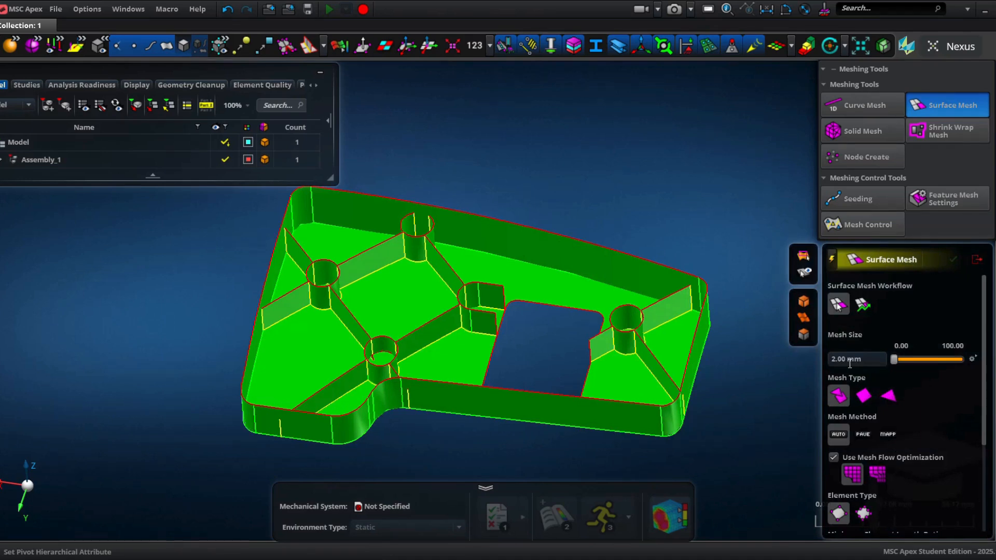
scroll(892, 435, down, 1)
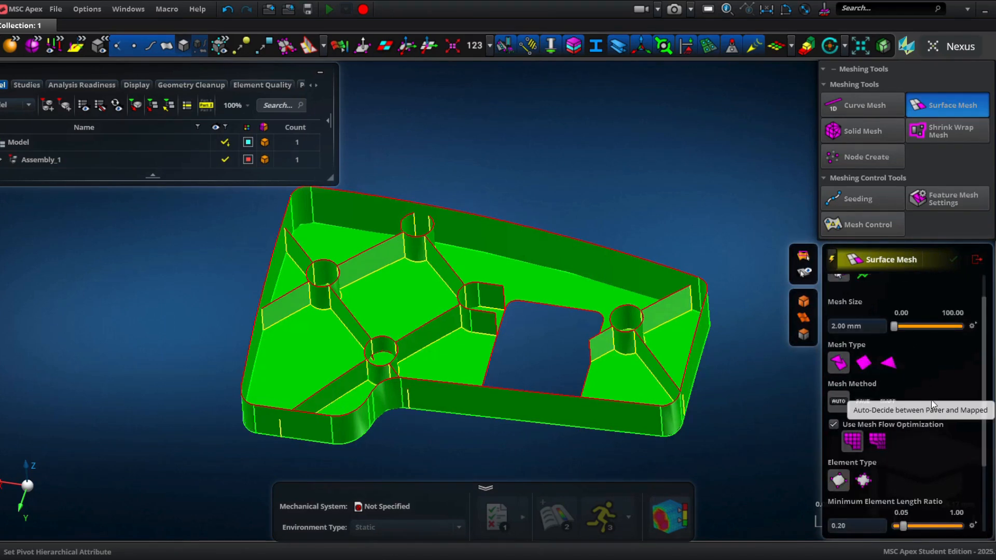
scroll(931, 404, down, 2)
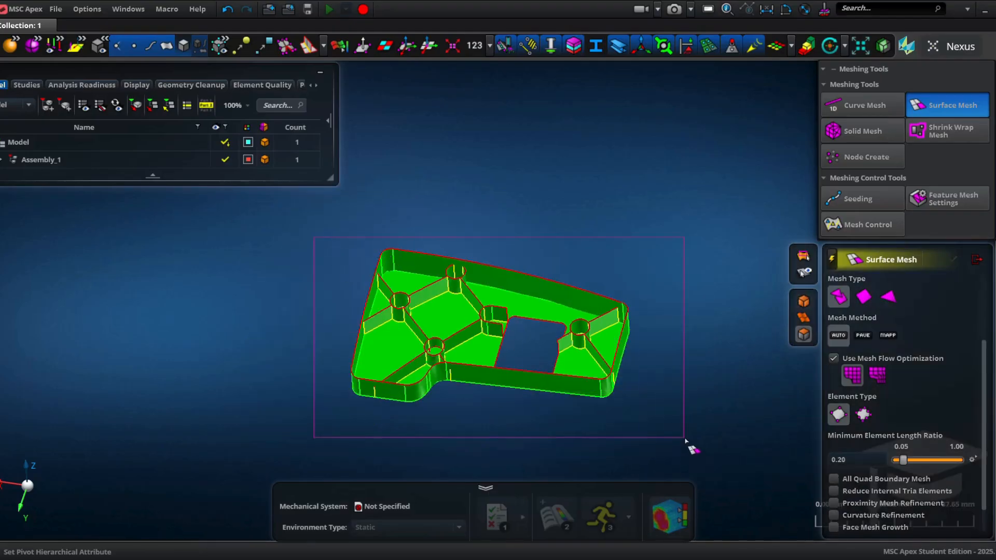
drag(686, 418, 685, 417)
scroll(582, 304, up, 5)
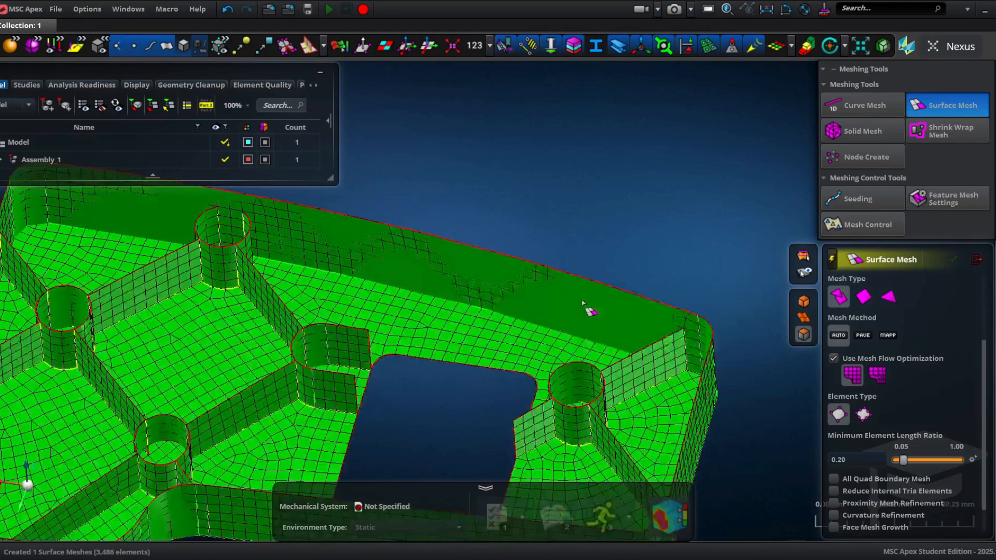
Step: Examine the generated shell mesh around the ribs and bosses
middle_drag(574, 345, 565, 366)
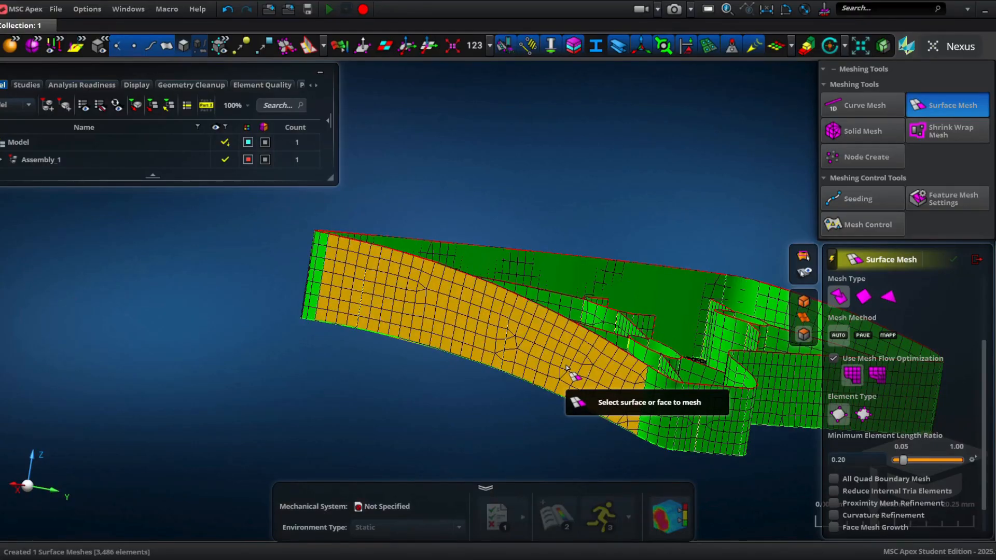
click(339, 48)
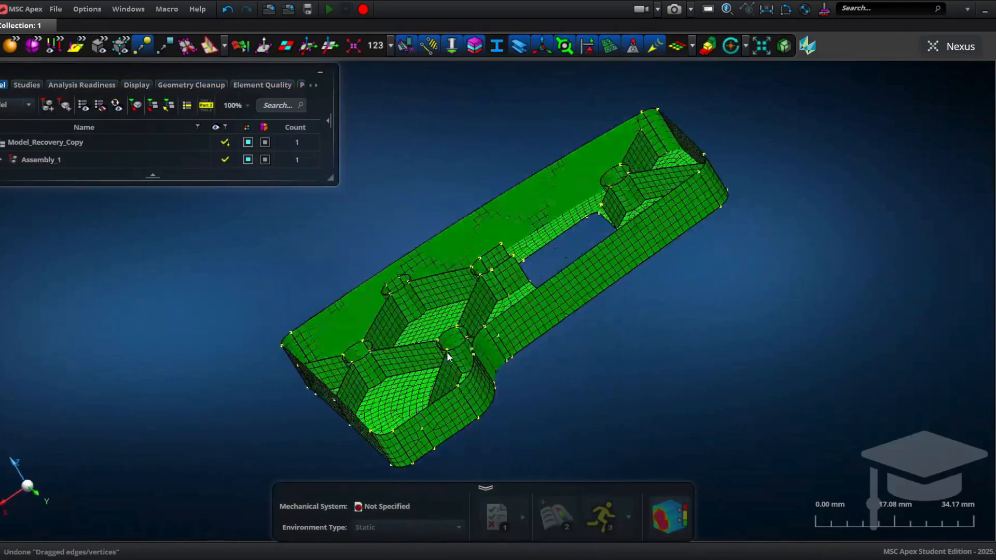
mouse_move(446, 351)
middle_down()
mouse_move(471, 342)
mouse_move(440, 352)
mouse_move(444, 362)
middle_up()
scroll(443, 362, up, 5)
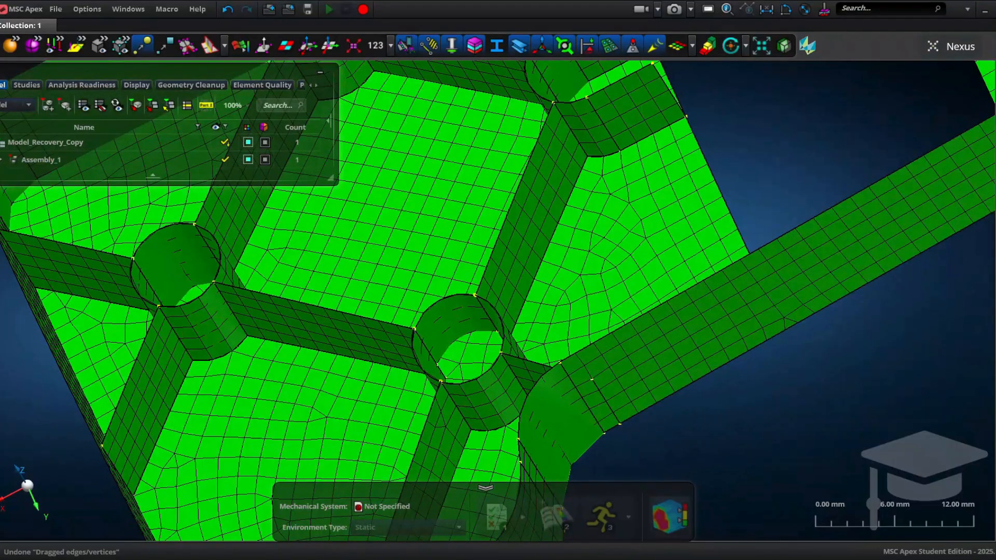
Step: With Vertex/Edge Drag, snap the rib edge at the boss onto the adjoining midsurface so it joins the surface
click(848, 113)
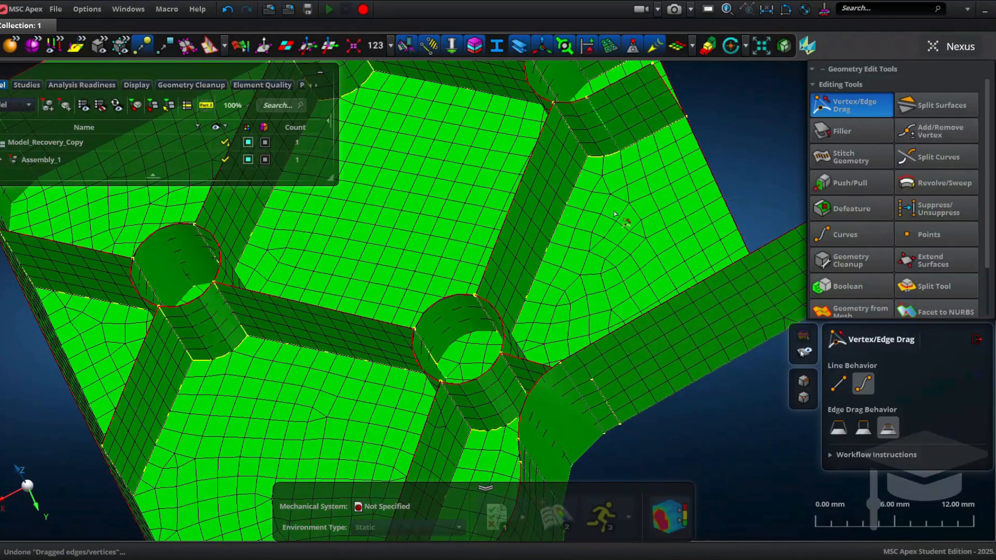
scroll(392, 323, up, 3)
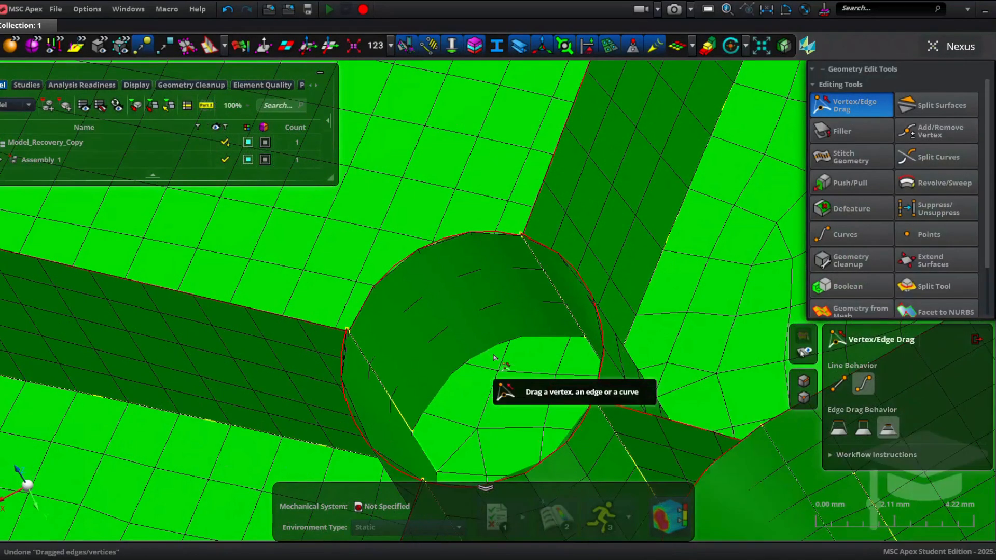
scroll(495, 357, up, 2)
middle_drag(496, 345, 497, 380)
drag(485, 375, 427, 380)
Step: Drag the rib edge at the neighbouring boss onto the wall midsurface and leave the drag tool
scroll(457, 383, down, 2)
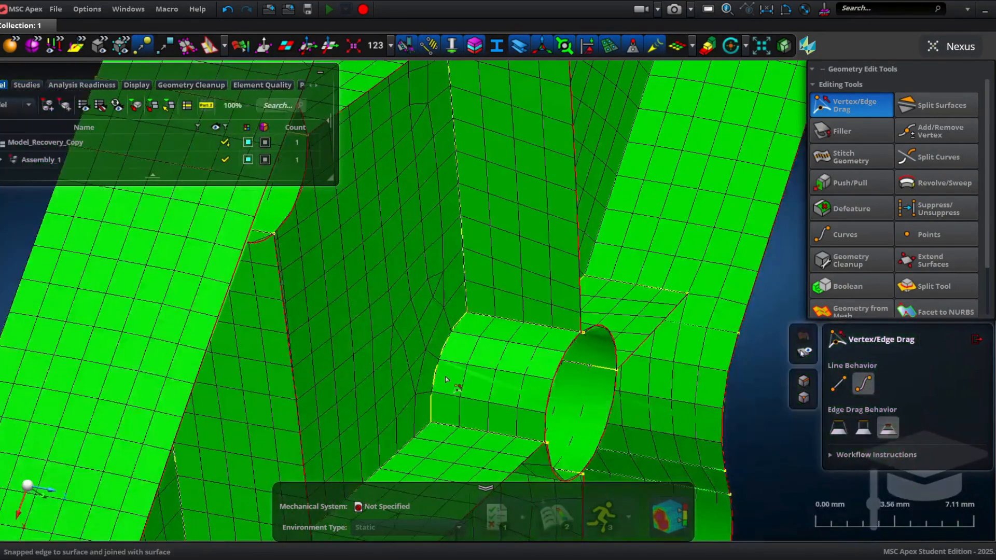
middle_drag(458, 384, 386, 360)
scroll(461, 232, up, 6)
key(Escape)
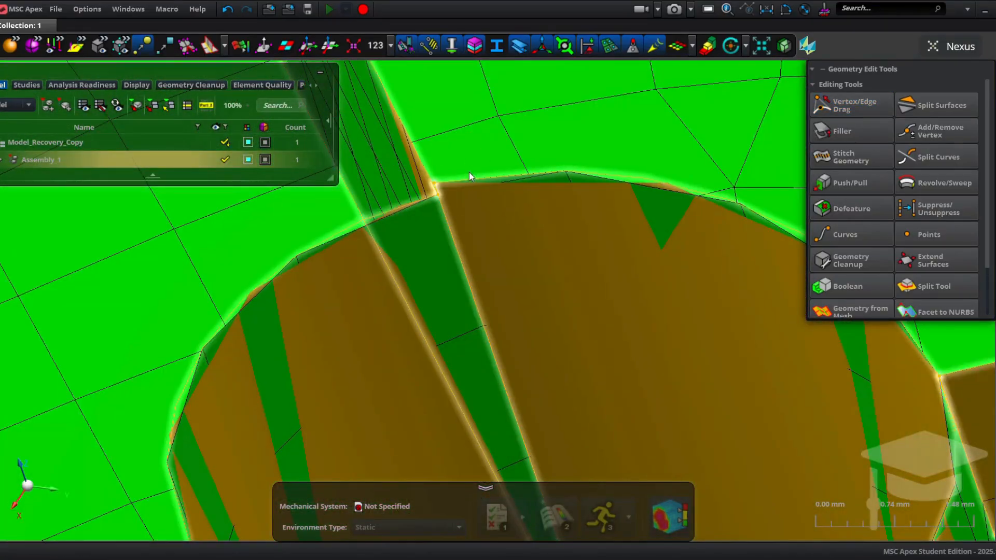
Step: Restart Vertex/Edge Drag and snap the rib's end vertices onto the neighbouring boss vertices to close the gaps
middle_drag(469, 172, 476, 204)
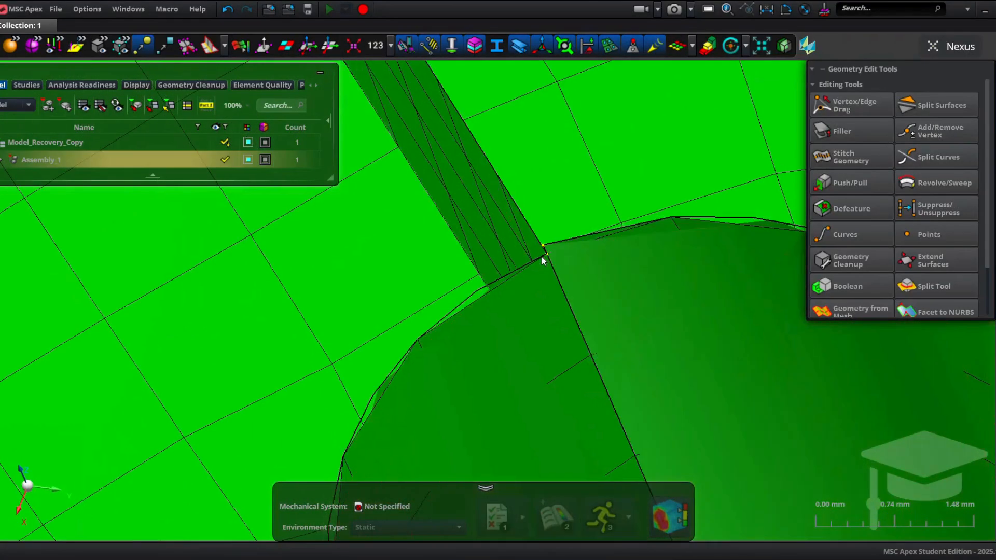
click(861, 110)
scroll(539, 261, up, 2)
drag(544, 236, 551, 251)
scroll(551, 250, down, 3)
mouse_move(548, 250)
middle_down()
mouse_move(467, 241)
mouse_move(544, 279)
mouse_move(525, 260)
mouse_move(533, 261)
middle_up()
scroll(537, 268, up, 2)
right_drag(665, 351, 482, 242)
middle_drag(539, 294, 551, 271)
drag(555, 267, 541, 267)
scroll(541, 271, down, 5)
middle_drag(541, 271, 408, 239)
mouse_move(408, 239)
right_down()
mouse_move(599, 230)
mouse_move(415, 262)
mouse_move(556, 214)
right_up()
right_drag(414, 240, 500, 204)
mouse_move(329, 277)
right_down()
mouse_move(404, 257)
mouse_move(337, 288)
right_up()
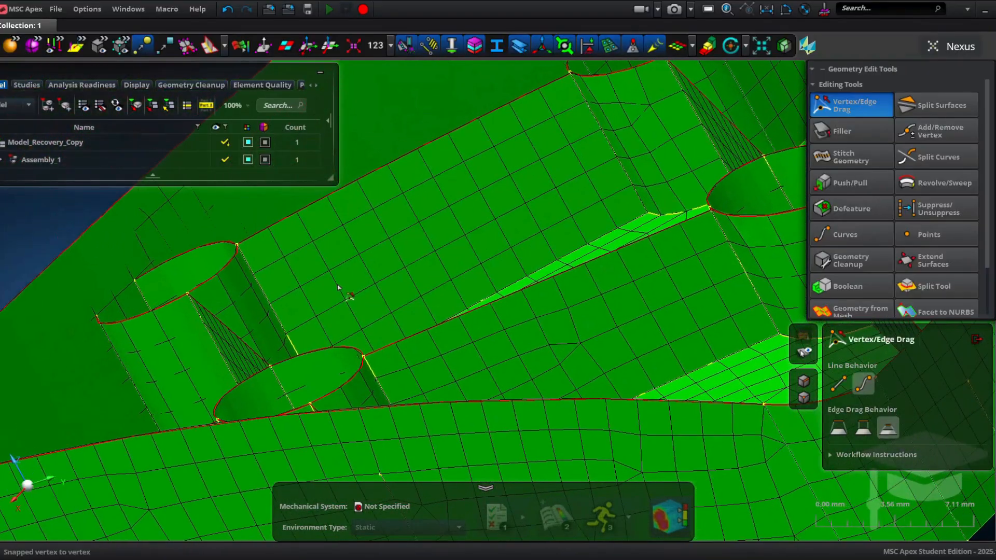
Step: Snap the remaining rib vertices onto the vertices along the boss rim, then close the drag tool
scroll(337, 287, up, 6)
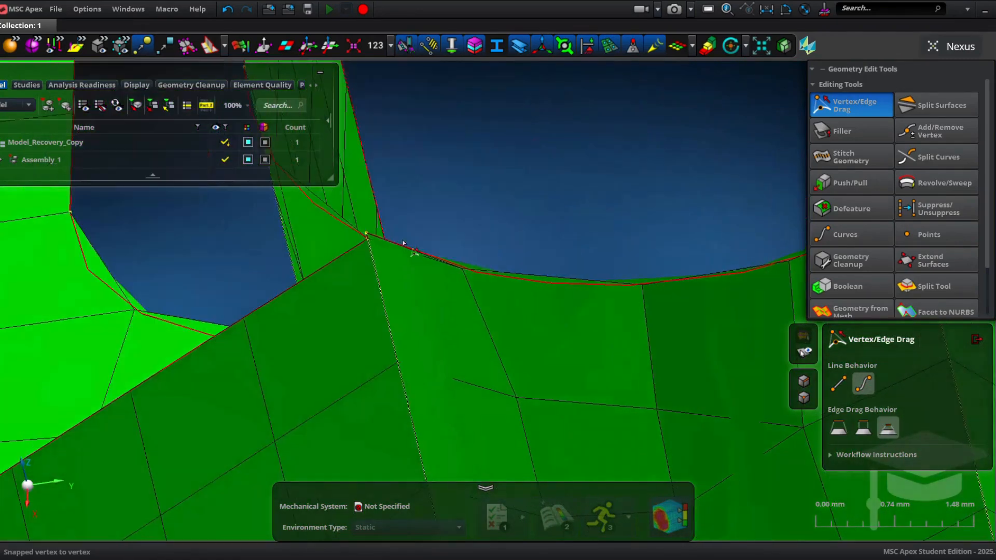
drag(403, 243, 365, 240)
scroll(394, 442, down, 3)
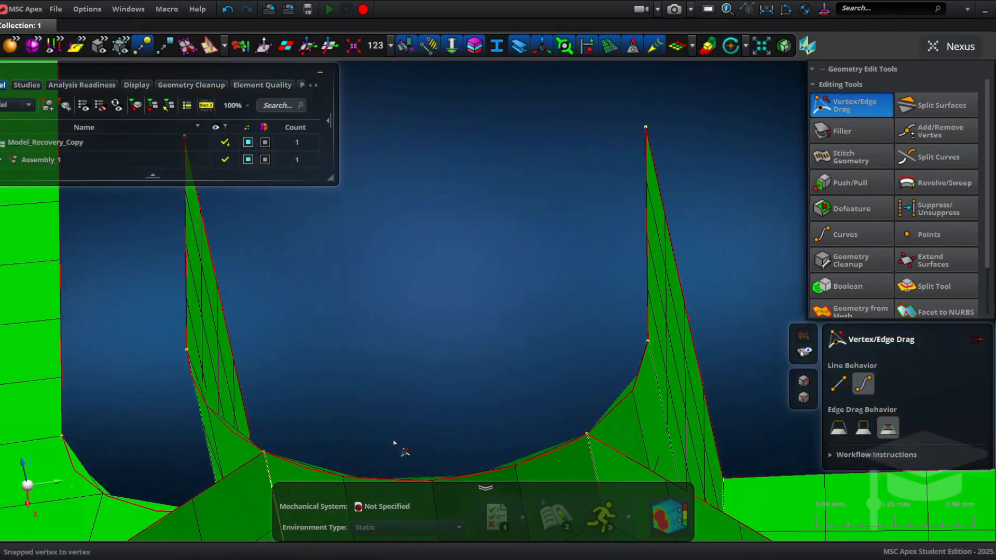
middle_drag(392, 417, 459, 343)
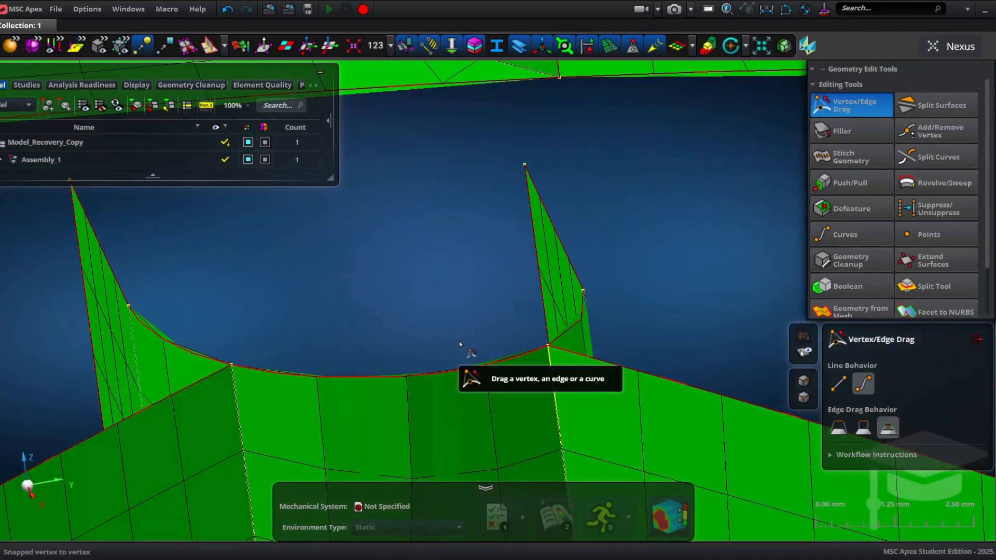
mouse_move(474, 290)
middle_down()
mouse_move(334, 206)
mouse_move(11, 78)
middle_up()
middle_drag(706, 350, 418, 270)
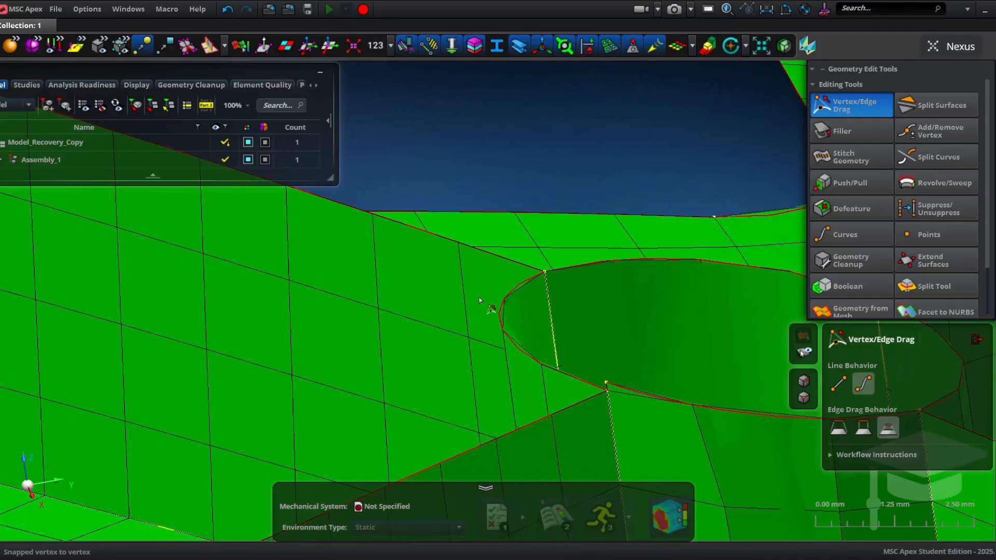
scroll(508, 279, up, 2)
scroll(508, 279, up, 2)
scroll(502, 287, down, 2)
middle_drag(503, 287, 505, 307)
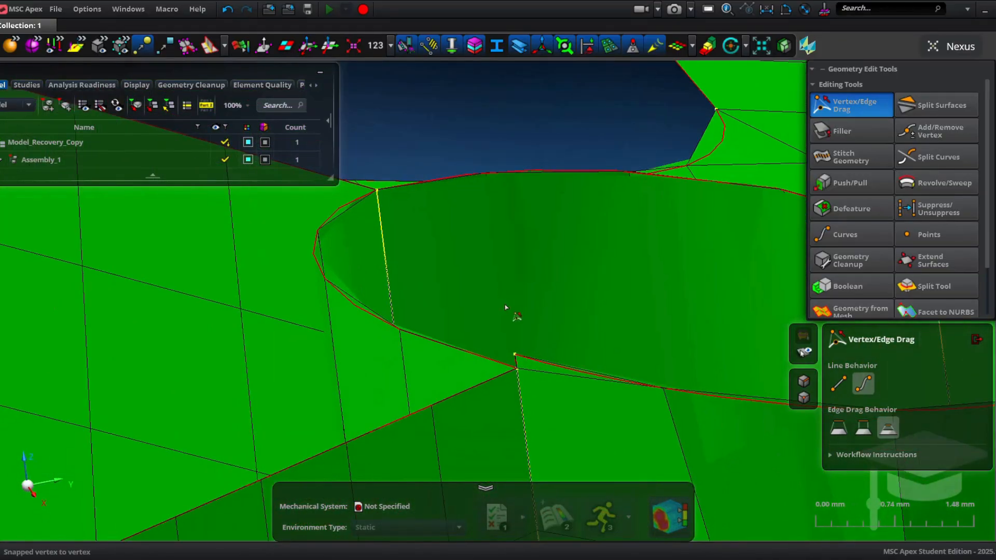
drag(515, 372, 516, 370)
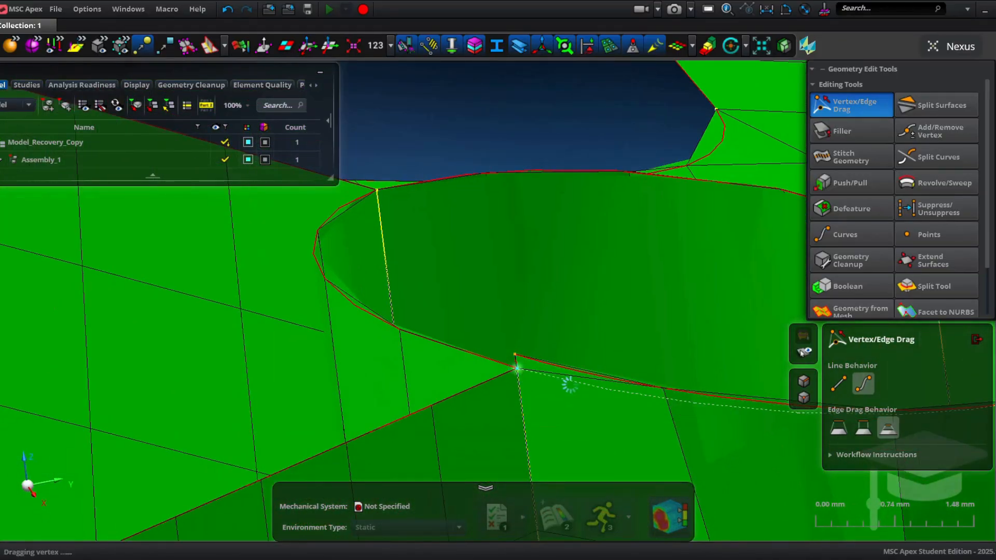
middle_drag(581, 389, 525, 378)
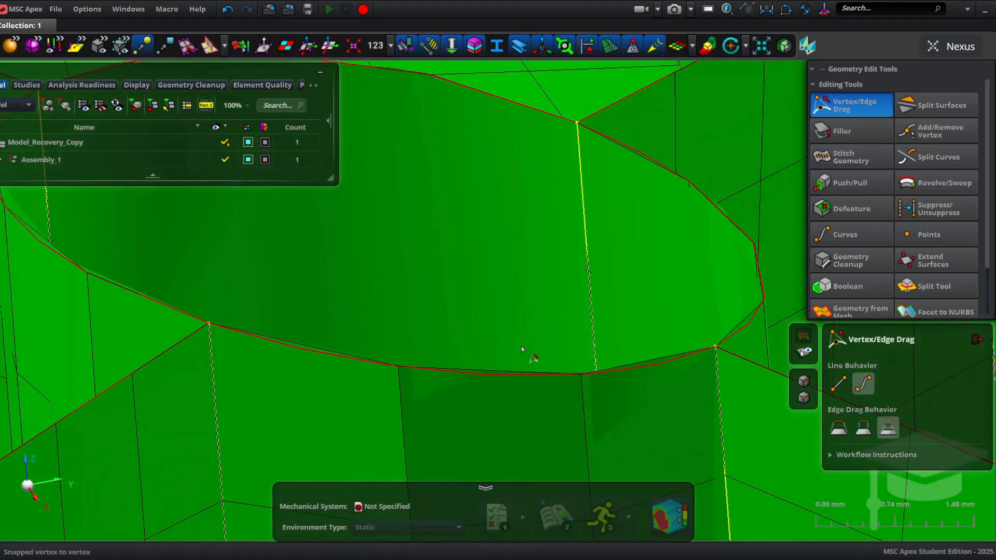
scroll(531, 325, down, 2)
middle_drag(531, 325, 308, 319)
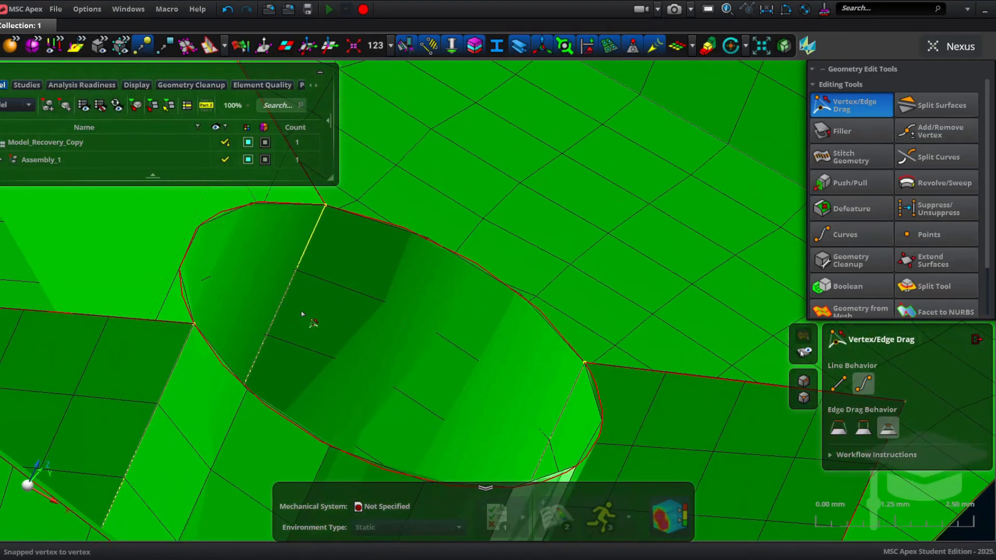
scroll(622, 457, down, 8)
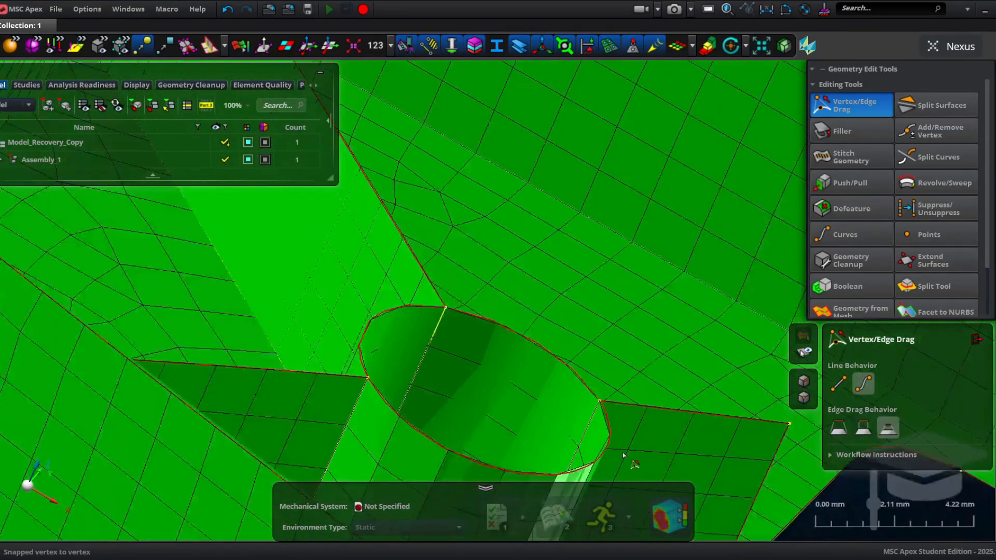
middle_drag(566, 477, 648, 446)
click(976, 338)
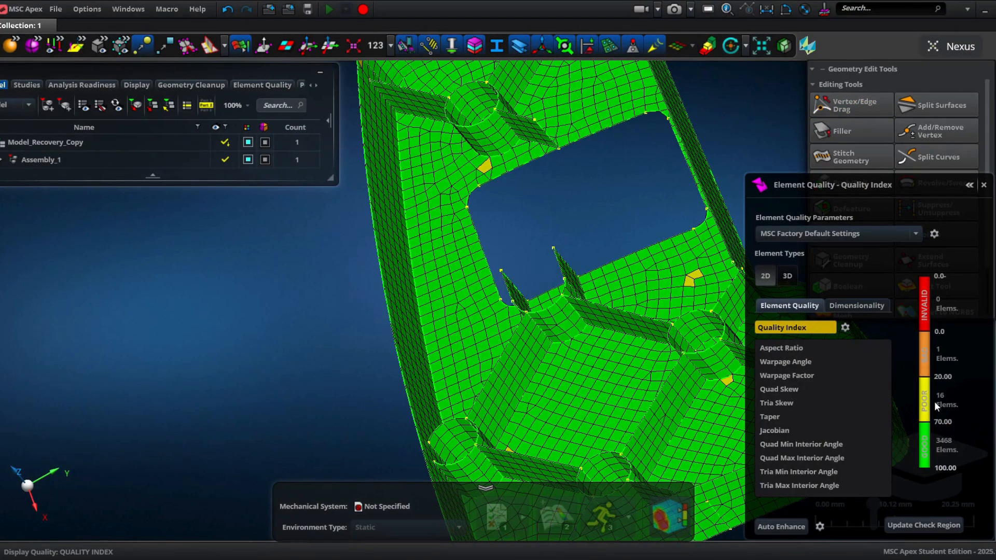
Step: Show the poor-quality elements and use Node Move to shift the node of the distorted element beside the wall
right_click(924, 354)
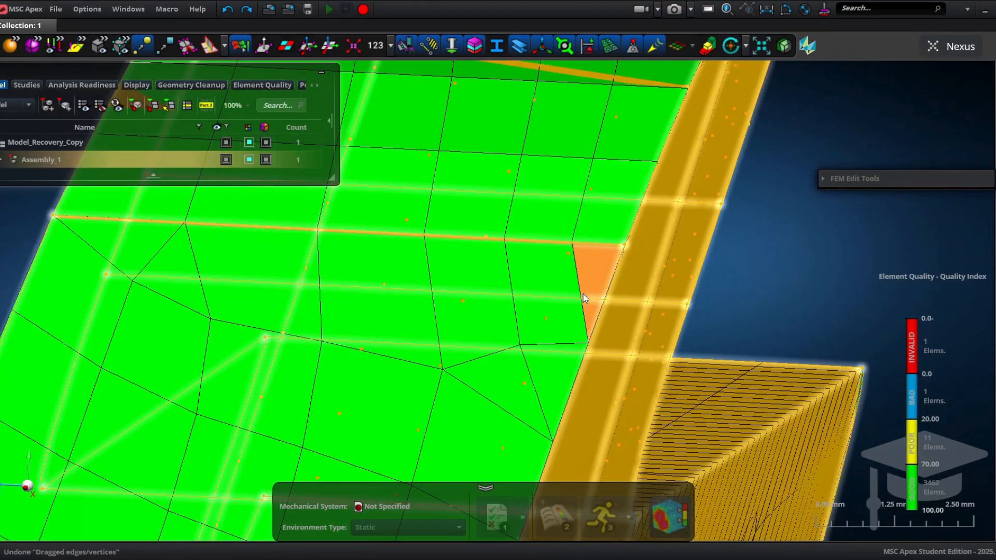
mouse_move(914, 389)
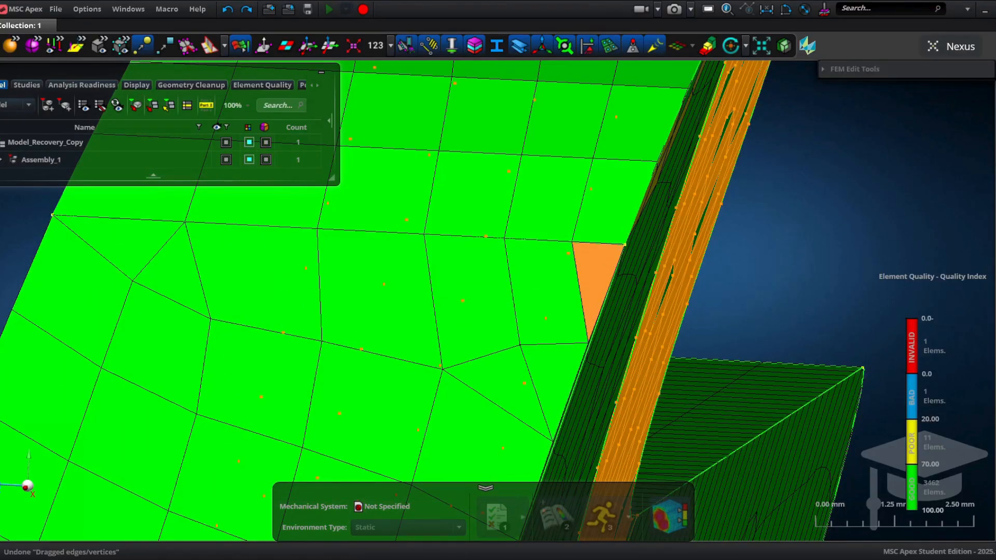
click(827, 72)
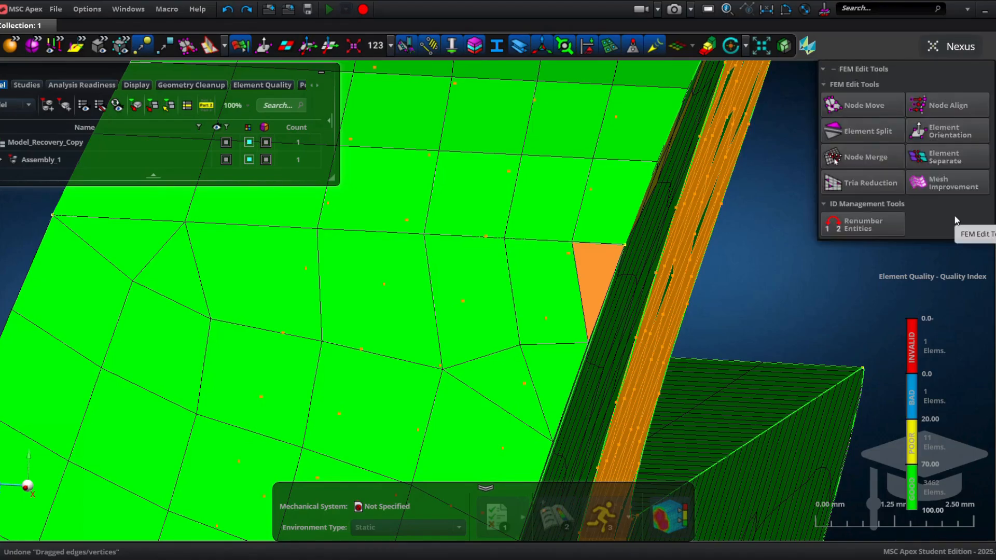
click(836, 106)
scroll(591, 283, up, 3)
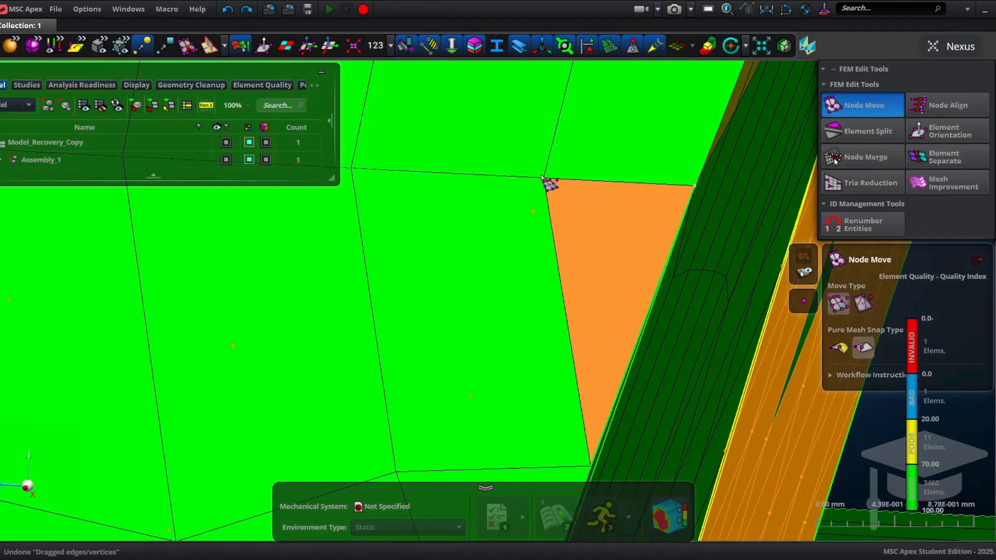
drag(543, 178, 532, 180)
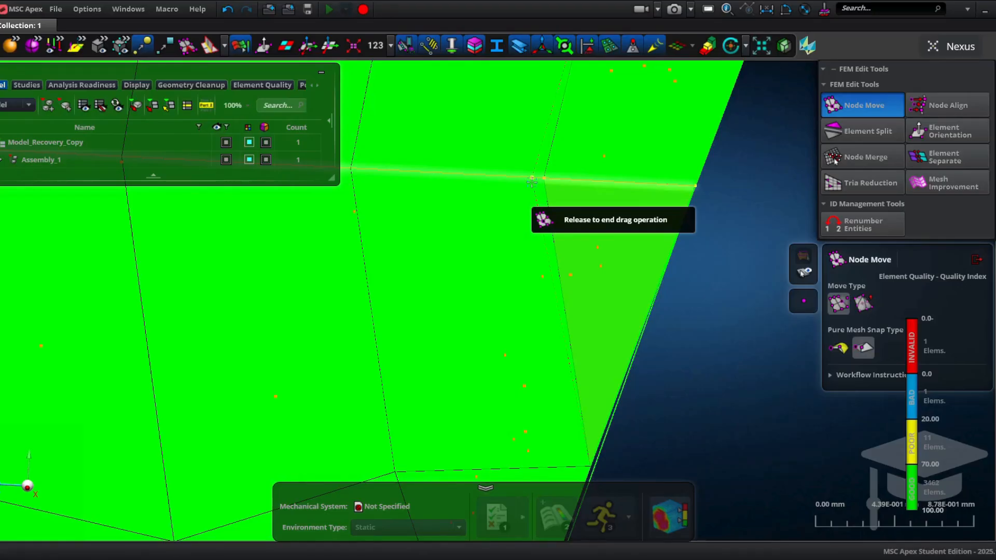
drag(532, 180, 473, 173)
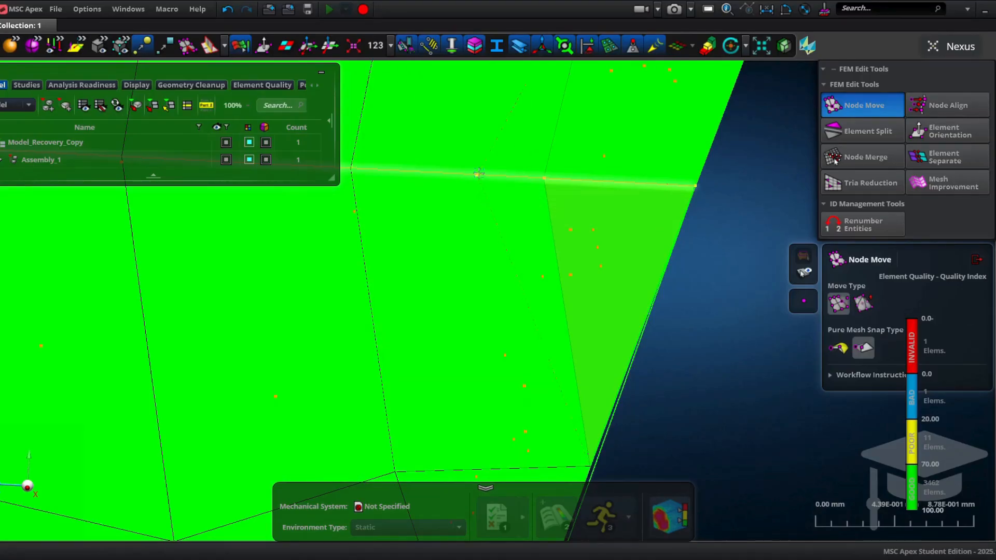
drag(533, 177, 540, 177)
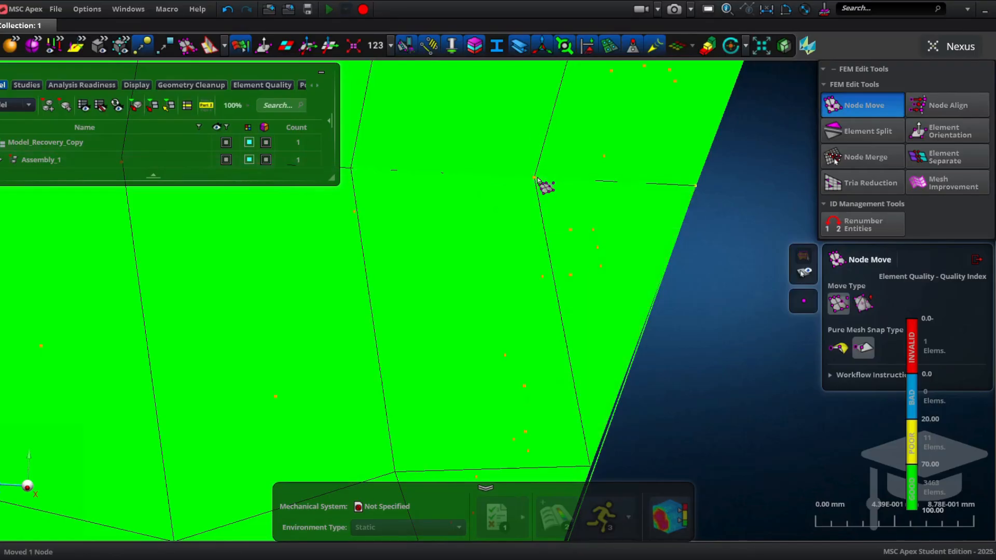
scroll(540, 176, down, 3)
scroll(540, 176, down, 3)
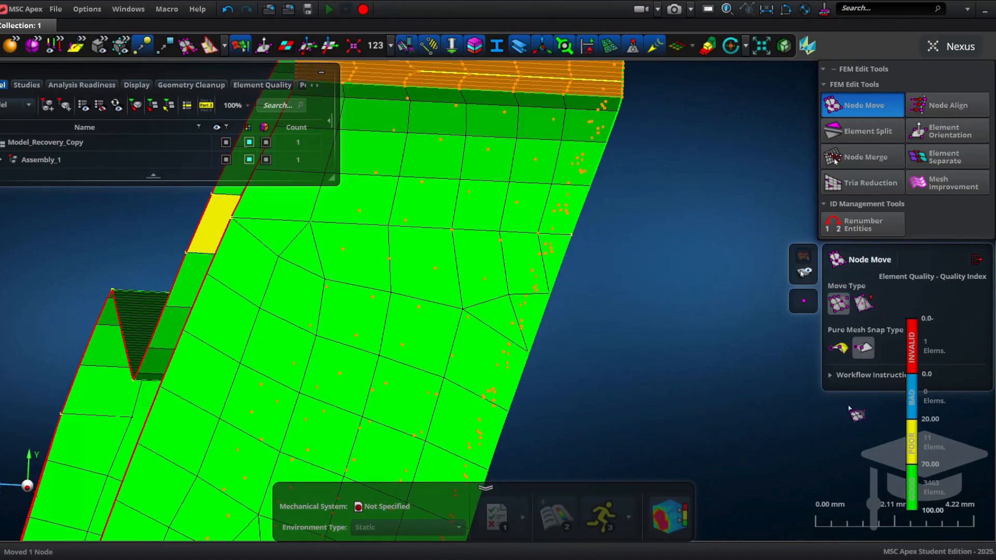
Step: Show the invalid elements and snap the sliver face's vertex onto the neighbouring vertex with Vertex/Edge Drag
click(931, 358)
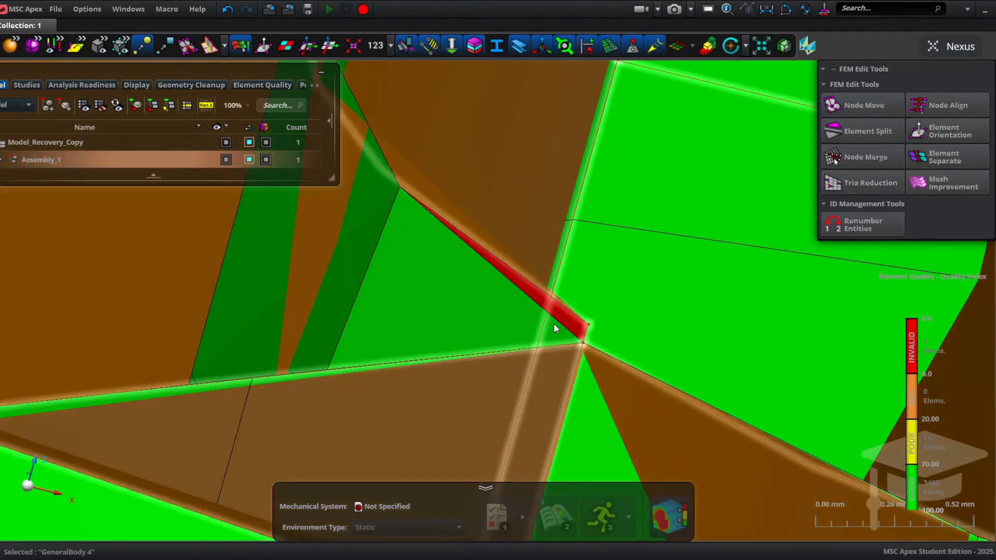
scroll(580, 331, up, 5)
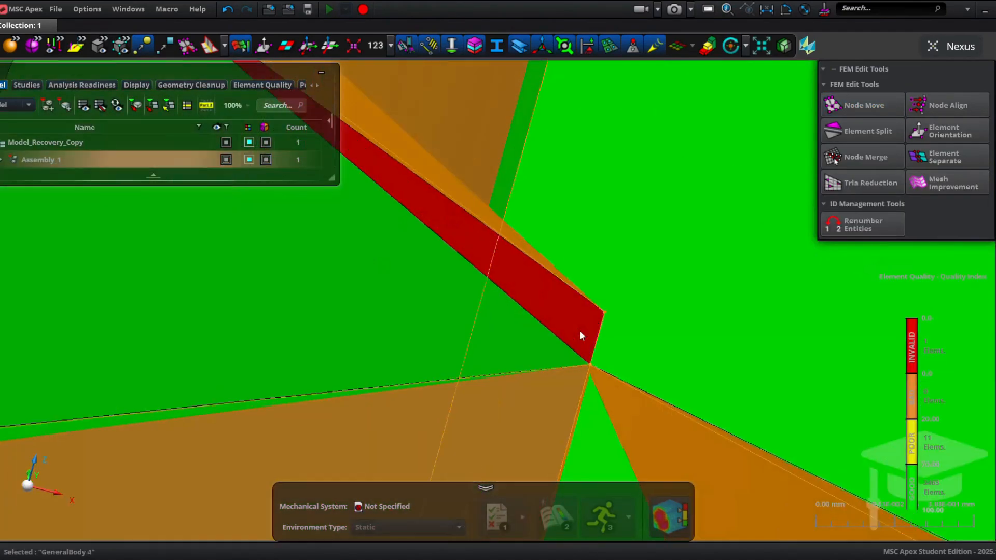
scroll(579, 331, down, 10)
scroll(580, 332, up, 5)
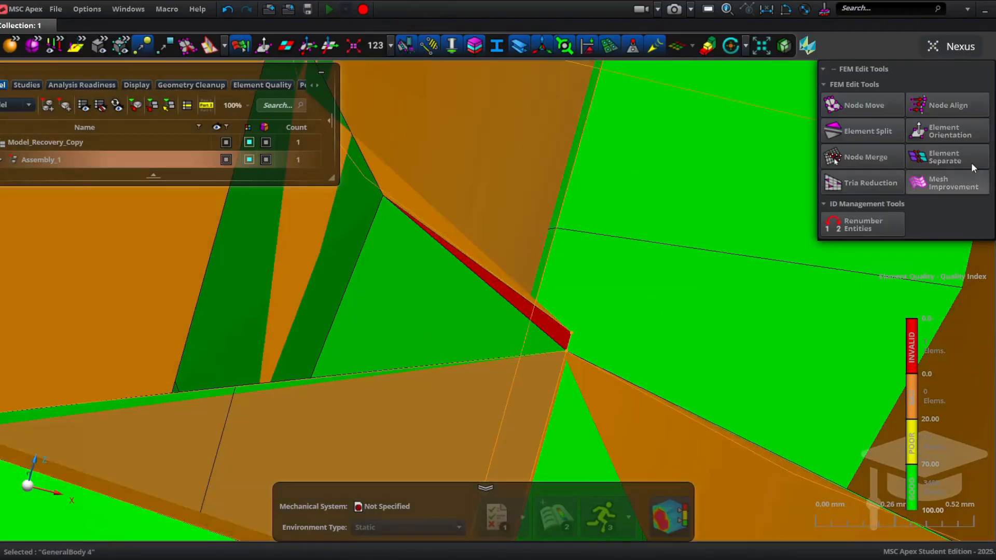
click(994, 102)
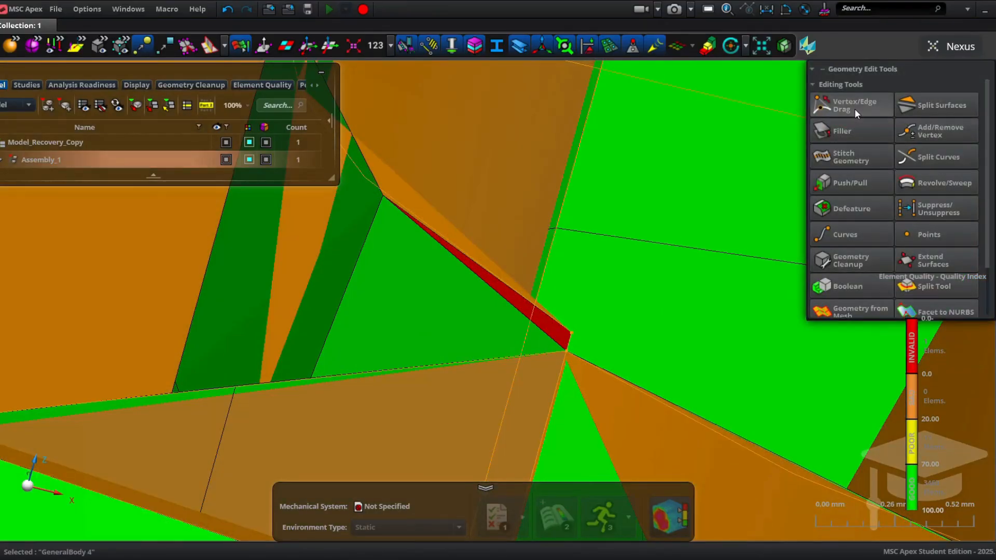
click(856, 114)
click(571, 335)
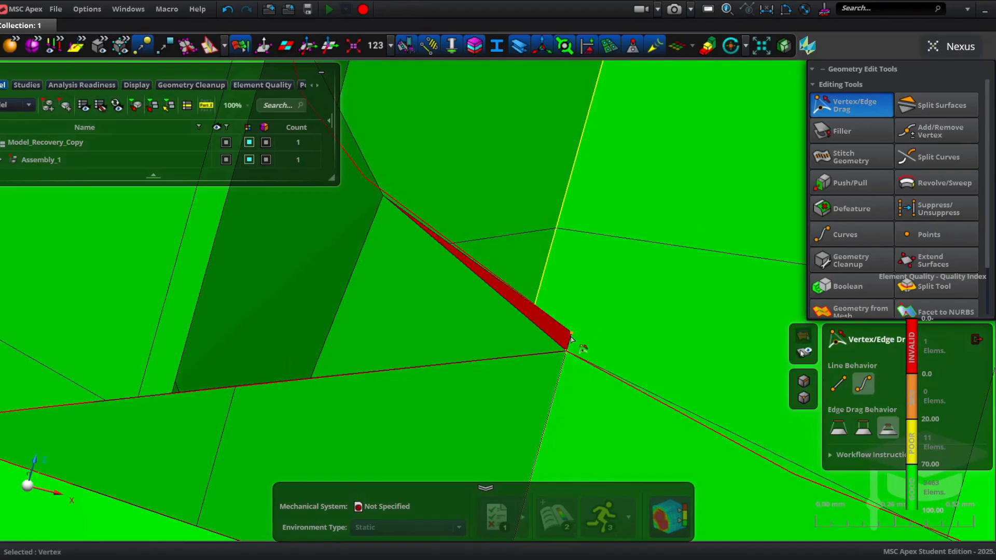
drag(569, 354, 567, 351)
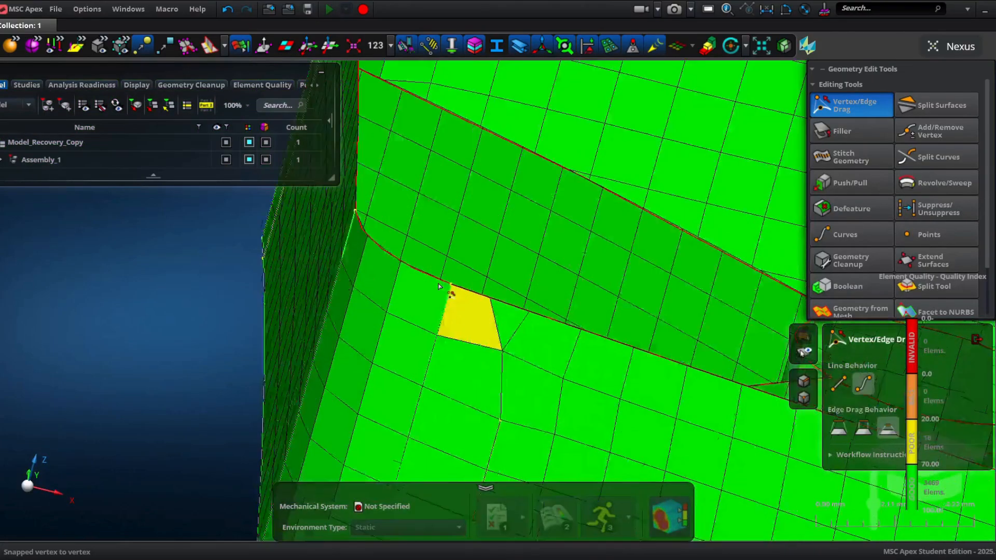
Step: With Node Move, slide the corner node of the yellow poor element along the edge to improve its shape
scroll(519, 349, up, 5)
middle_drag(519, 349, 521, 262)
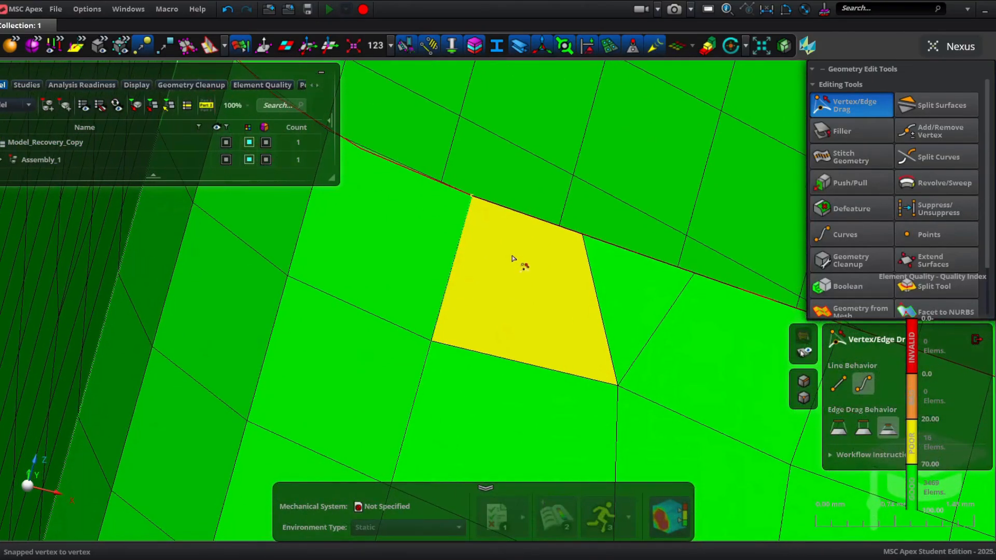
click(873, 114)
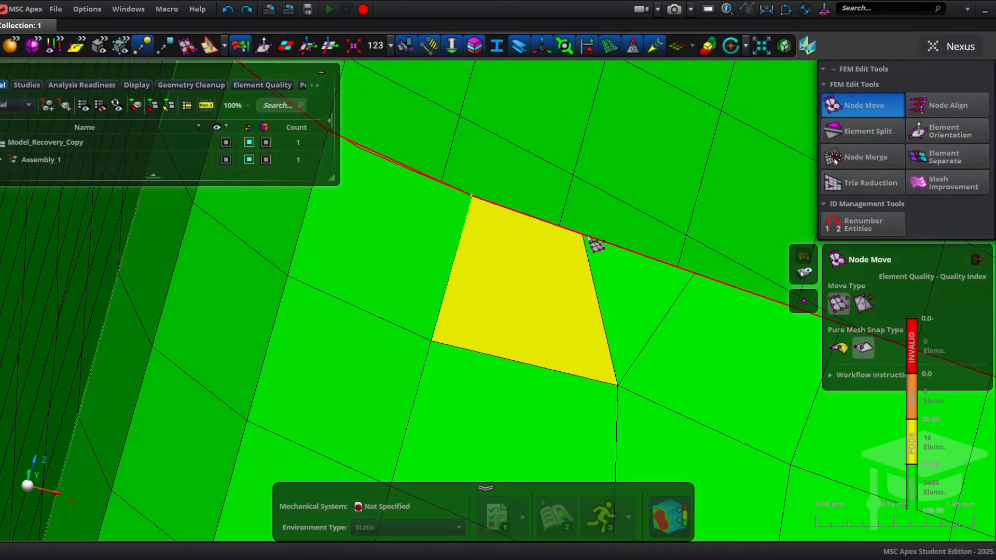
drag(588, 237, 612, 245)
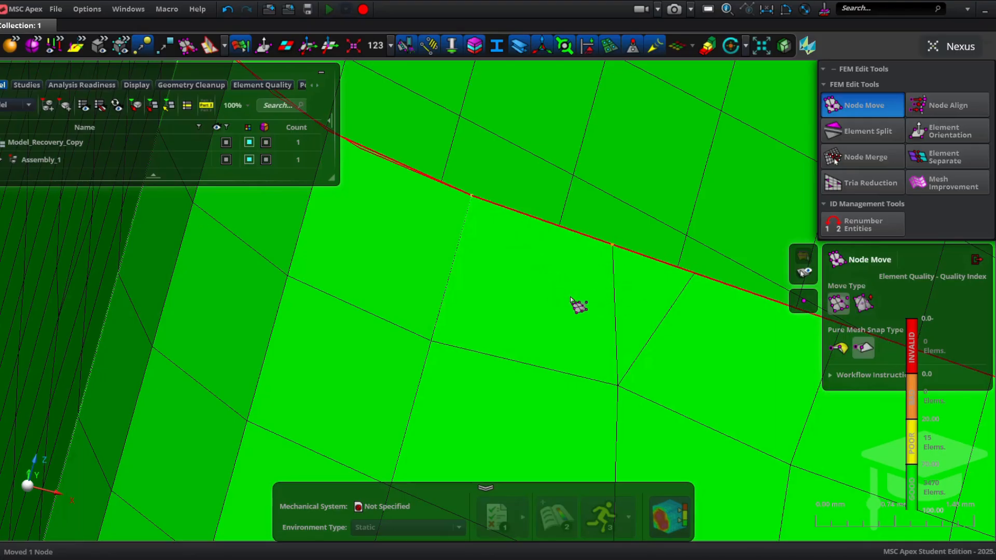
Step: Try moving a node near the rectangular opening and undo the node move
scroll(561, 309, down, 9)
middle_drag(562, 310, 406, 214)
middle_drag(575, 295, 398, 238)
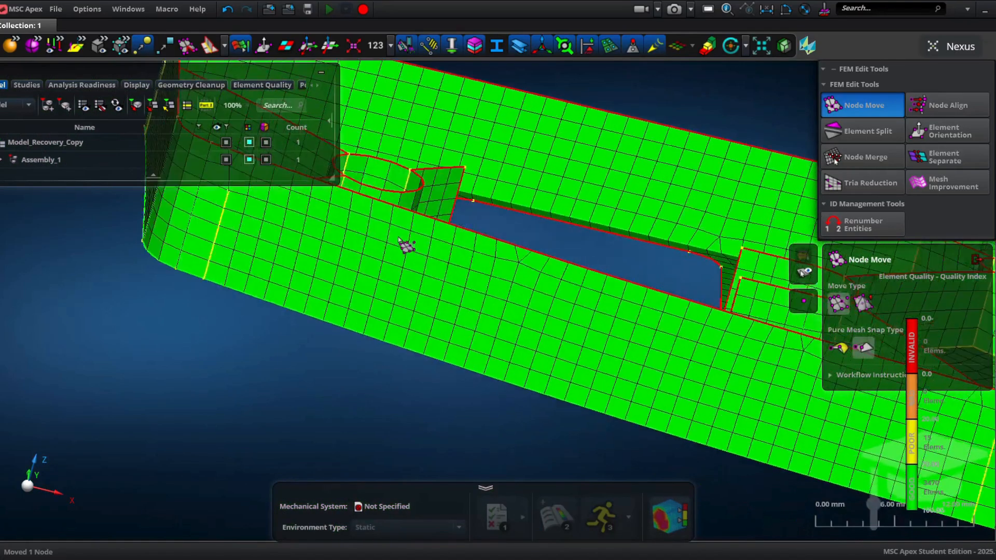
scroll(506, 289, up, 8)
key(ctrl+z)
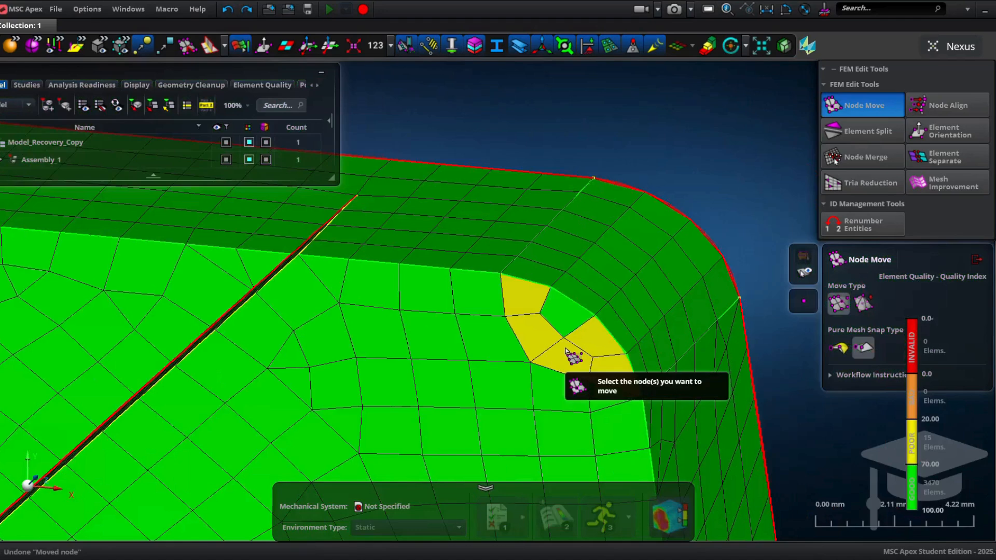
scroll(567, 351, up, 6)
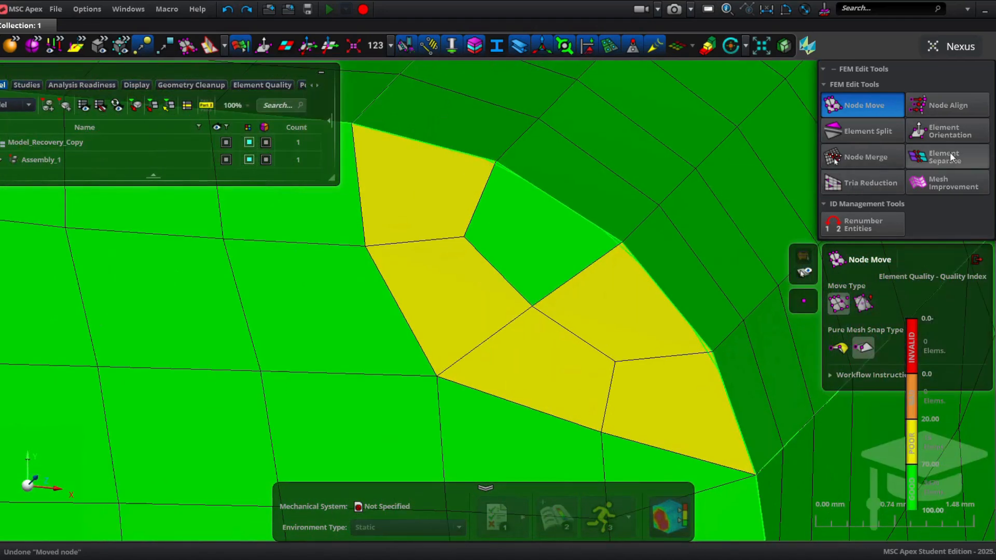
Step: Try splitting the yellow element beside the wall fillet with Element Split, then undo the split
click(850, 129)
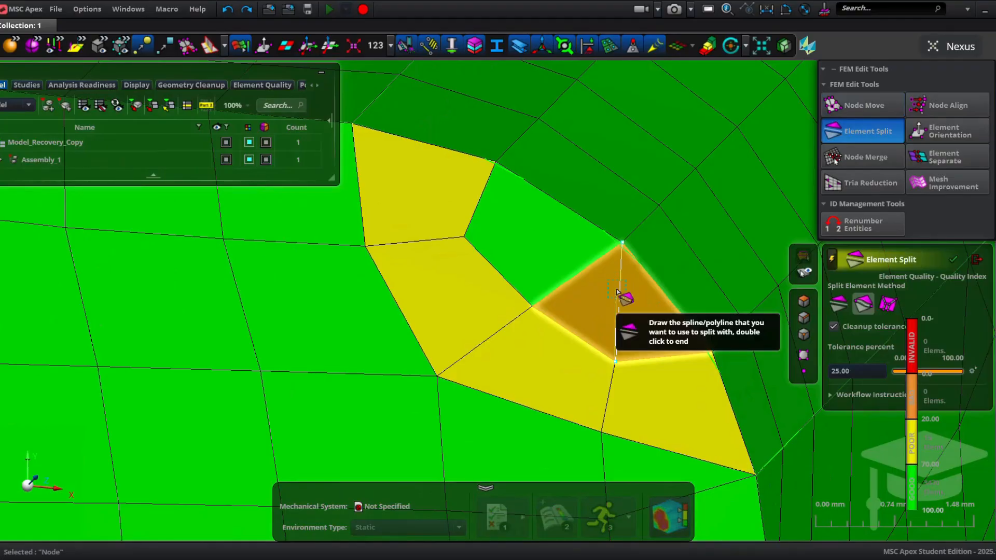
scroll(617, 292, up, 3)
middle_click(617, 294)
right_drag(628, 343, 507, 114)
click(636, 202)
click(658, 162)
double_click(472, 297)
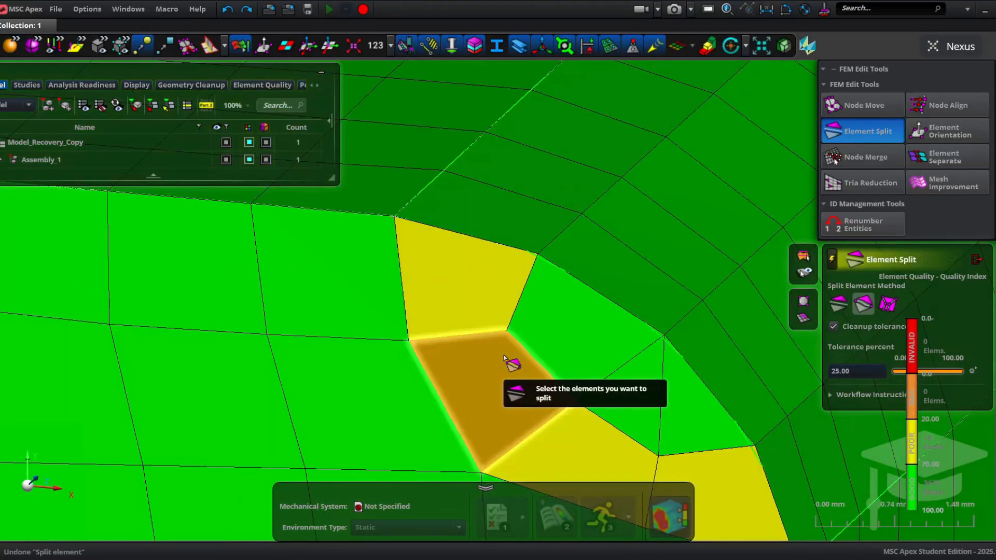
Step: Split the poor quad element near the wall into two triangles along a line between its opposite corners
click(511, 363)
click(506, 331)
click(481, 473)
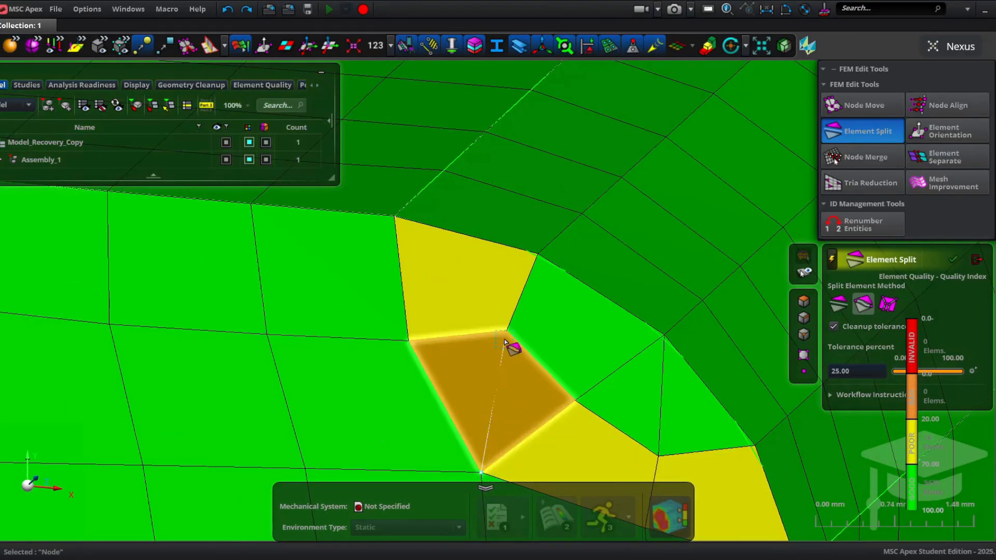
double_click(507, 390)
Step: Split the two neighbouring poor elements near the wall fillet, each along a line between opposite corners
right_drag(563, 437, 473, 231)
click(474, 218)
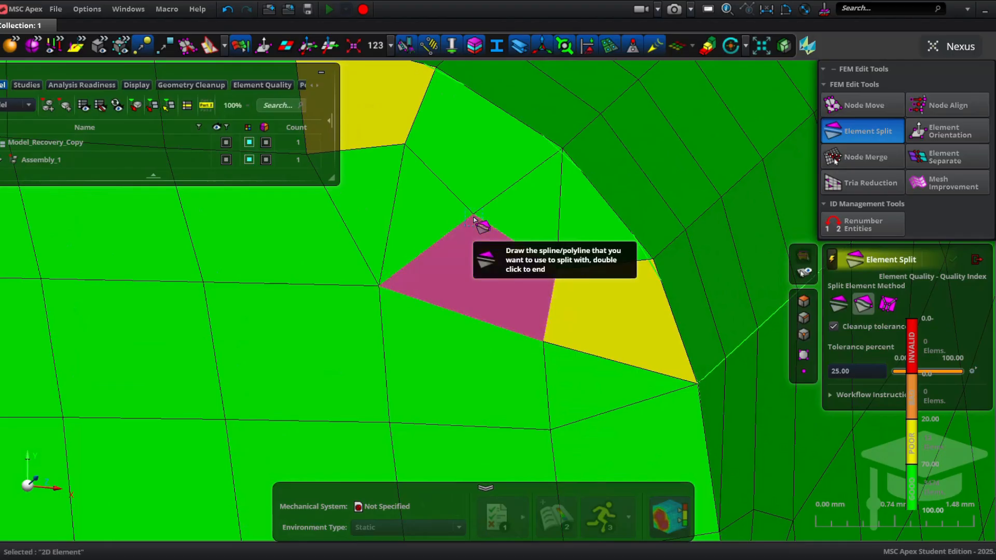
double_click(541, 340)
click(605, 336)
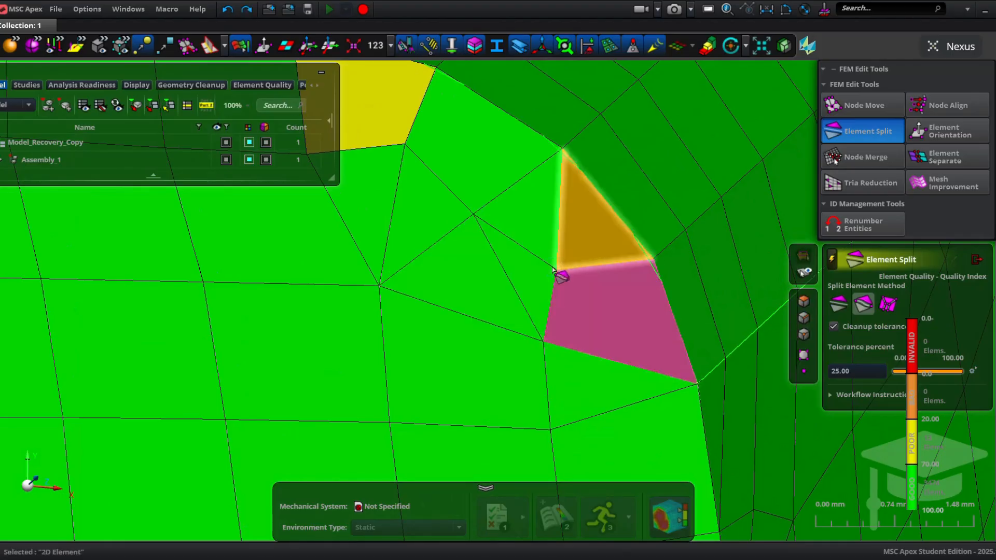
click(556, 270)
click(697, 383)
middle_click(634, 321)
Step: Try splitting the poor element at the wall fillet corner, then undo the split
right_drag(482, 242, 624, 363)
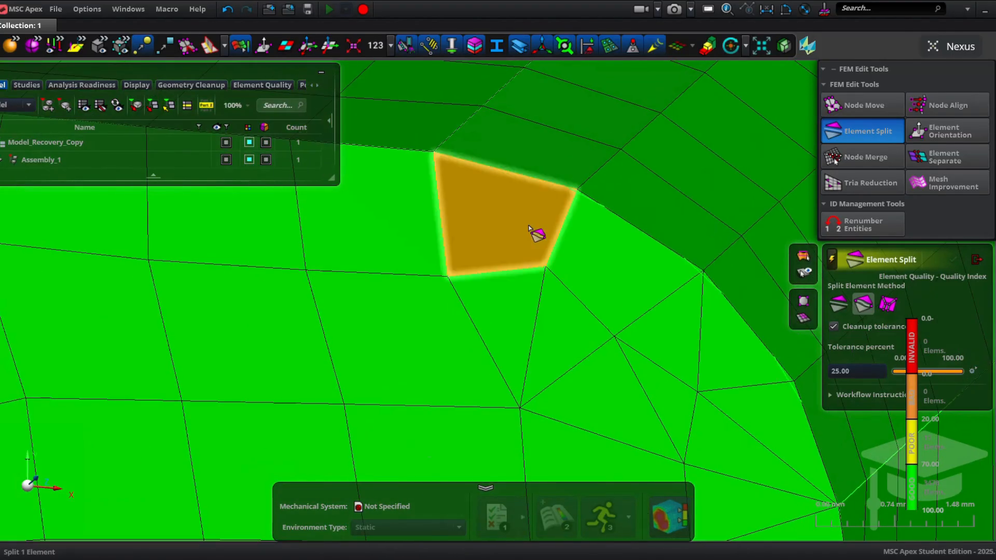
click(531, 228)
click(545, 267)
click(438, 157)
middle_click(512, 214)
scroll(591, 314, down, 4)
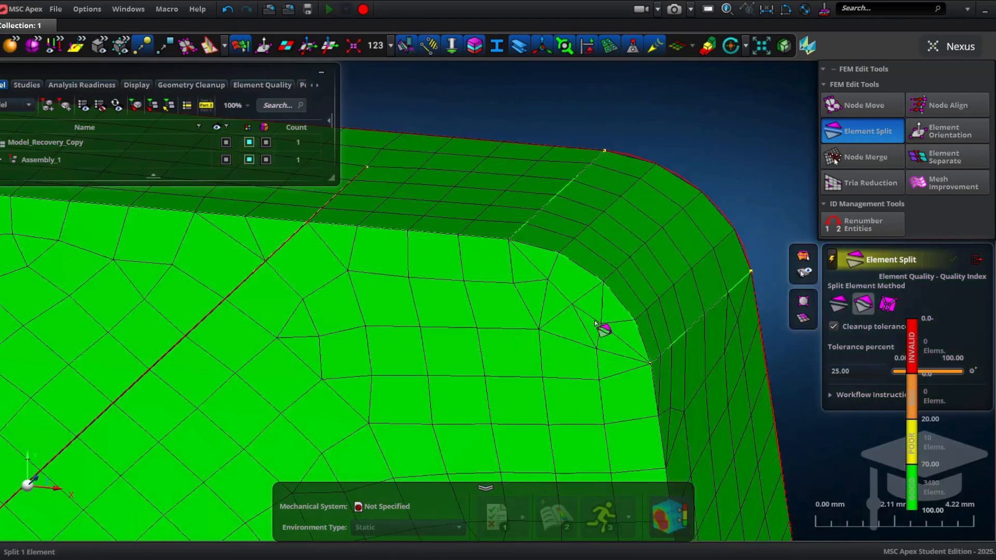
Step: Split the two adjacent yellow elements on the plate face, each along a diagonal between opposite corners
right_drag(595, 321, 614, 192)
scroll(524, 243, down, 2)
right_drag(550, 214, 647, 194)
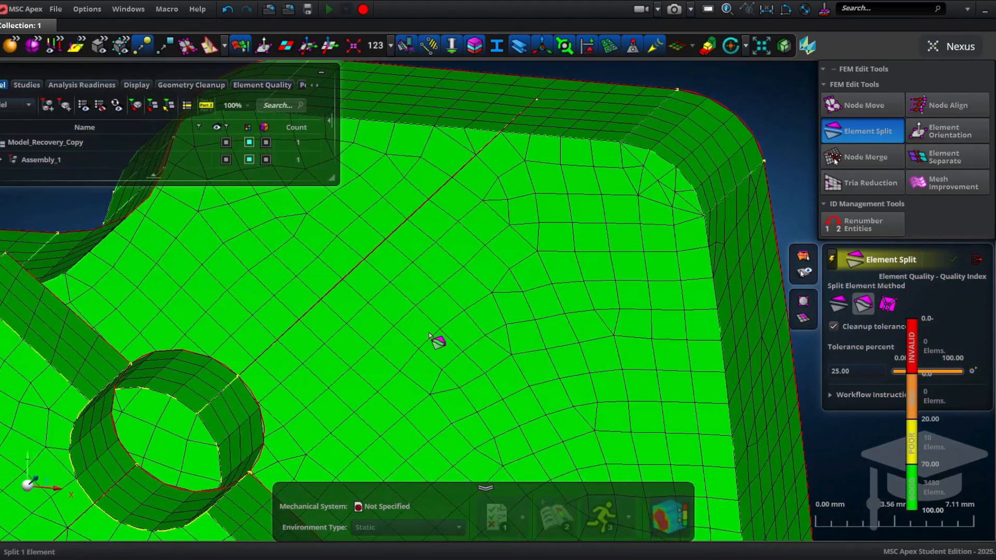
right_drag(429, 333, 591, 245)
right_drag(342, 310, 647, 247)
scroll(502, 288, up, 4)
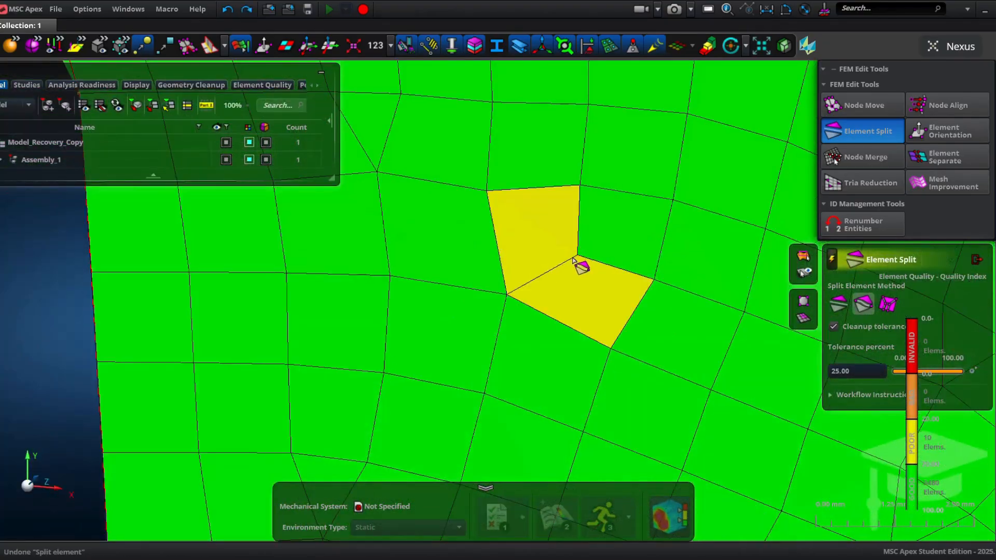
click(547, 234)
click(487, 192)
click(577, 253)
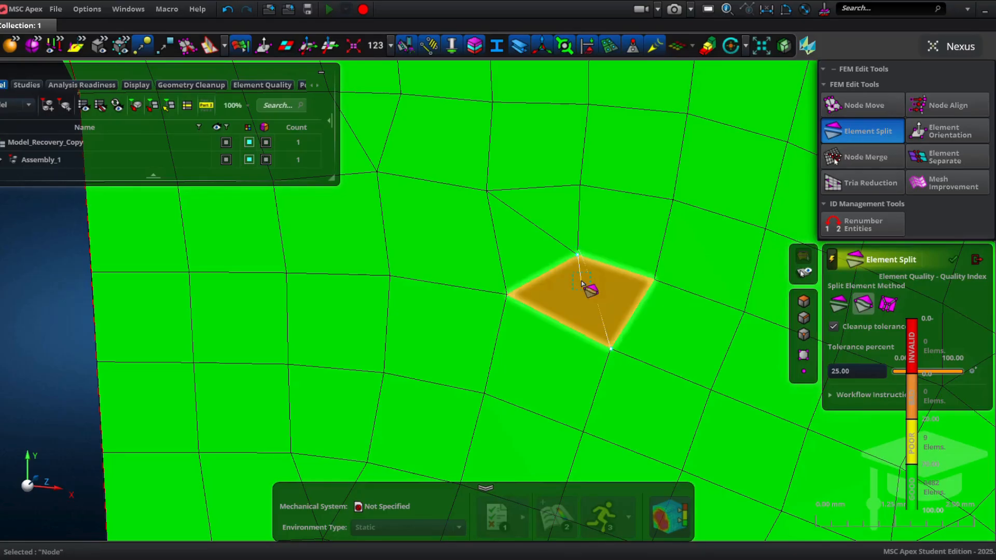
click(611, 349)
Step: Split the poor element inside the boss ring along a line to its opposite corner
scroll(624, 338, down, 5)
right_drag(622, 337, 534, 181)
right_drag(778, 353, 463, 256)
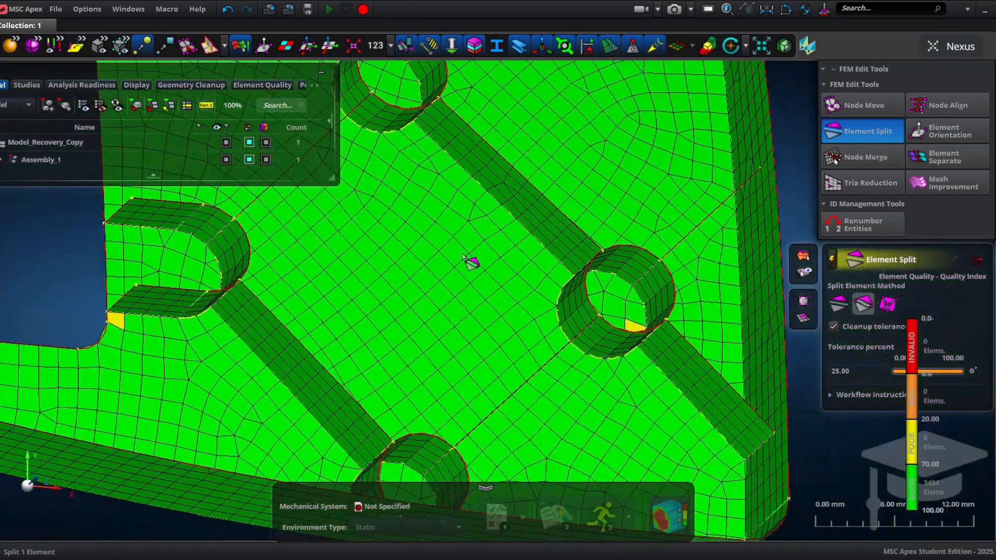
scroll(639, 361, up, 5)
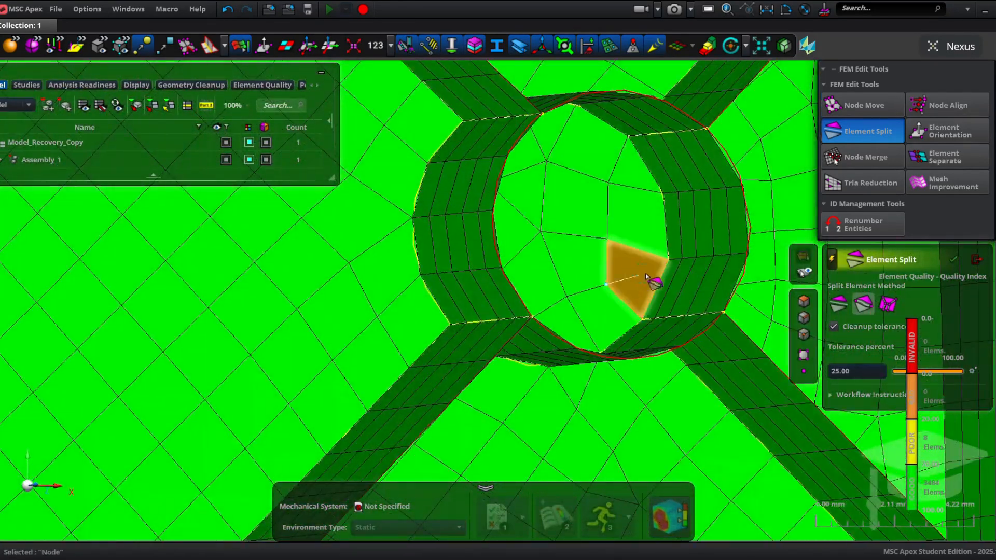
click(653, 271)
Step: Split the yellow element at the corner of the rectangular opening
scroll(613, 344, down, 5)
right_drag(613, 345, 298, 231)
scroll(311, 229, up, 5)
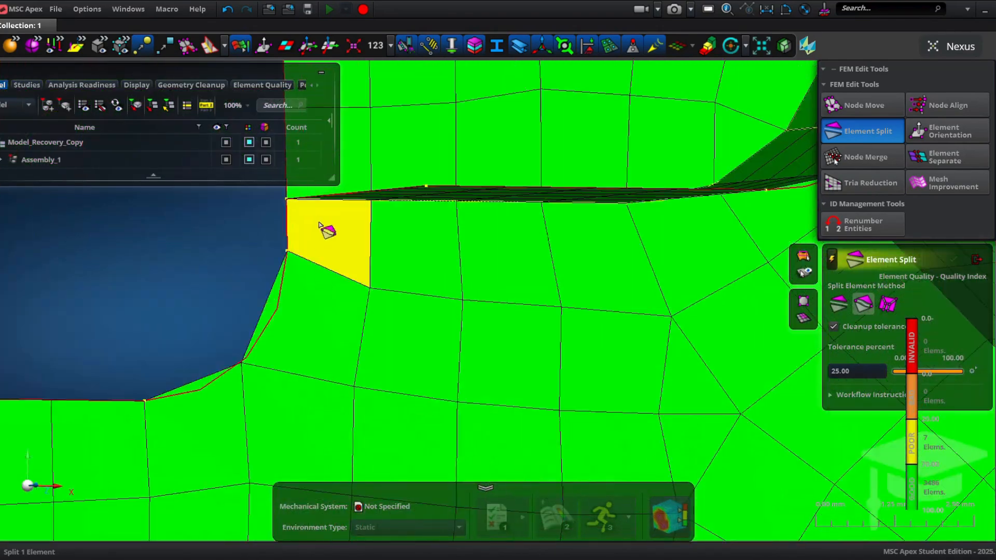
click(287, 250)
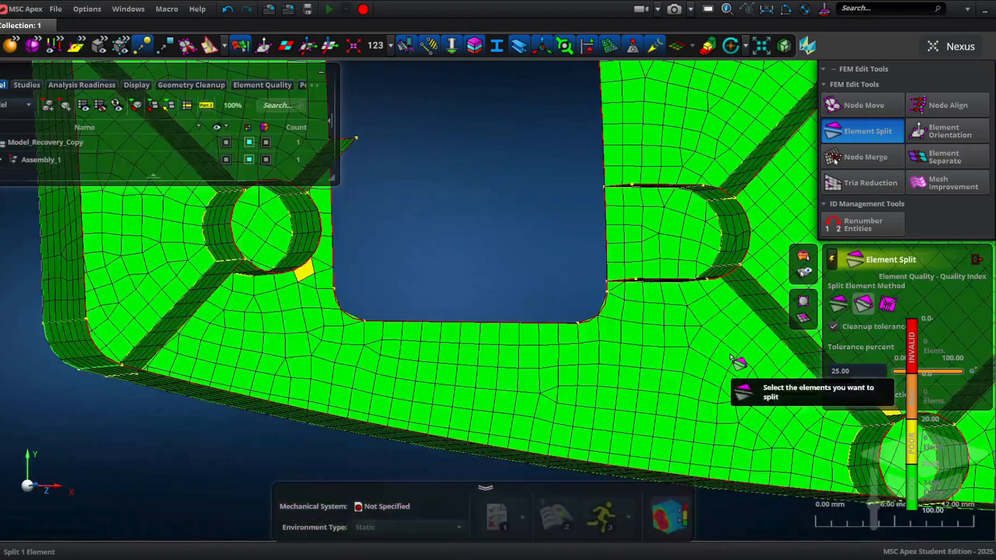
Step: Split the poor element where the rib meets the boss along a diagonal
scroll(415, 324, up, 5)
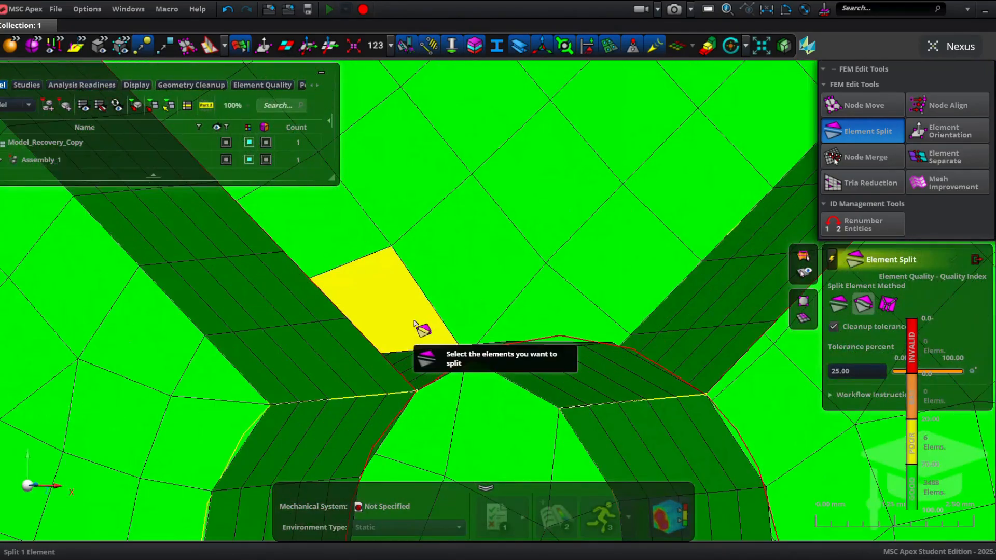
click(415, 324)
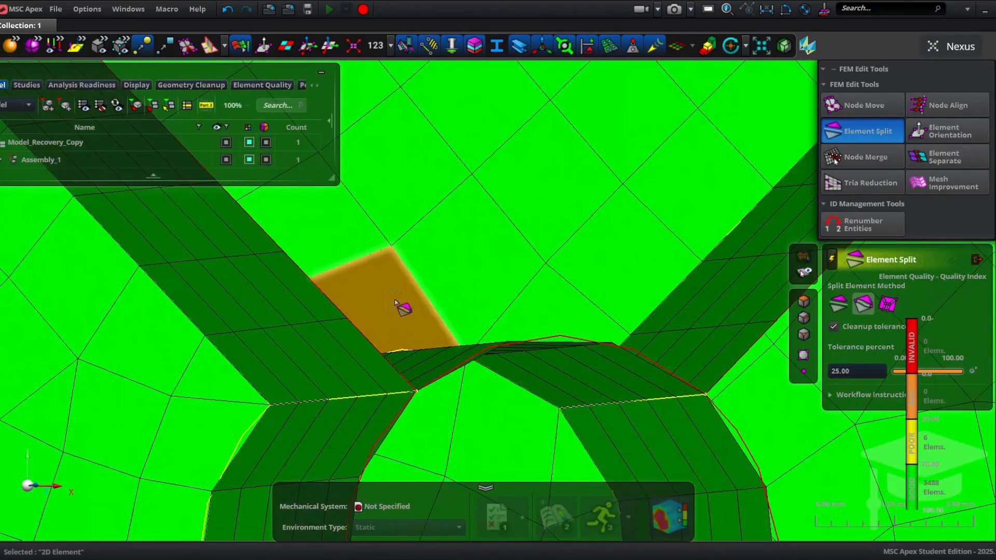
middle_drag(408, 307, 403, 289)
double_click(363, 356)
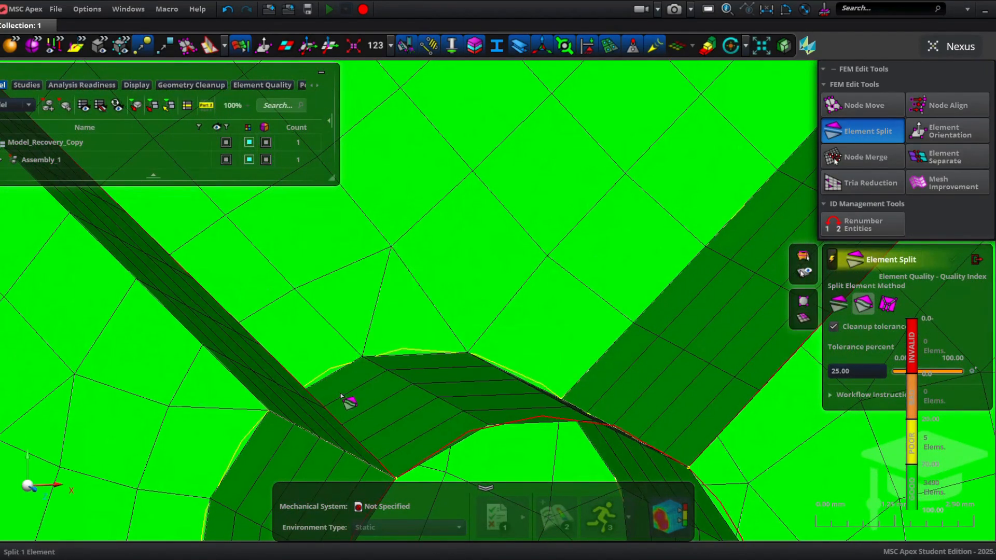
Step: Split the yellow element on the plate face along a line between its opposite corners
scroll(344, 400, down, 10)
right_drag(188, 221, 457, 321)
scroll(451, 322, up, 10)
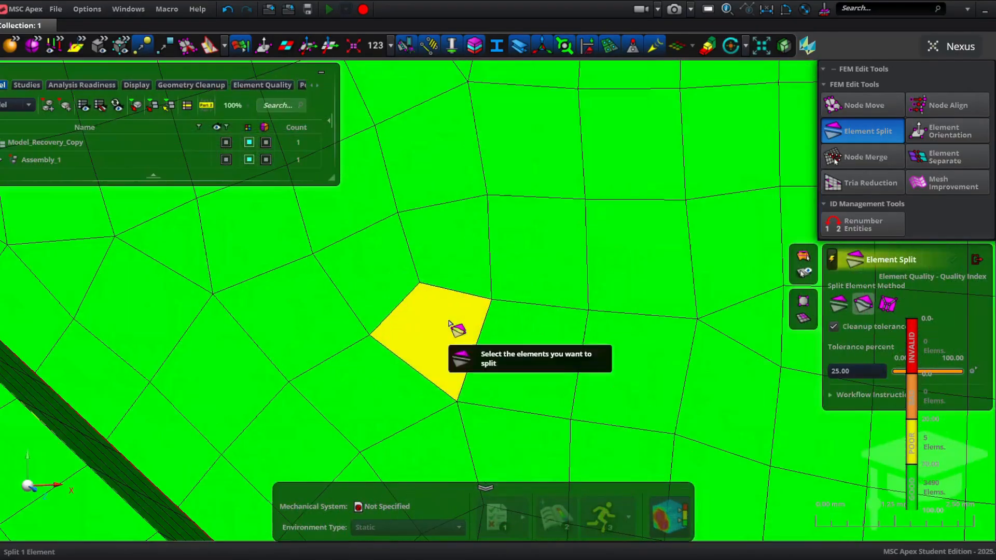
click(451, 323)
click(421, 283)
double_click(458, 400)
Step: Split the poor element beside the boss ring on the plate face
scroll(469, 358, down, 10)
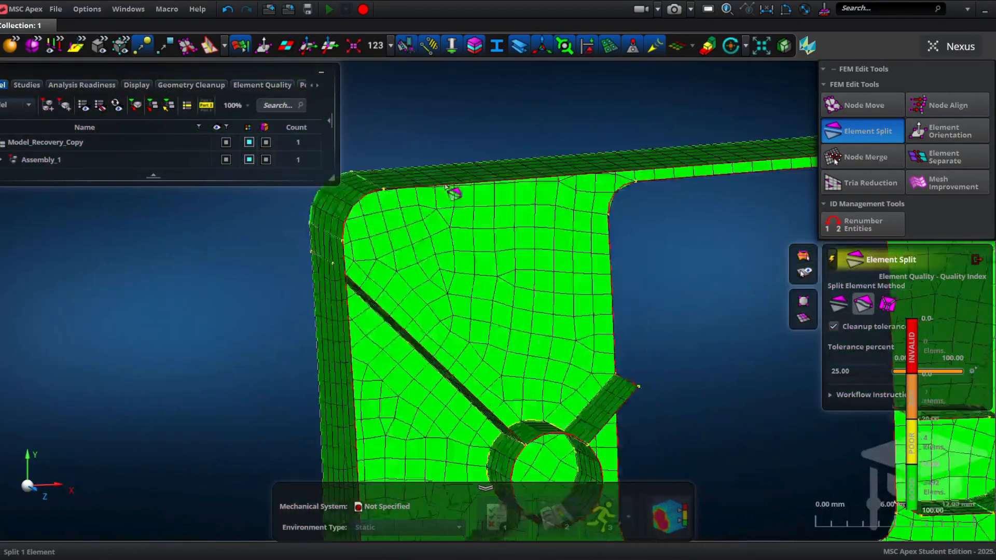
scroll(555, 395, up, 3)
scroll(554, 395, down, 3)
right_drag(697, 396, 539, 373)
scroll(545, 358, down, 4)
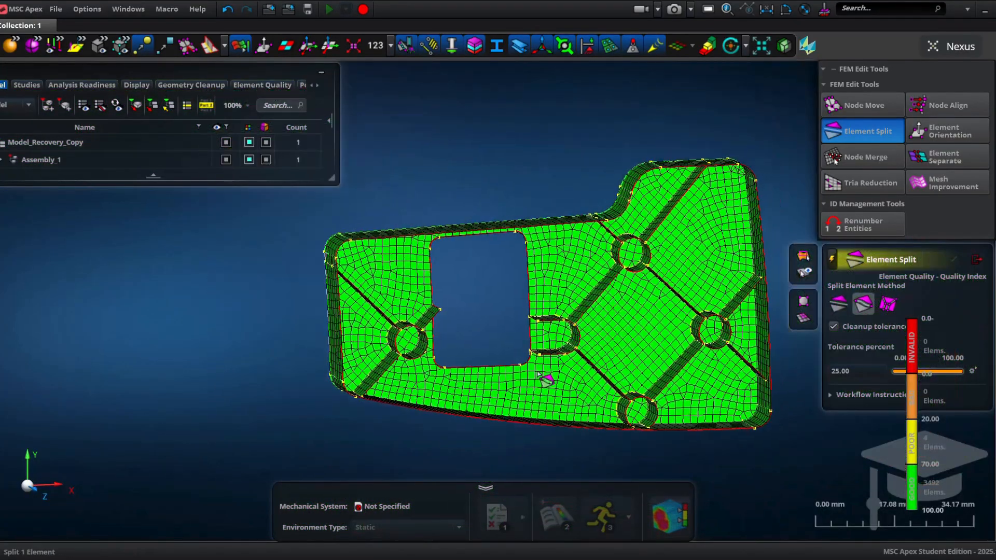
middle_drag(538, 373, 549, 294)
scroll(541, 392, up, 10)
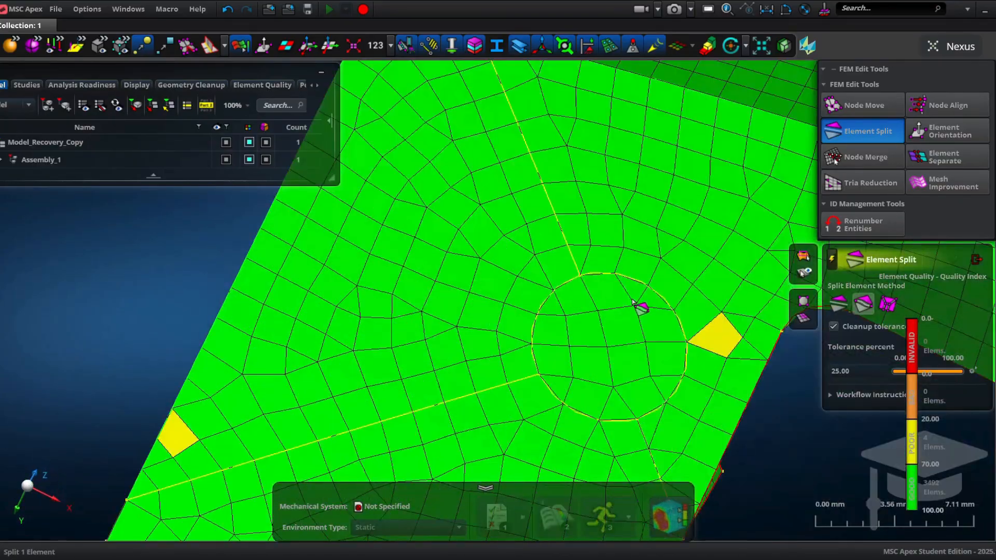
click(574, 273)
Step: Split the yellow element at the plate edge along a line across it
right_drag(184, 372, 399, 307)
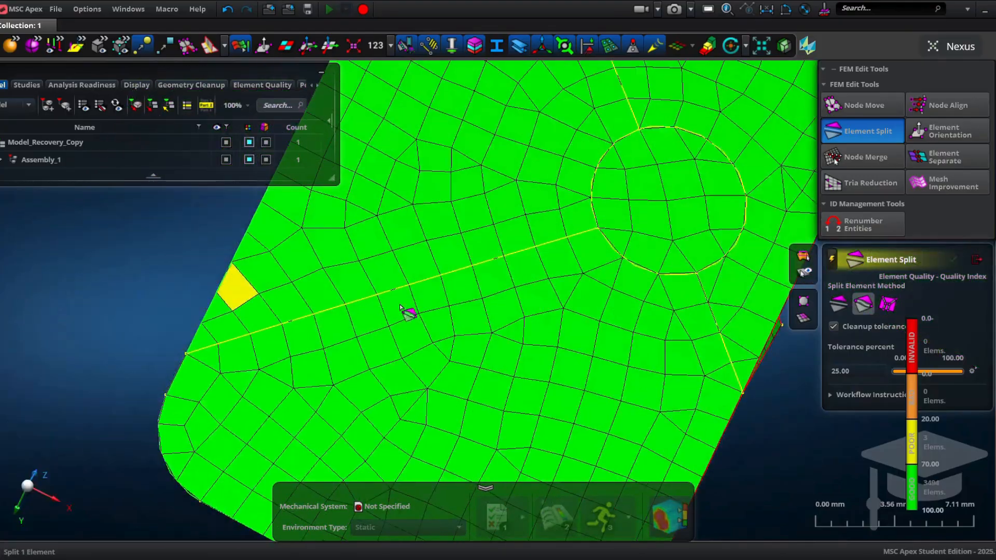
click(241, 288)
click(260, 293)
click(217, 291)
middle_click(233, 293)
Step: Split the poor element adjacent to the boss ring near the opening along a diagonal
scroll(431, 353, down, 6)
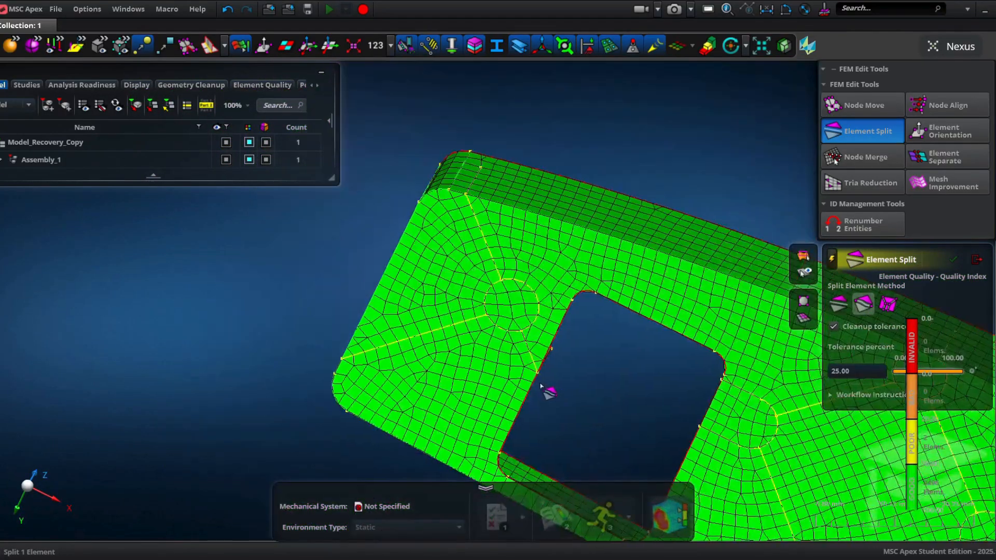
right_drag(546, 391, 386, 311)
right_drag(625, 411, 478, 224)
scroll(529, 355, up, 3)
scroll(529, 354, up, 5)
click(491, 277)
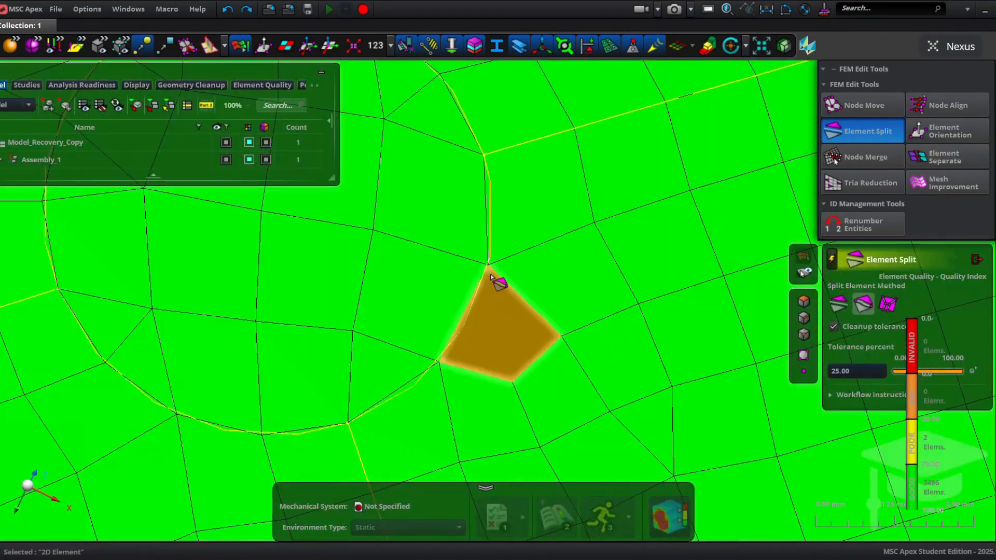
click(512, 380)
middle_click(513, 352)
Step: Try splitting the sliver element at the base of the rib, then undo the split
scroll(519, 358, down, 8)
right_drag(626, 461, 652, 480)
scroll(711, 355, up, 5)
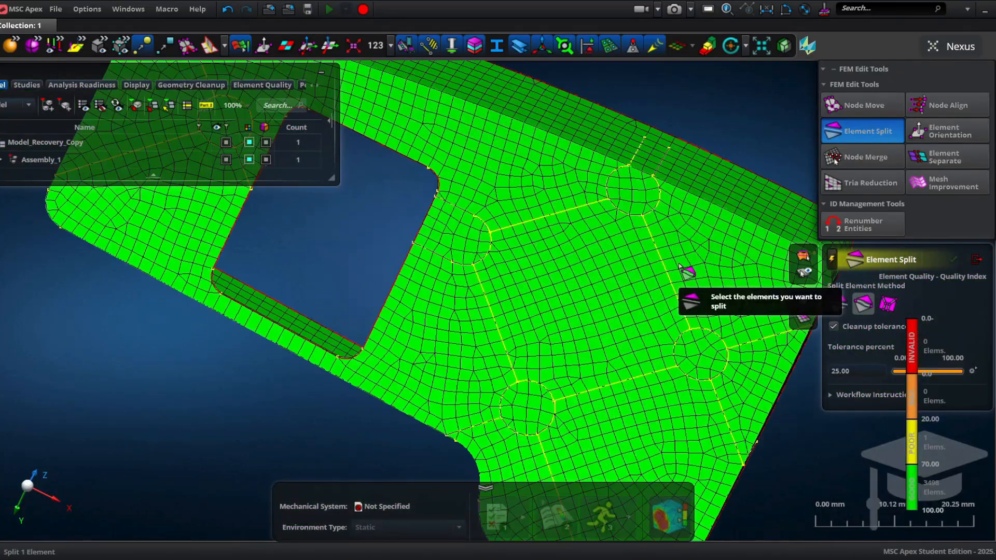
right_drag(679, 266, 394, 269)
scroll(740, 351, up, 5)
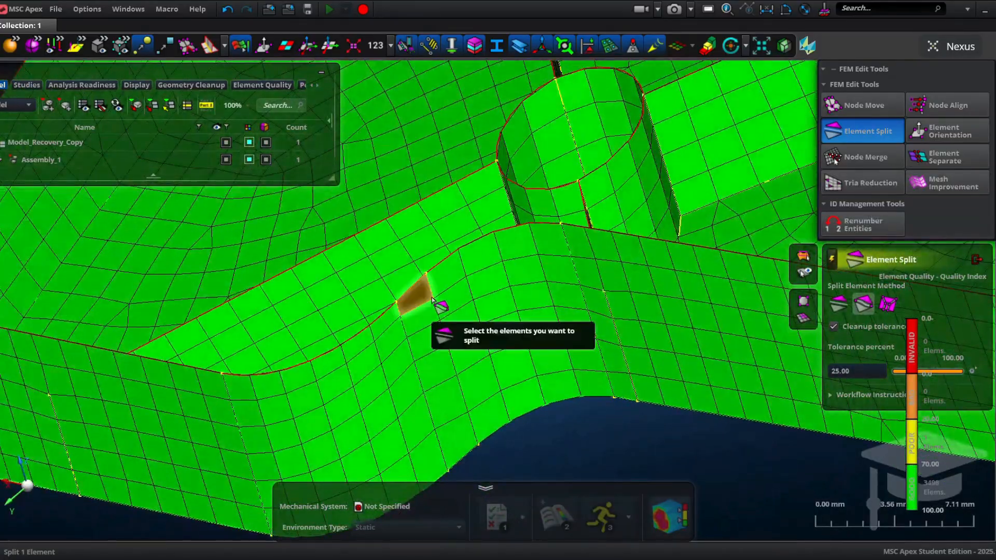
click(439, 305)
Step: With Node Move, drag the corner node of the yellow element beside the rib to improve its shape
scroll(447, 280, up, 3)
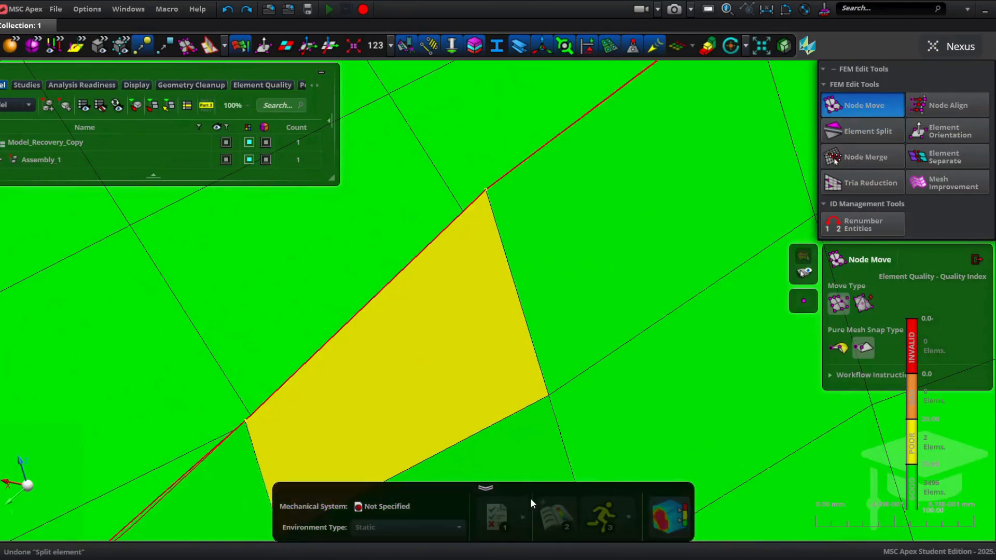
scroll(382, 252, up, 3)
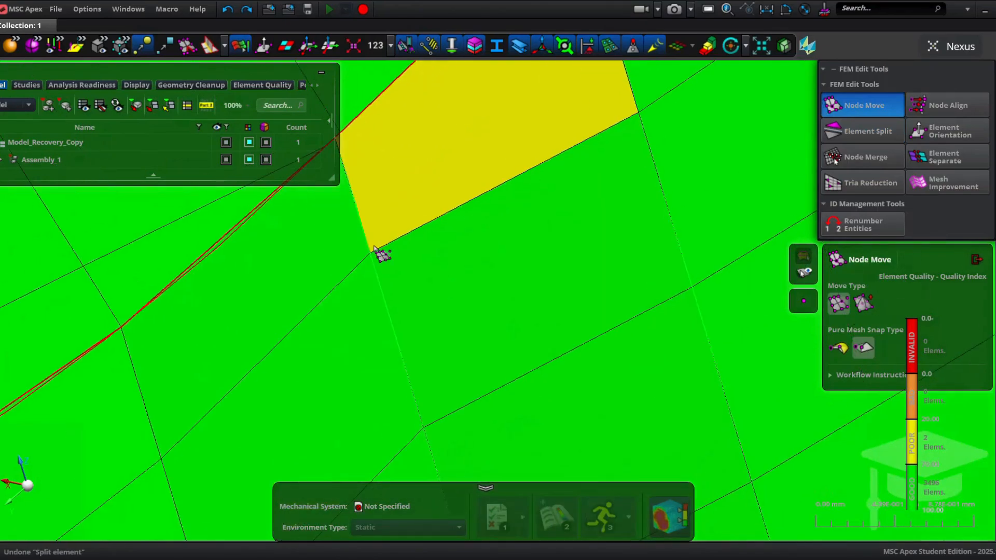
drag(371, 254, 401, 283)
Step: Split the yellow element beside the boss ring outline along a line between opposite corners
scroll(401, 282, down, 10)
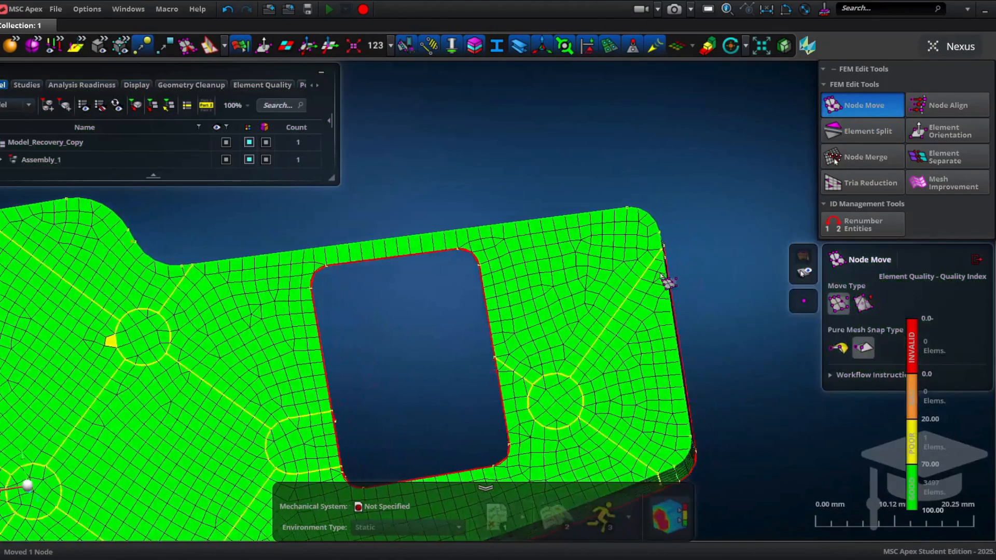
scroll(217, 325, up, 5)
scroll(337, 328, up, 5)
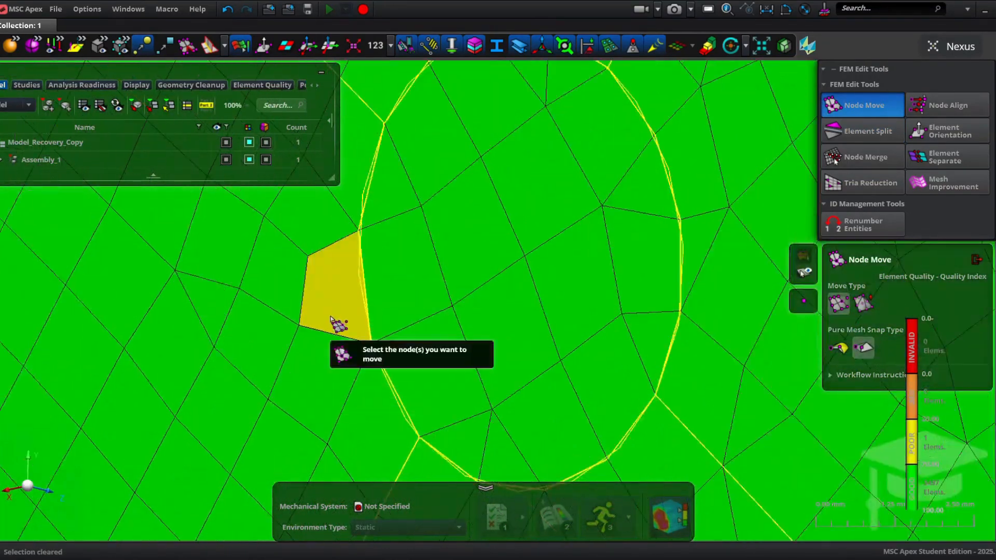
middle_drag(433, 260, 511, 267)
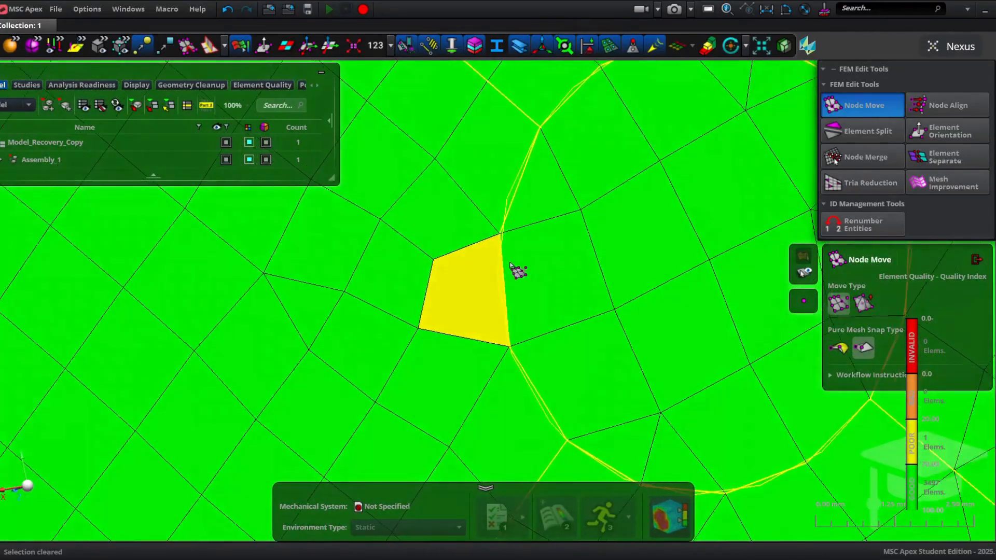
click(453, 286)
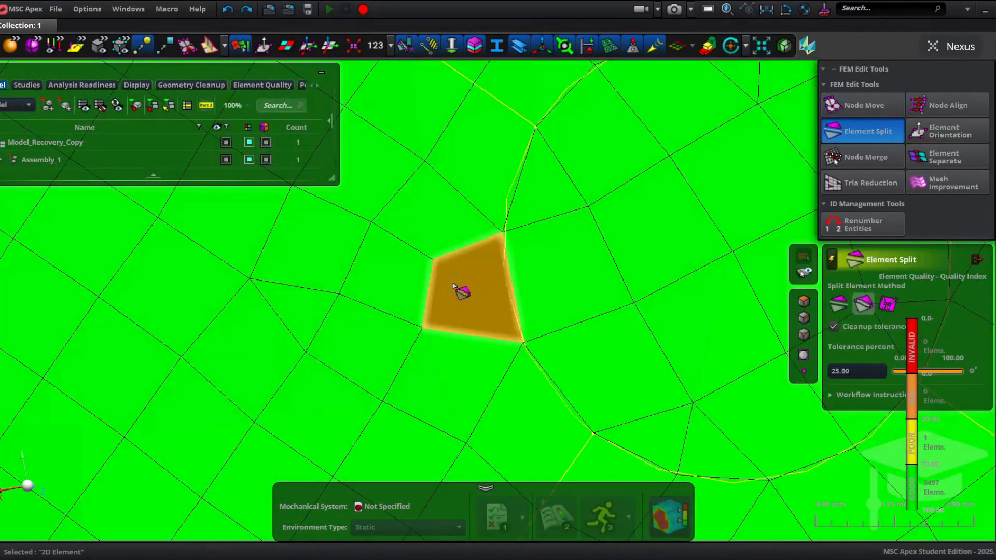
click(434, 260)
click(524, 343)
middle_click(480, 313)
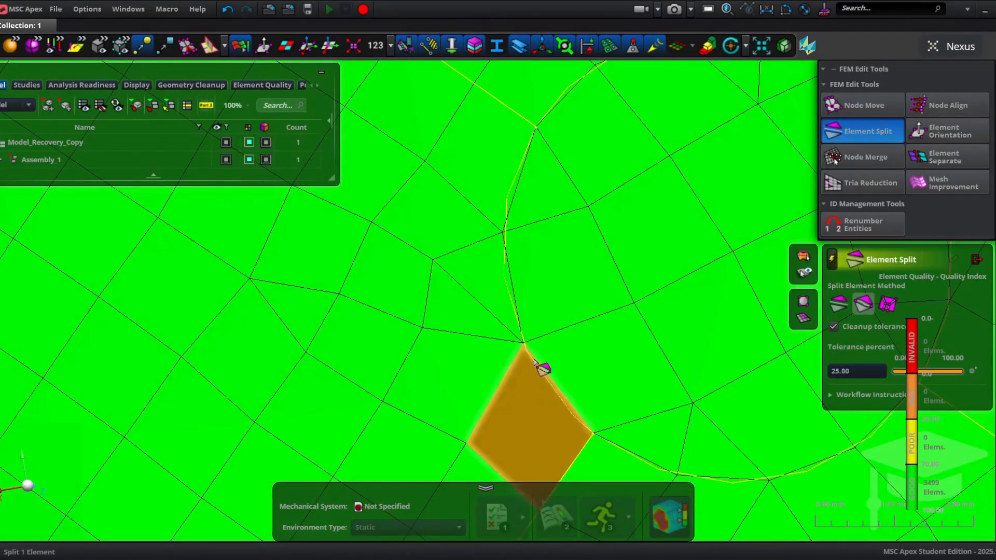
scroll(534, 349, down, 7)
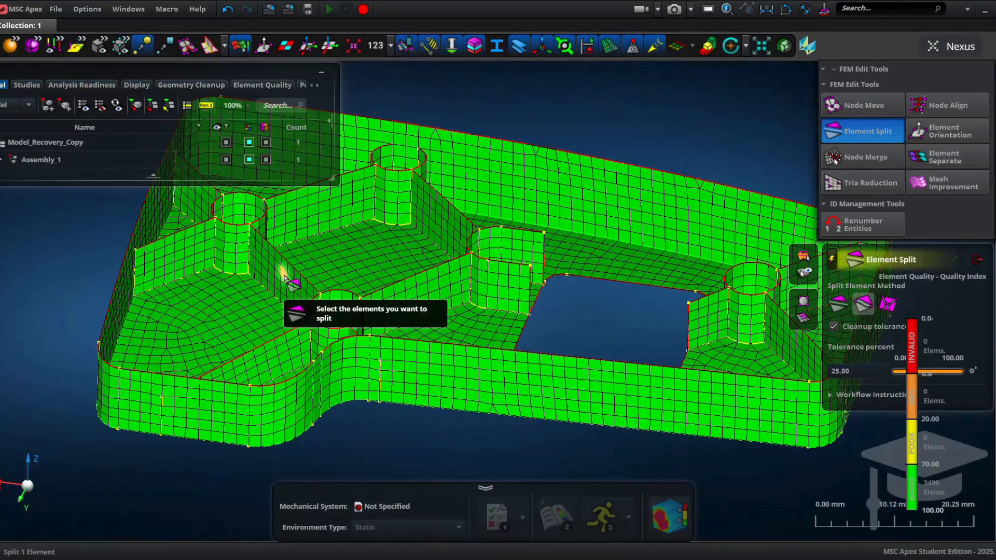